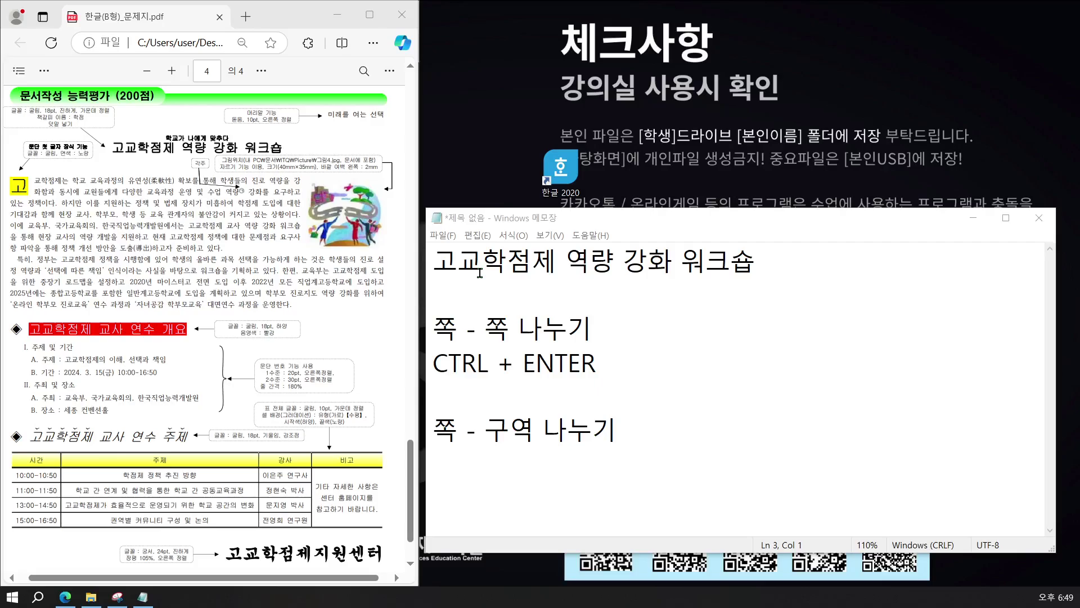
# Hide the exam PDF to reveal the captured answer-writing instructions and underline the word 페이지구분 in red
pyautogui.moveTo(436, 261); pyautogui.dragTo(765, 277)
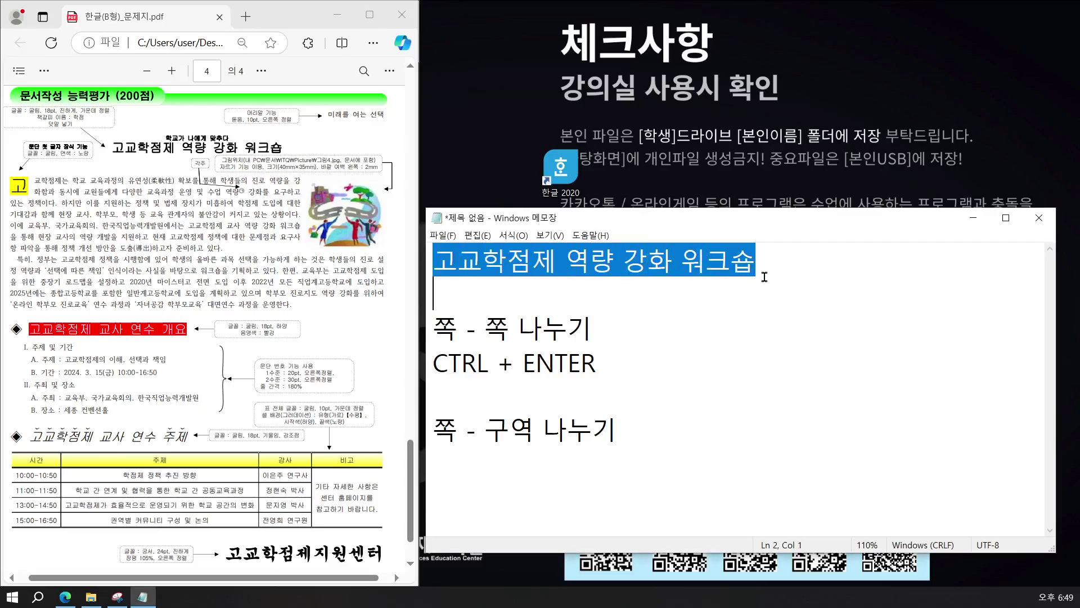
pyautogui.click(273, 256)
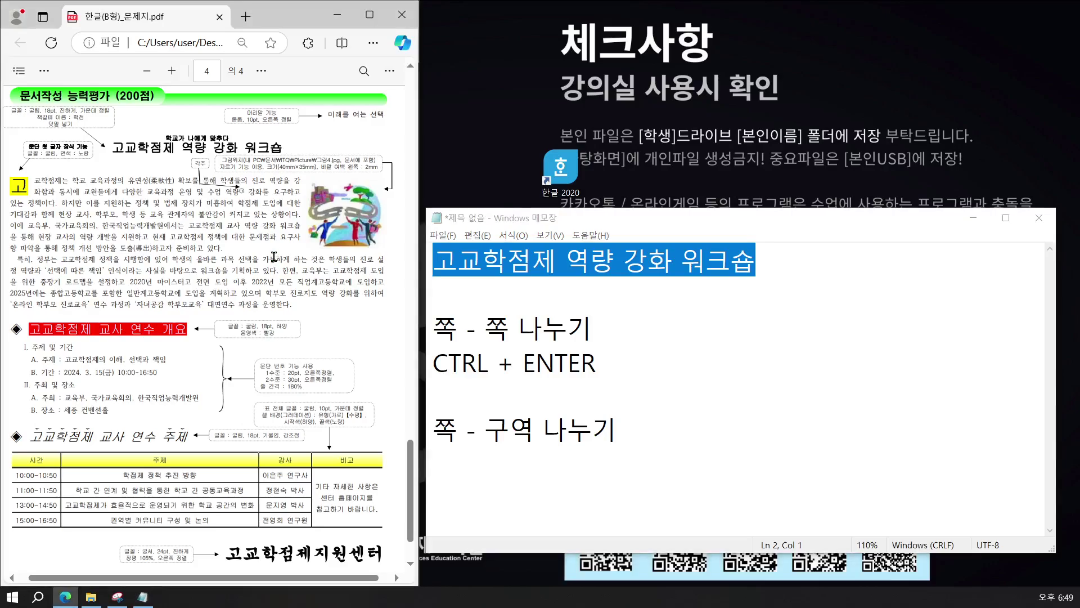
pyautogui.click(336, 17)
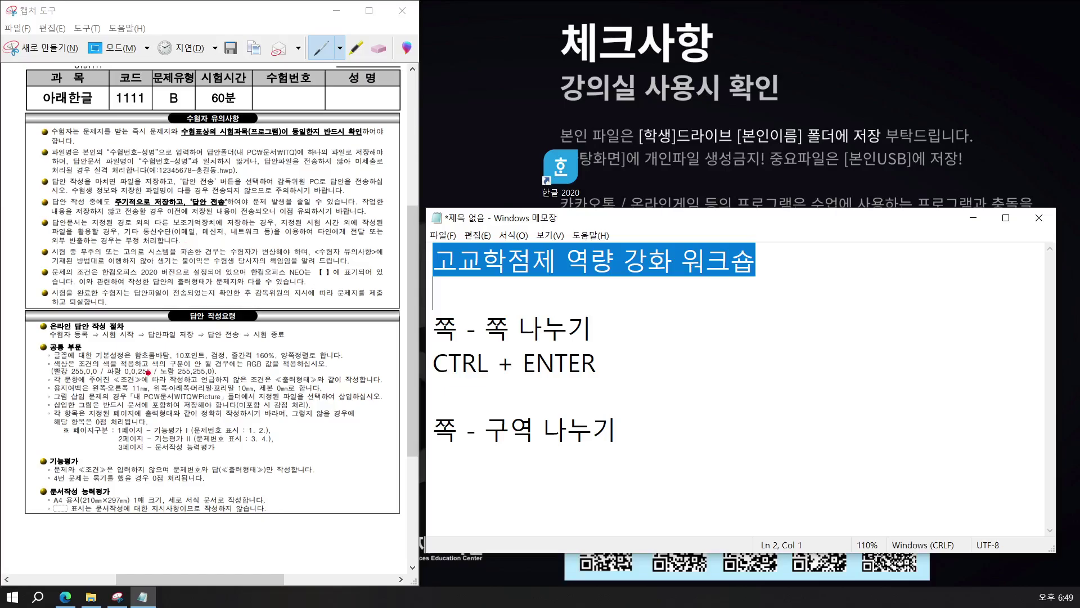
pyautogui.moveTo(414, 330); pyautogui.dragTo(414, 378)
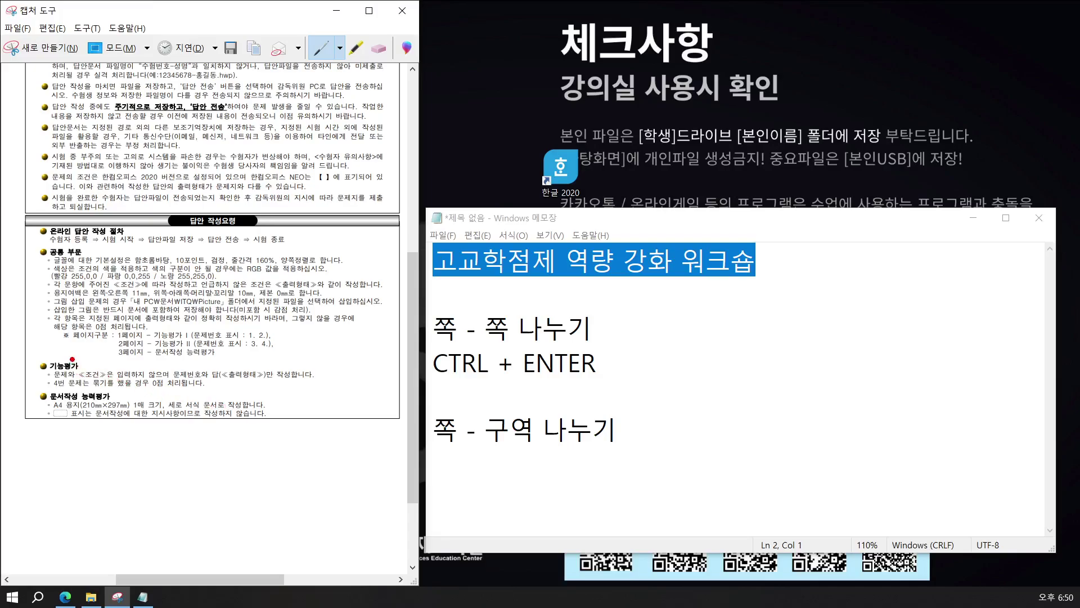
pyautogui.moveTo(69, 343); pyautogui.dragTo(109, 341)
# Review the Notepad notes on page breaks (쪽 나누기, CTRL + ENTER) and section breaks (구역 나누기)
pyautogui.moveTo(437, 327); pyautogui.dragTo(594, 329)
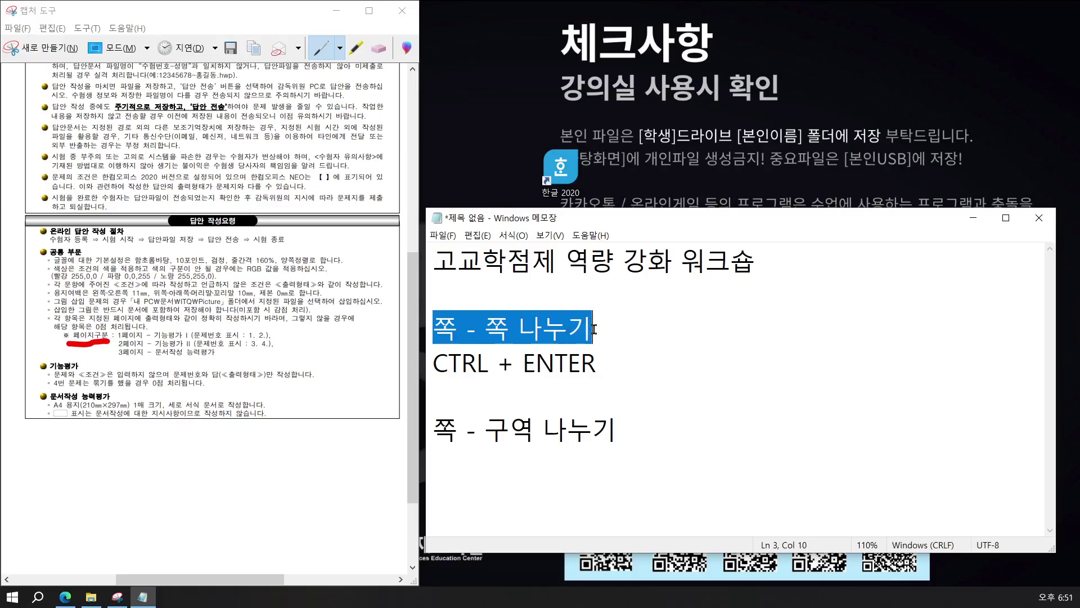
pyautogui.click(594, 329)
pyautogui.moveTo(434, 364); pyautogui.dragTo(612, 371)
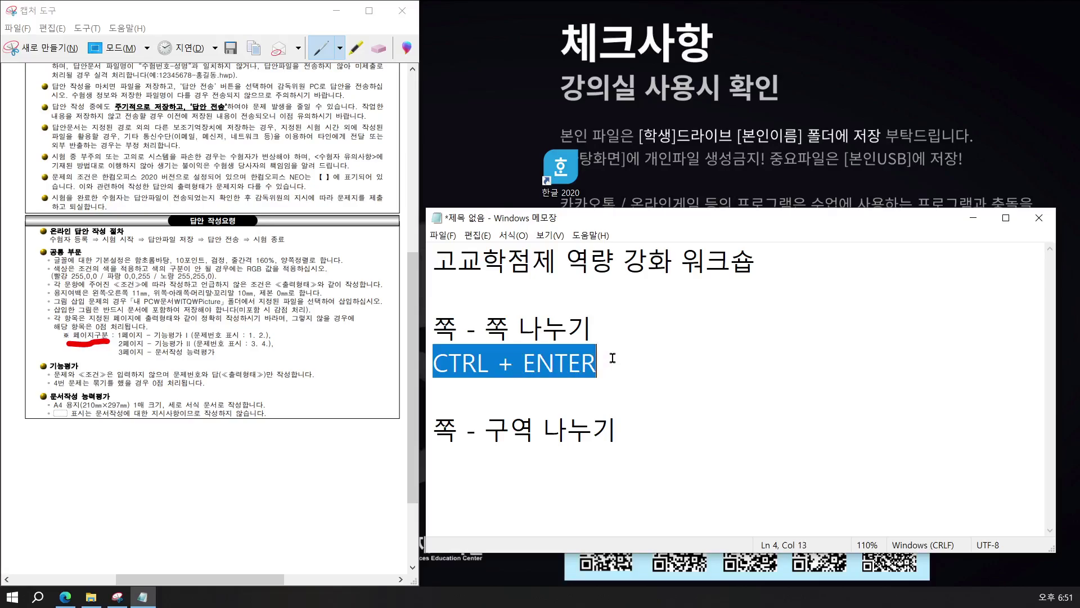
pyautogui.click(612, 360)
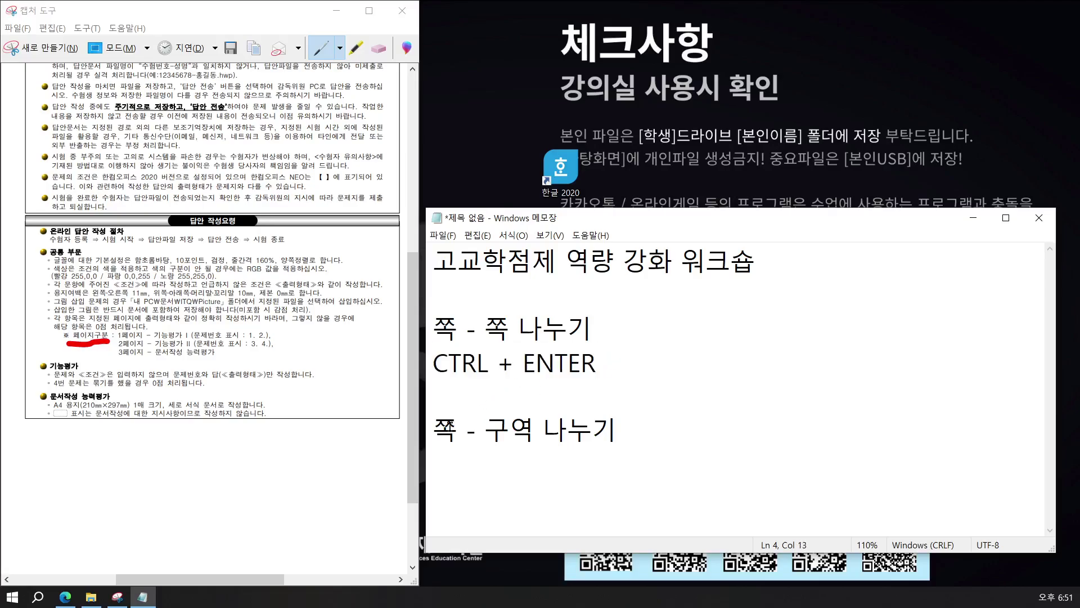
pyautogui.moveTo(434, 429); pyautogui.dragTo(630, 433)
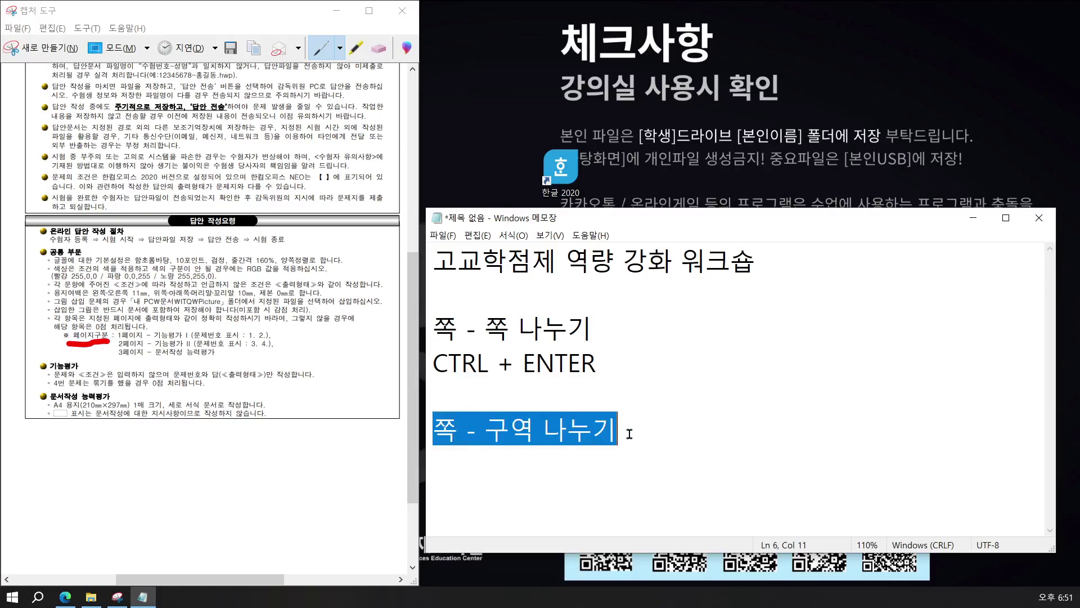
pyautogui.click(629, 434)
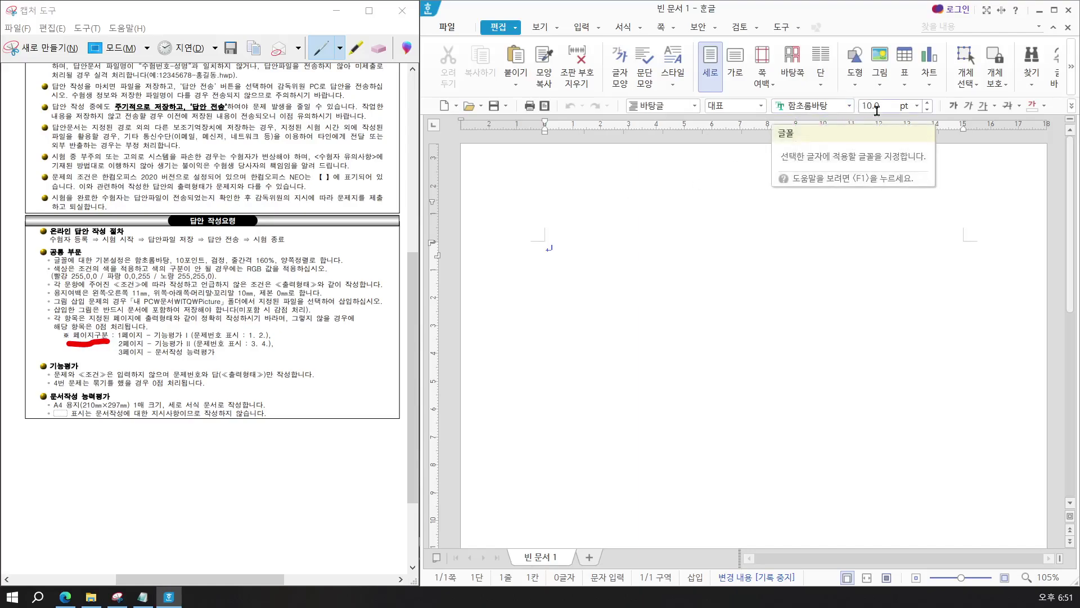
# Check the paragraph alignment and line spacing settings of the blank Hangul document
pyautogui.click(1071, 105)
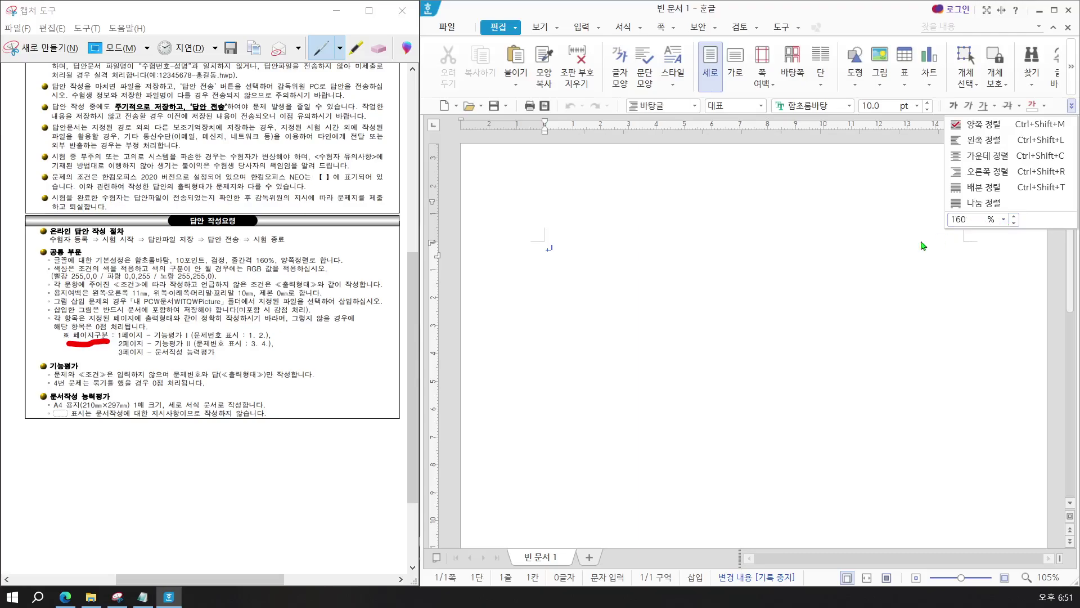
pyautogui.click(538, 257)
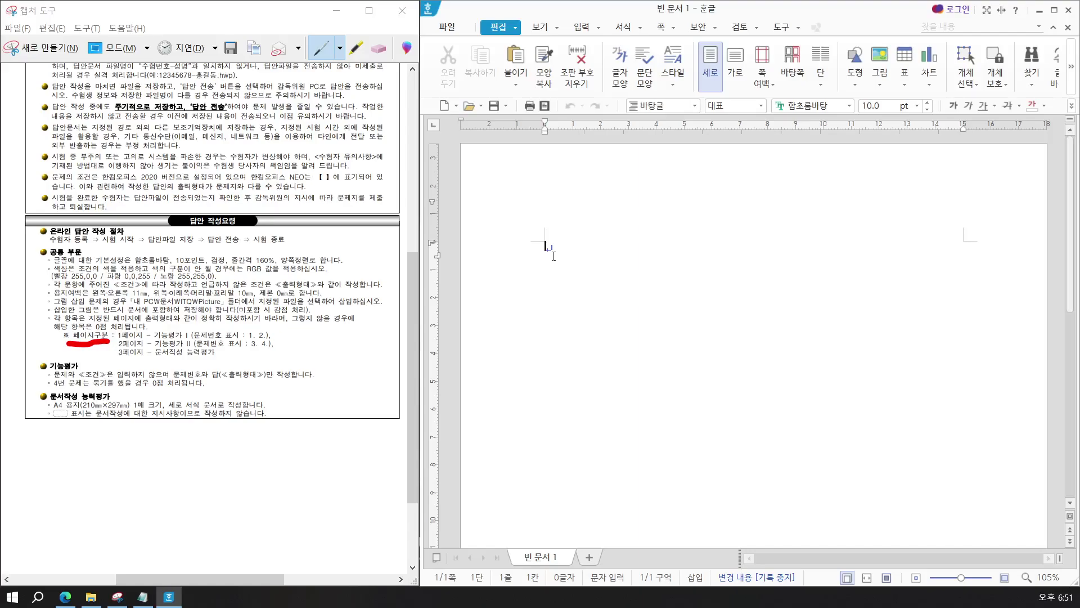
# Set the page margins to 10 mm for top, header, footer and bottom, and 11 mm for left and right
pyautogui.press('F7')
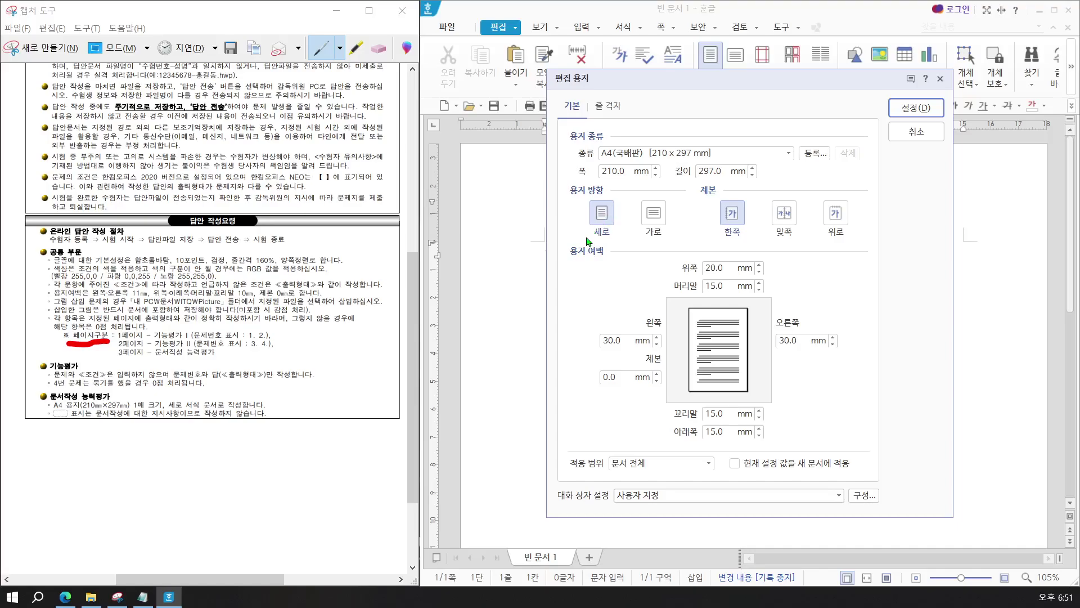
pyautogui.click(759, 265)
pyautogui.write('10')
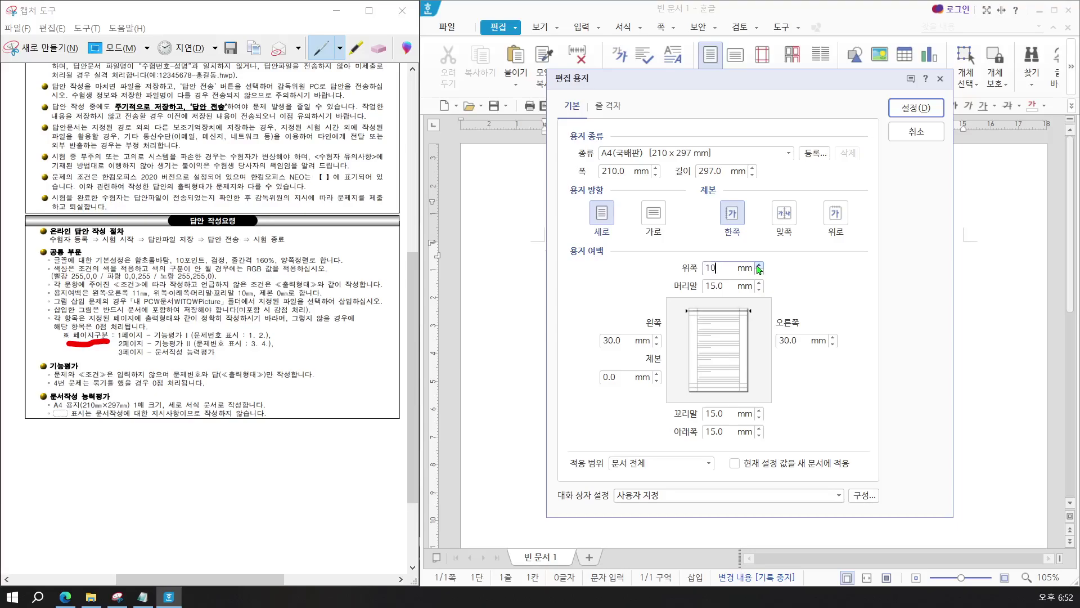
pyautogui.press('Tab')
pyautogui.write('10')
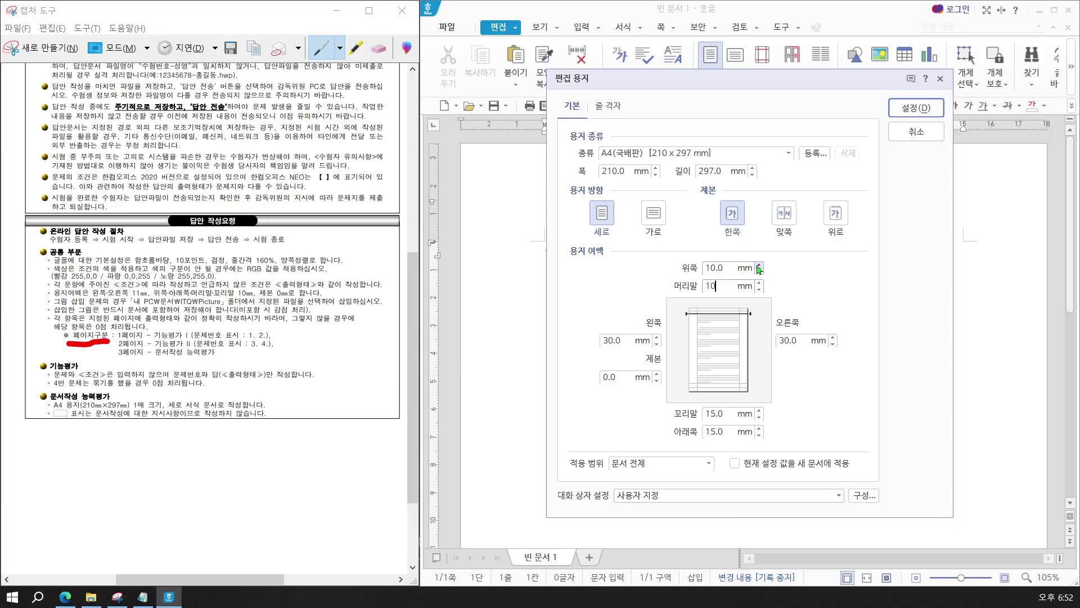
pyautogui.press('Tab')
pyautogui.write('11')
pyautogui.press('Tab')
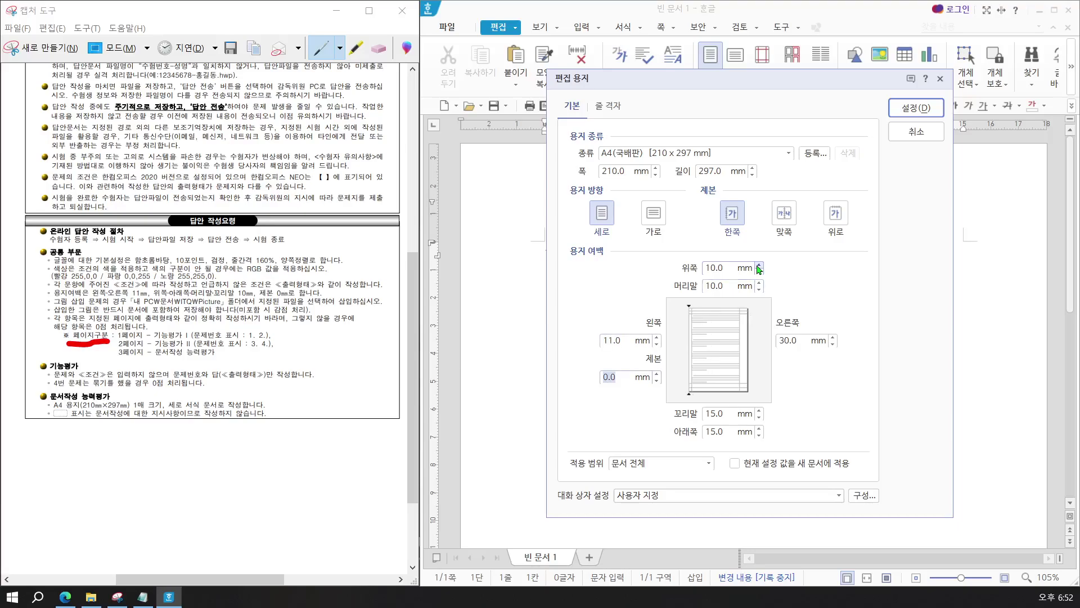
pyautogui.press('Tab')
pyautogui.write('11')
pyautogui.press('Tab')
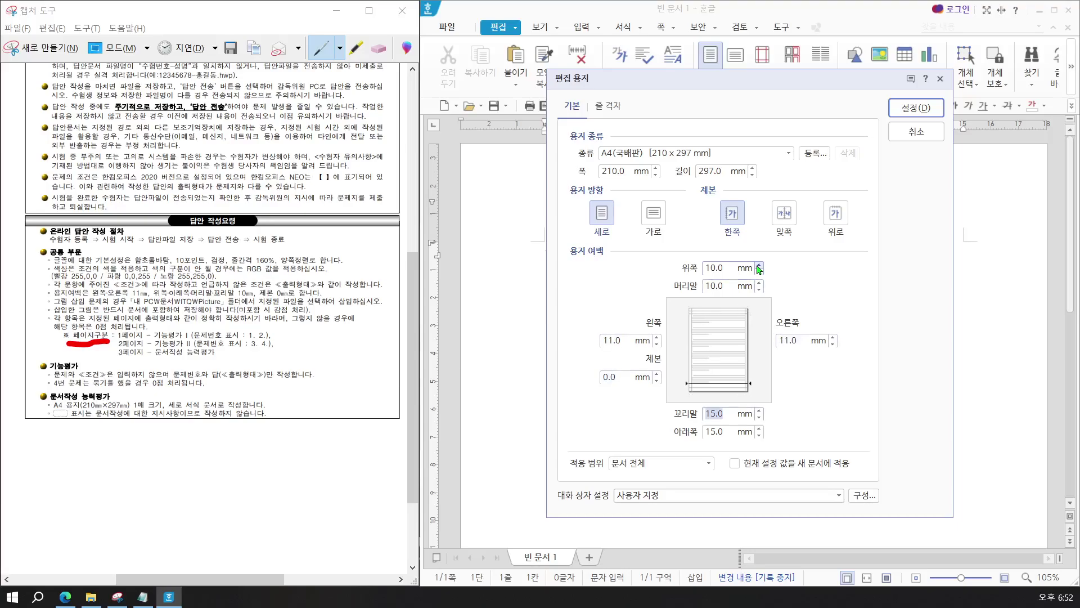
pyautogui.write('10')
pyautogui.press('Tab')
pyautogui.write('10')
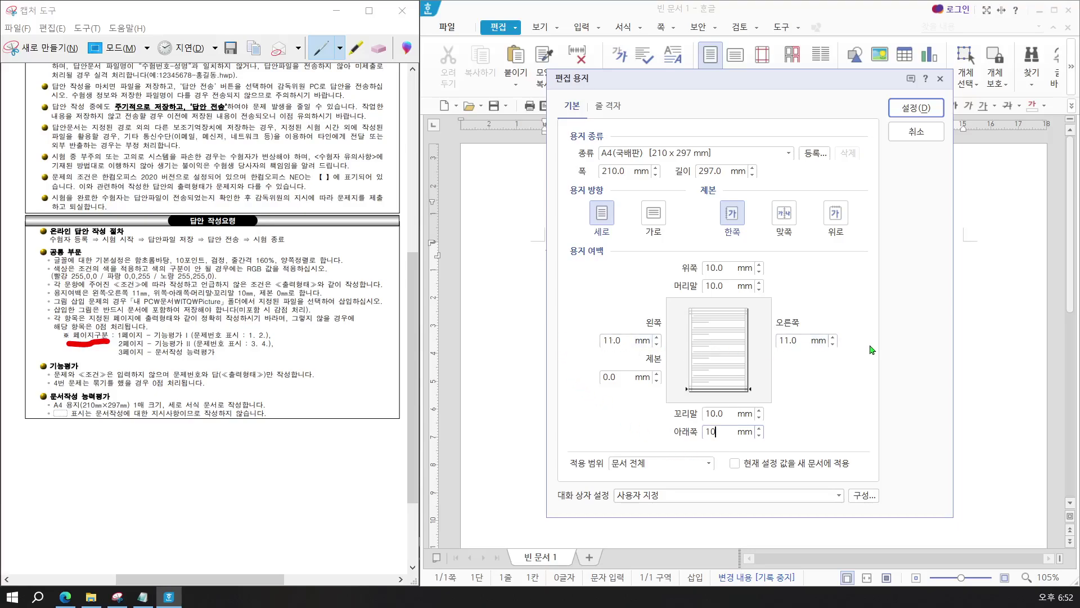
pyautogui.click(908, 114)
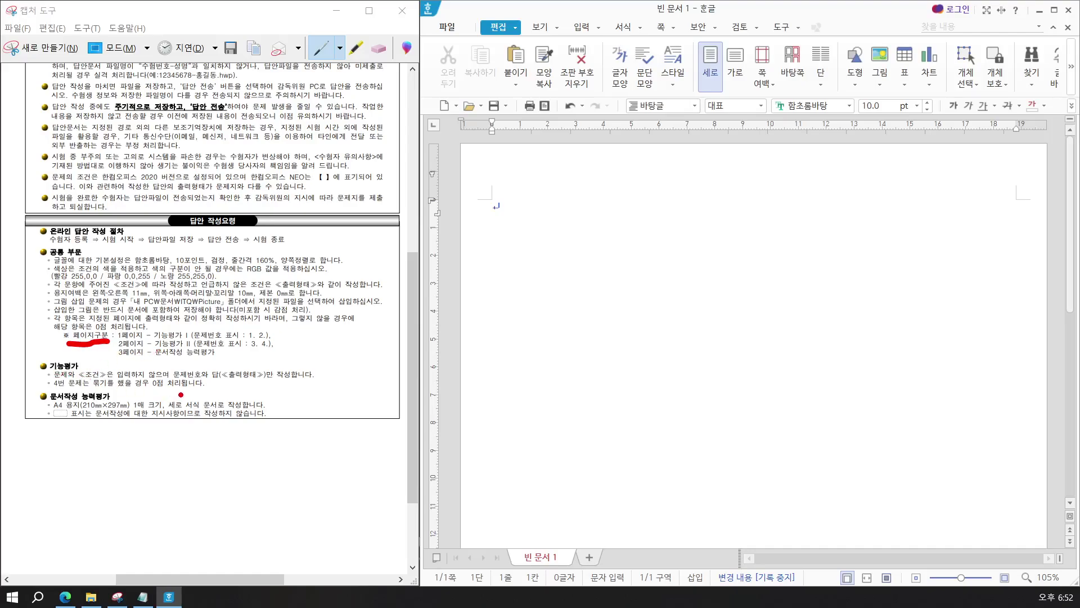
# Underline the 기능평가 instruction about writing only the question number and answer in red on the captured sheet
pyautogui.click(172, 382)
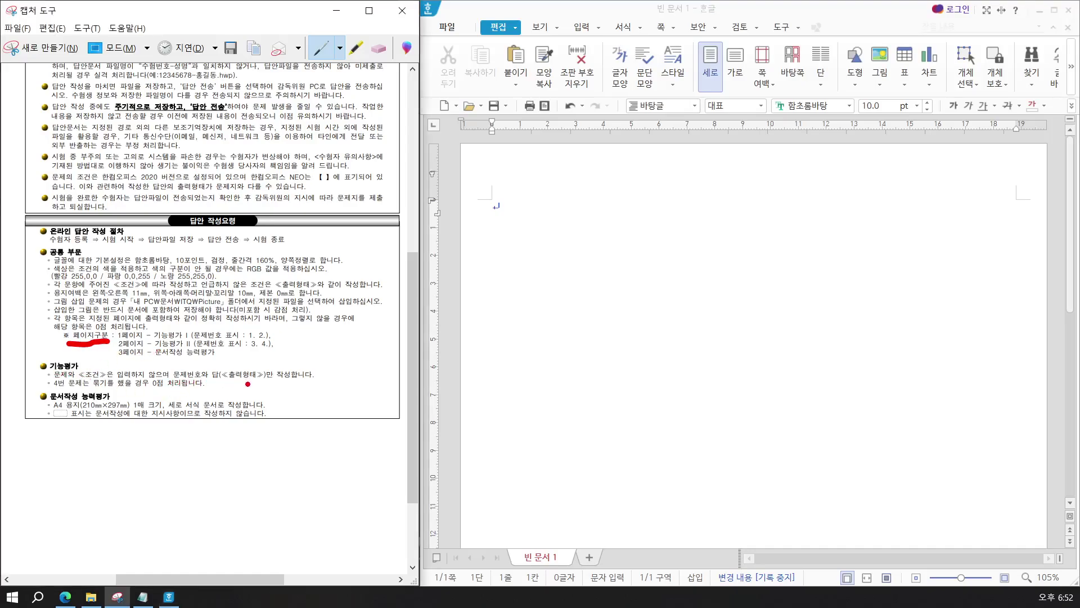
pyautogui.moveTo(173, 377); pyautogui.dragTo(288, 385)
# Enter question number "1." on the document's first line and leave six blank lines below it
pyautogui.click(509, 209)
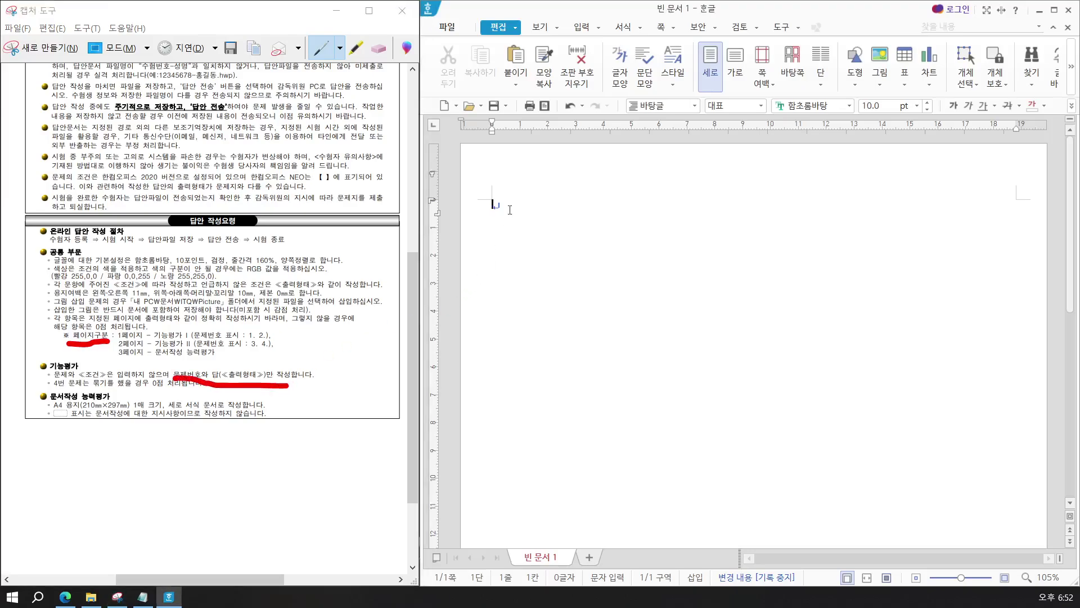
pyautogui.write('1.')
pyautogui.press('Return')
pyautogui.press('Return')
pyautogui.press('Return')
pyautogui.press('Return')
pyautogui.press('Return')
pyautogui.press('Return')
pyautogui.press('Return')
# Enter question number "2." and add eight new lines below it
pyautogui.write('2.')
pyautogui.press('Return')
pyautogui.press('Return')
pyautogui.press('Return')
pyautogui.press('Return')
pyautogui.press('Return')
pyautogui.press('Return')
pyautogui.press('Return')
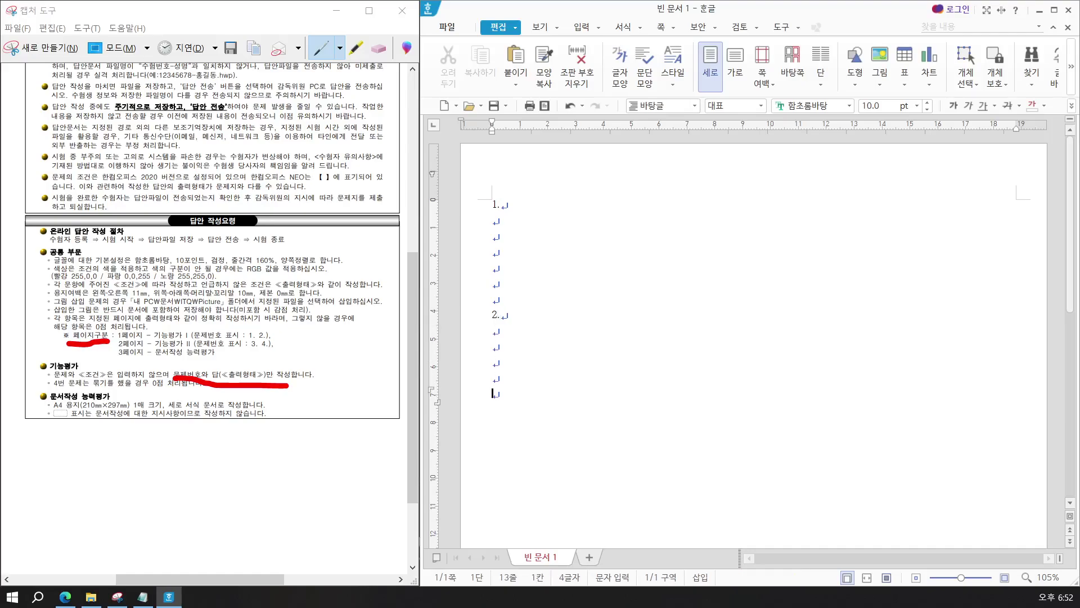
pyautogui.press('Return')
# Insert a section break (구역 나누기) after the blank lines of question 2
pyautogui.press('Hangul')
pyautogui.click(659, 29)
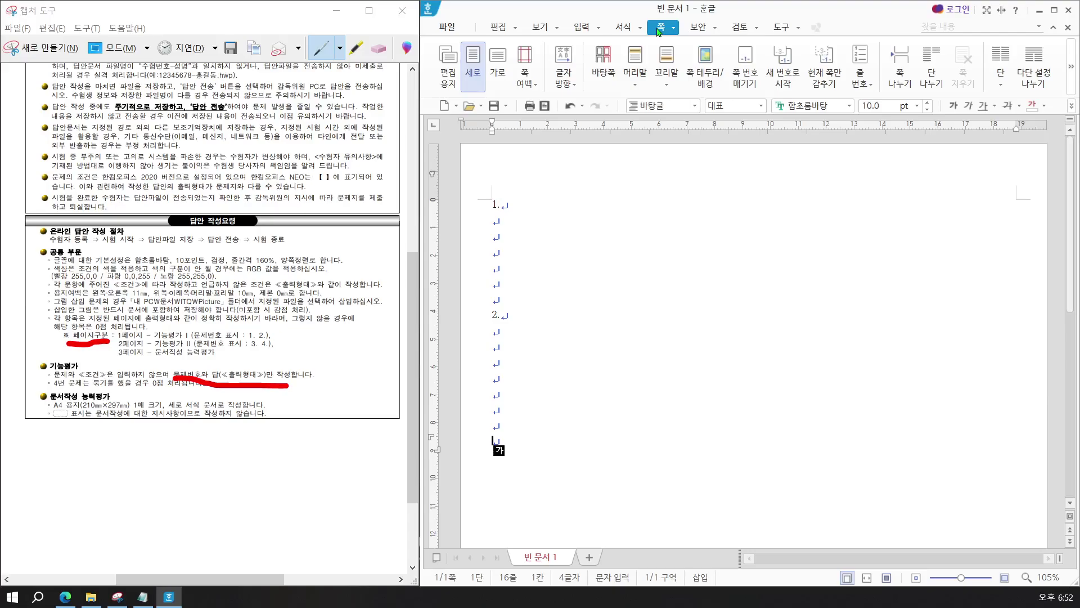
pyautogui.click(1073, 93)
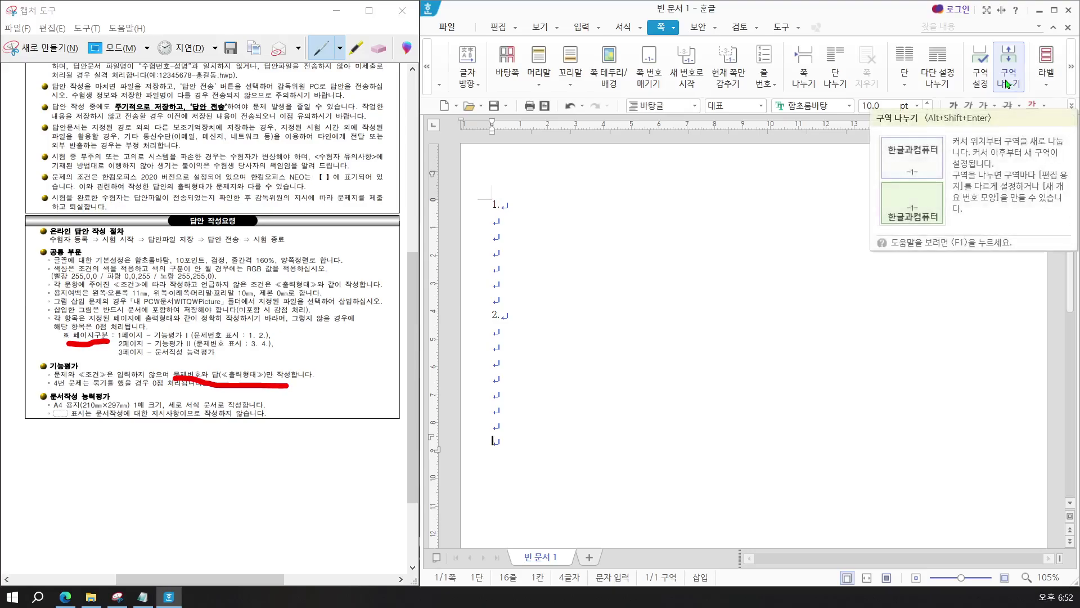
pyautogui.click(1007, 84)
# Enter "3." on the second page with spaced "(1)" and "(2)" on the next line, then leave four blank lines
pyautogui.scroll(-3, 494, 393)
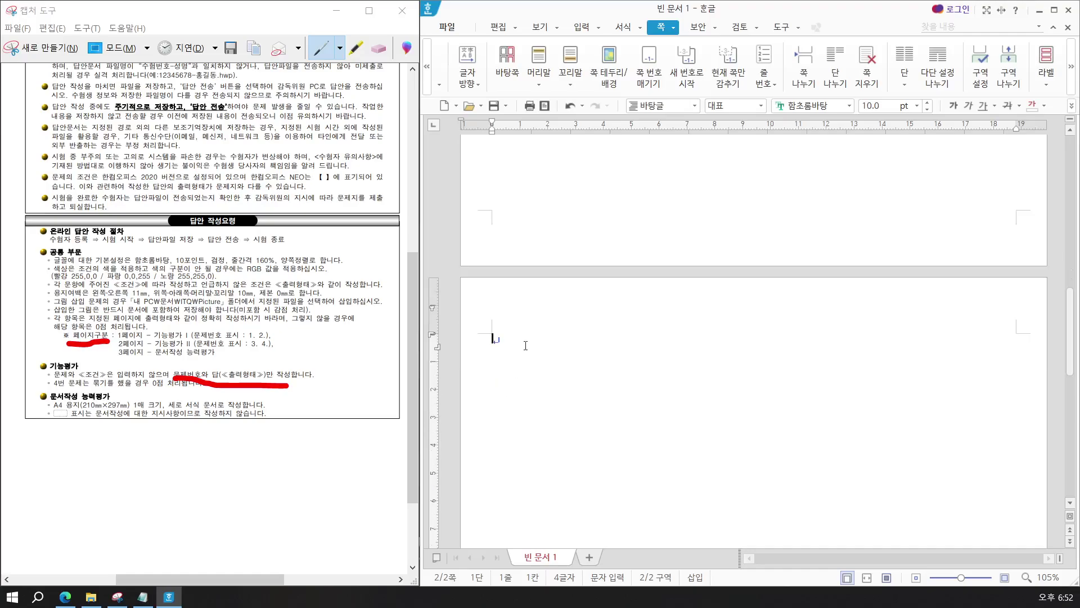
pyautogui.write('3.')
pyautogui.press('Return')
pyautogui.write('(1)     ')
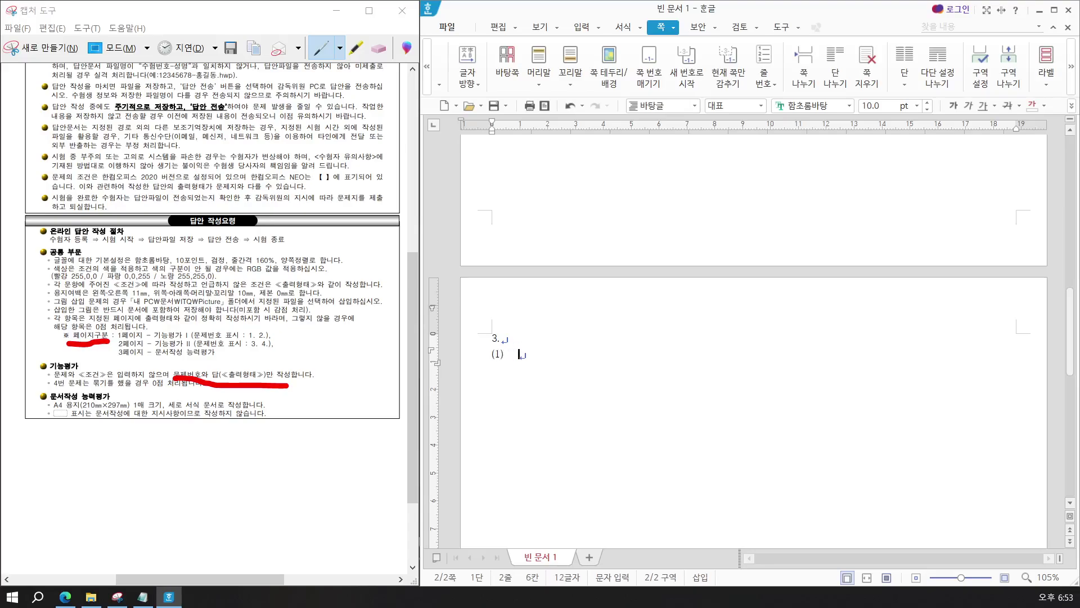
pyautogui.write('(2)')
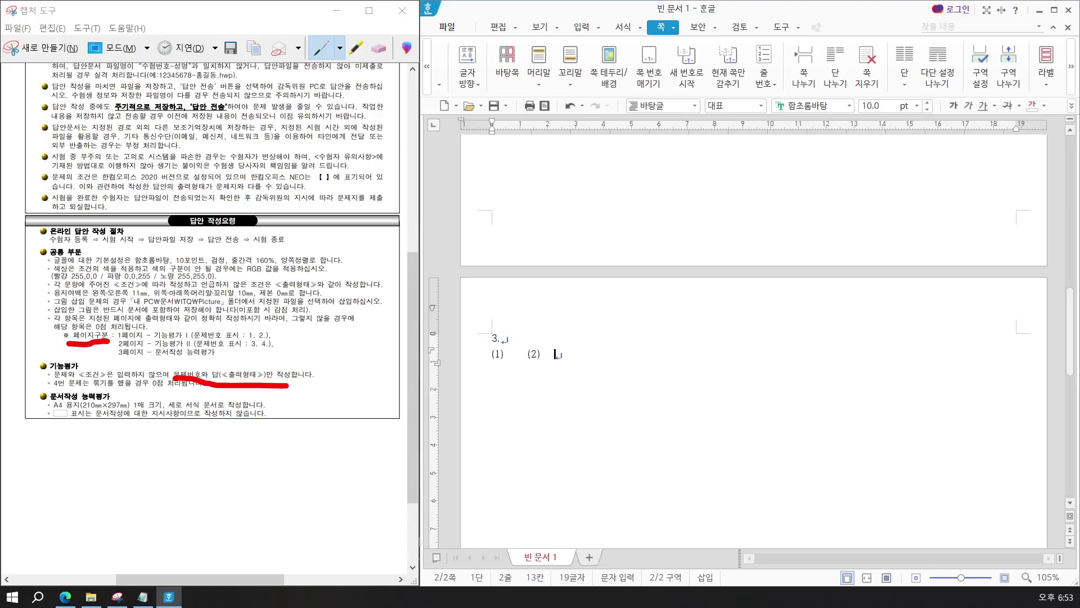
pyautogui.press('Return')
pyautogui.press('Return')
pyautogui.press('Return')
pyautogui.press('Return')
pyautogui.press('Return')
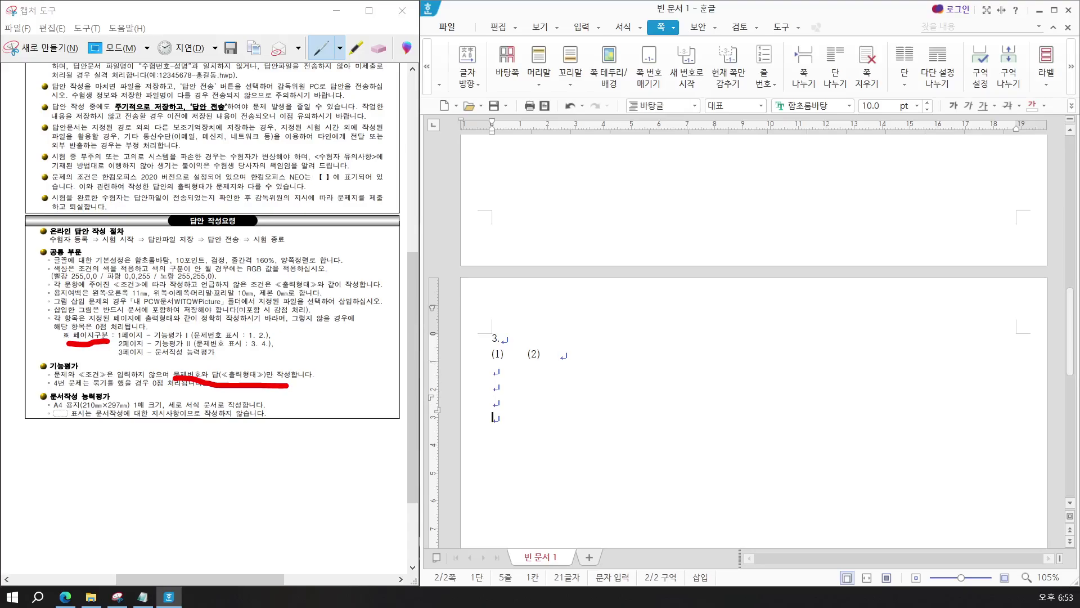
# Enter question number "4." and add nine new lines below it
pyautogui.write('4.')
pyautogui.press('Return')
pyautogui.press('Return')
pyautogui.press('Return')
pyautogui.press('Return')
pyautogui.press('Return')
pyautogui.press('Return')
pyautogui.press('Return')
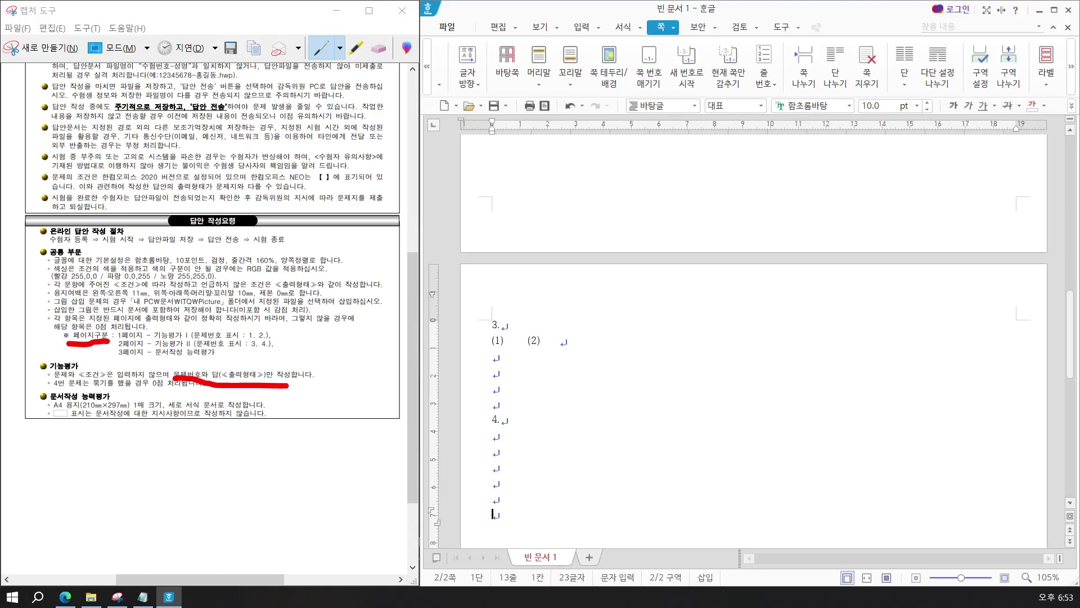
pyautogui.press('Return')
pyautogui.press('Return')
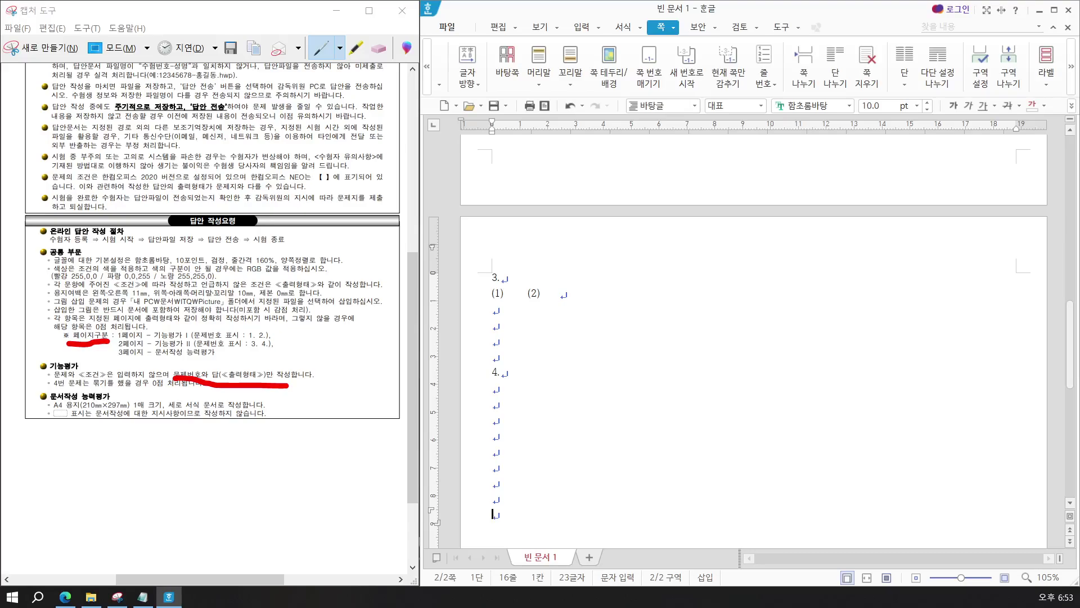
# Insert another section break after the blank lines of question 4 to start the third page
pyautogui.press('Hangul')
pyautogui.click(1007, 87)
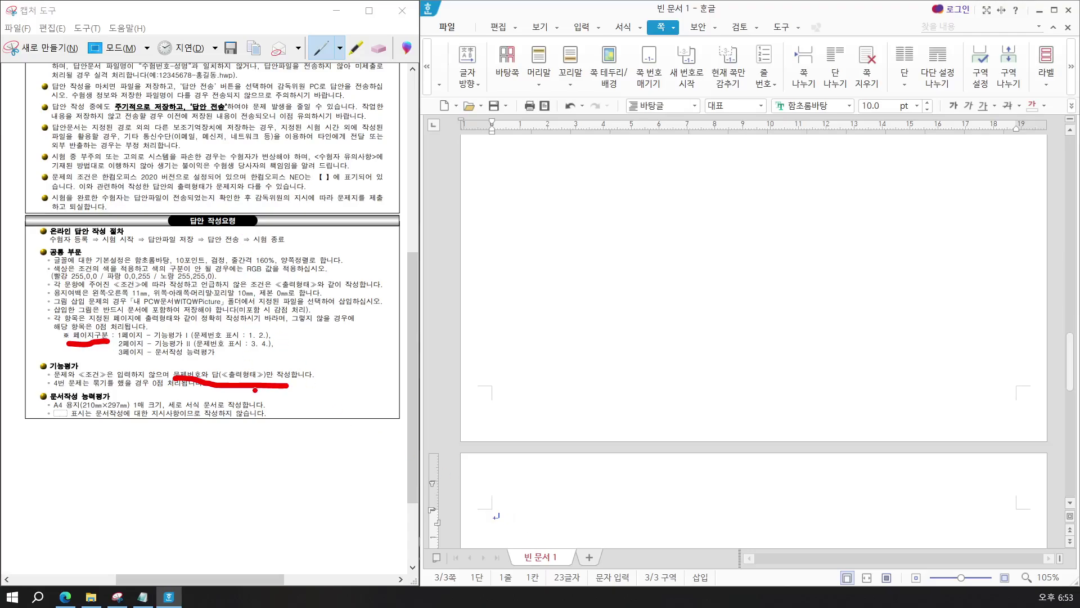
pyautogui.press('Hangul')
# Place the cursor on the line below "1." on the first page and bring up page 2 of the exam PDF
pyautogui.moveTo(1075, 367); pyautogui.dragTo(994, 175)
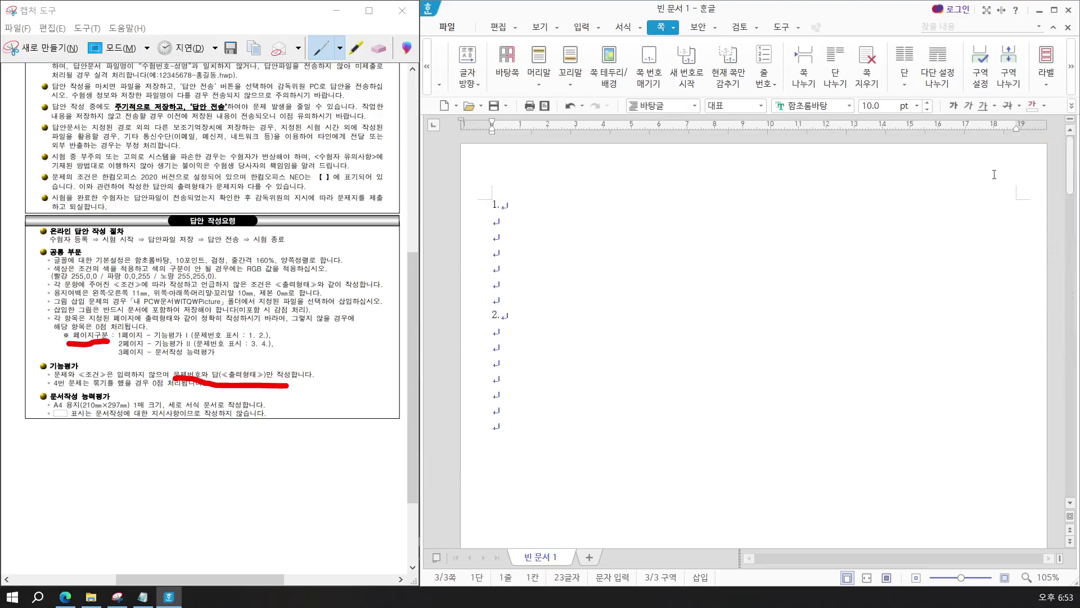
pyautogui.click(500, 223)
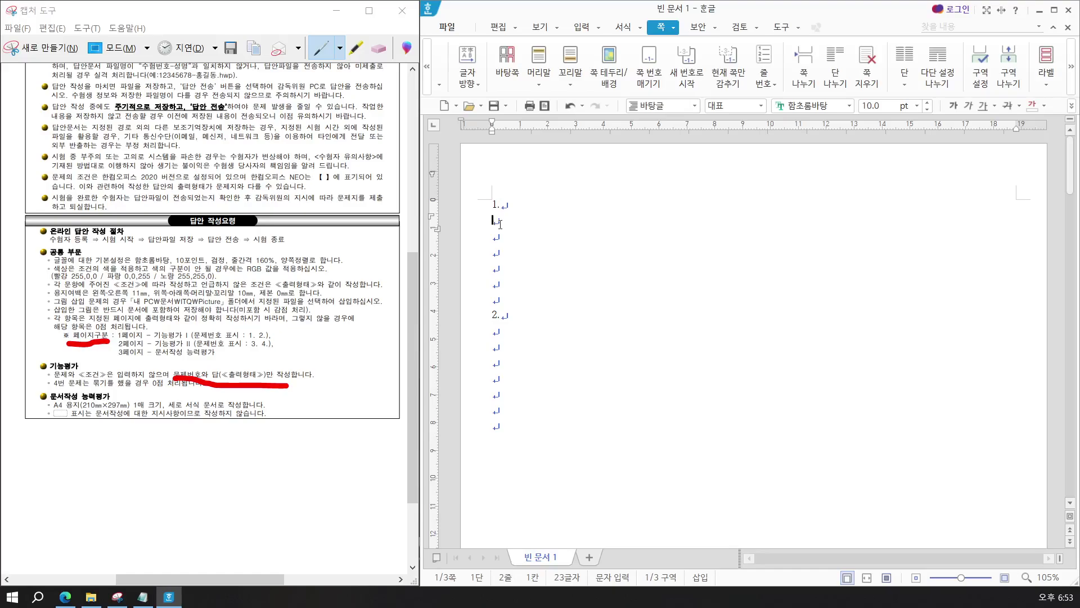
pyautogui.click(65, 597)
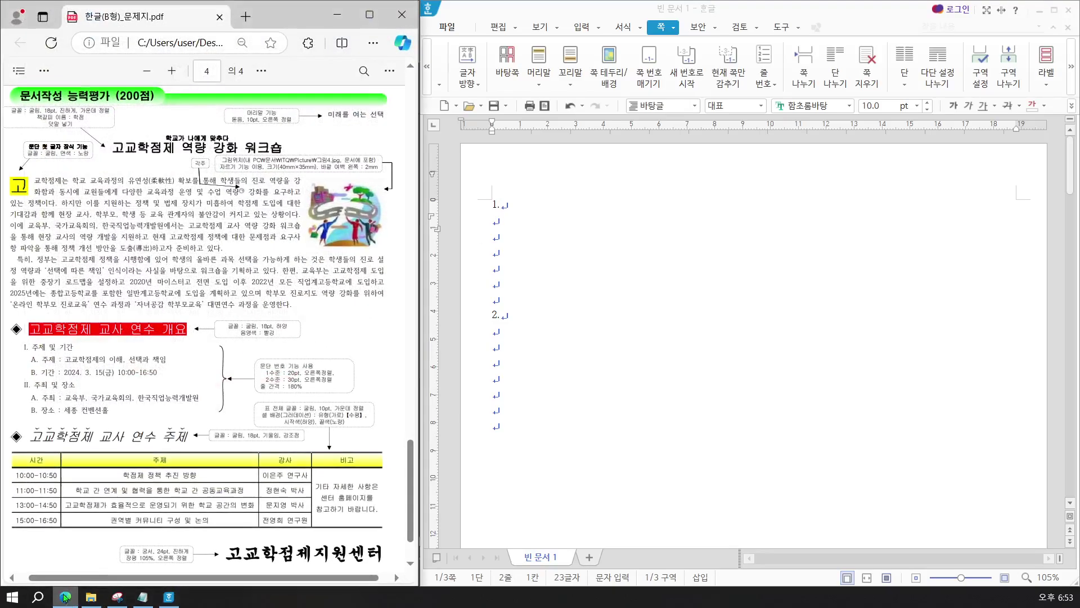
pyautogui.scroll(8, 152, 428)
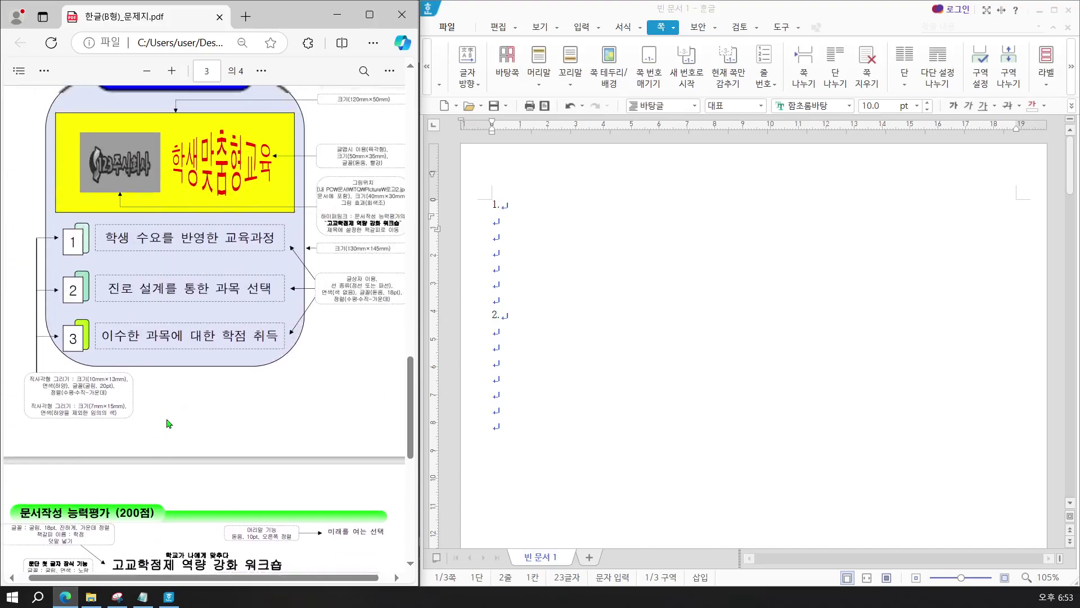
pyautogui.scroll(10, 167, 423)
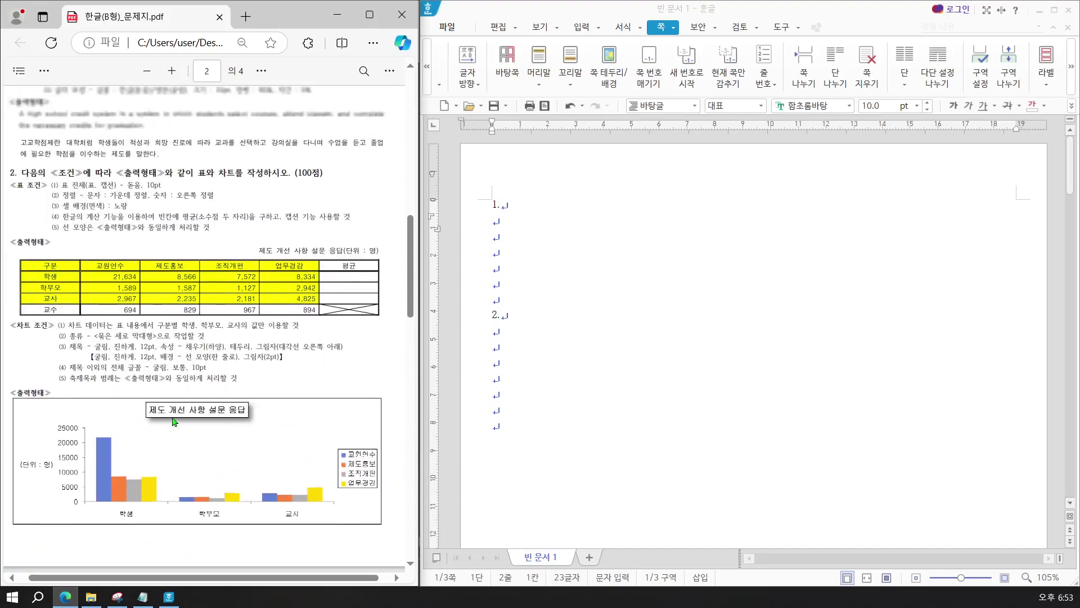
# Type the English passage of question 1 from the exam PDF below "1.", starting with "A high school"
pyautogui.scroll(2, 174, 420)
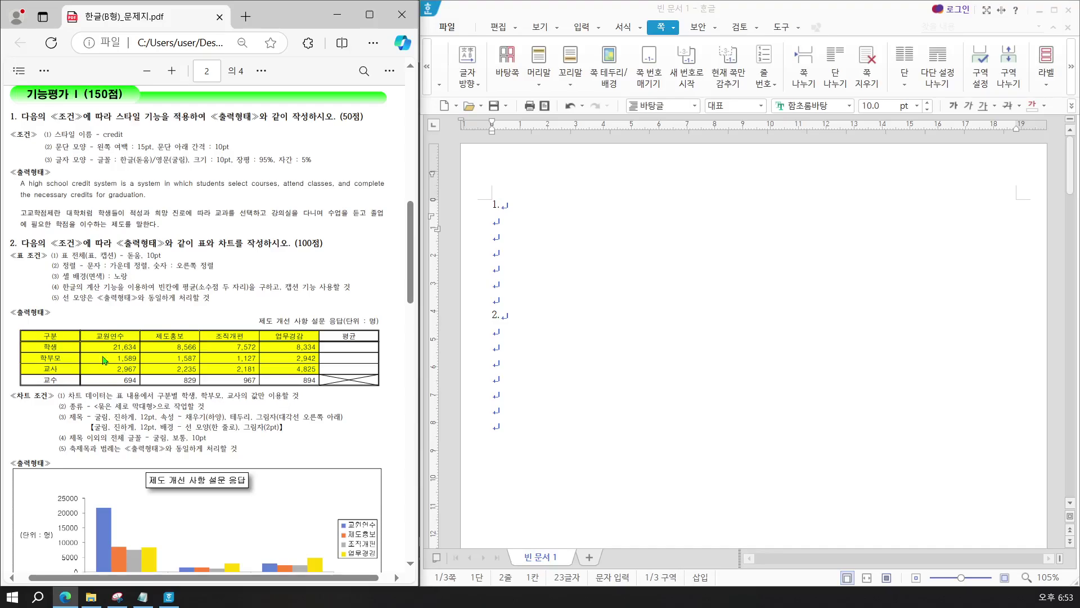
pyautogui.moveTo(117, 116); pyautogui.dragTo(161, 119)
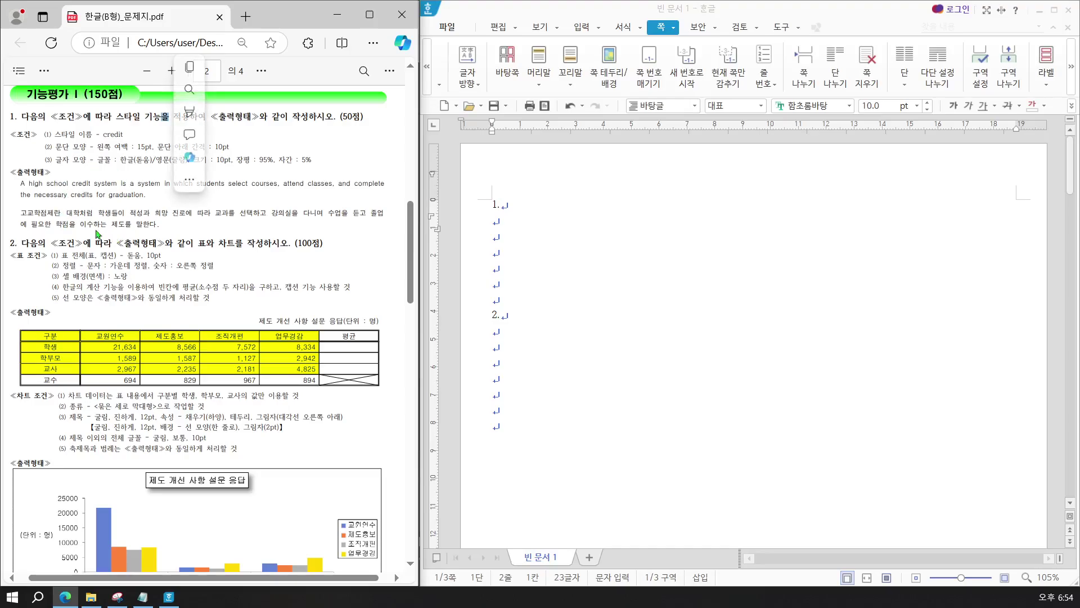
pyautogui.click(139, 162)
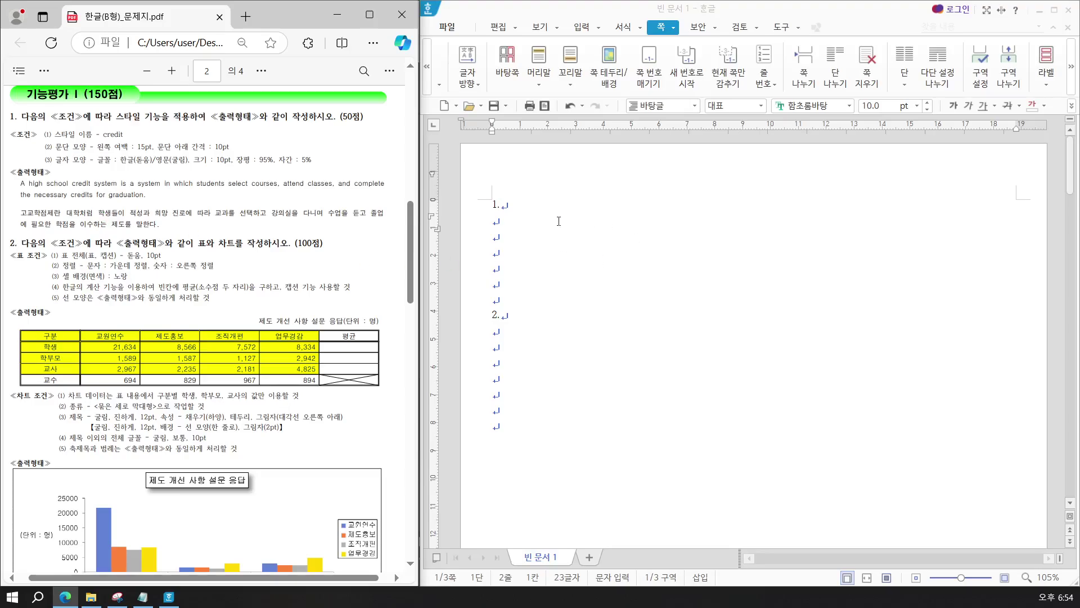
pyautogui.click(523, 227)
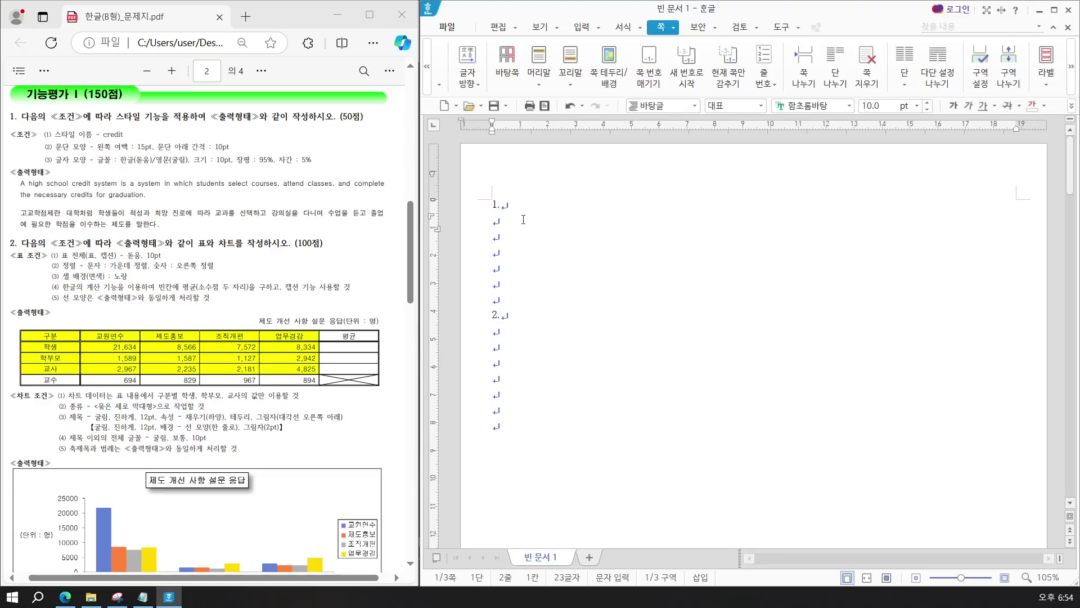
pyautogui.write('A HI')
pyautogui.press('BackSpace')
pyautogui.press('BackSpace')
pyautogui.write('high school')
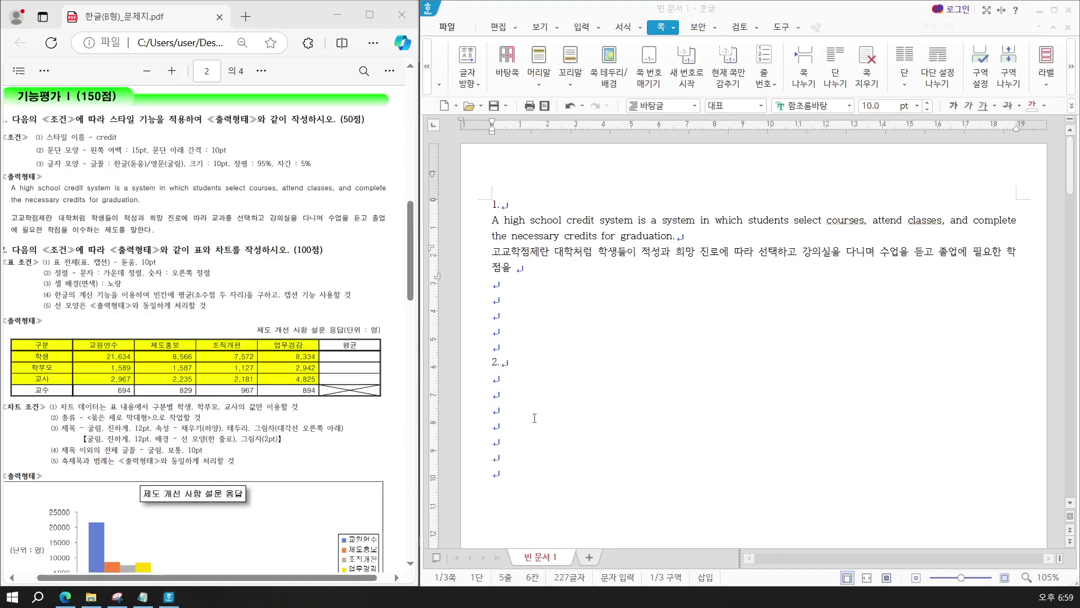
# Complete the Korean passage's last sentence with "이수하는 제도를 말한다."
pyautogui.click(518, 267)
pyautogui.write('이수하는 제도')
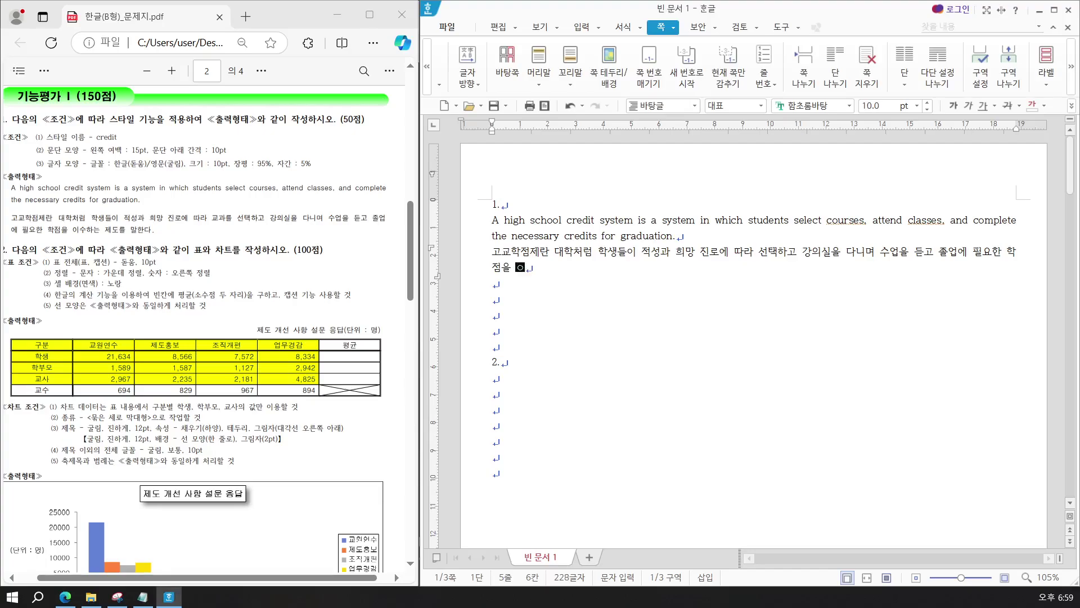
pyautogui.write('를 말한다.')
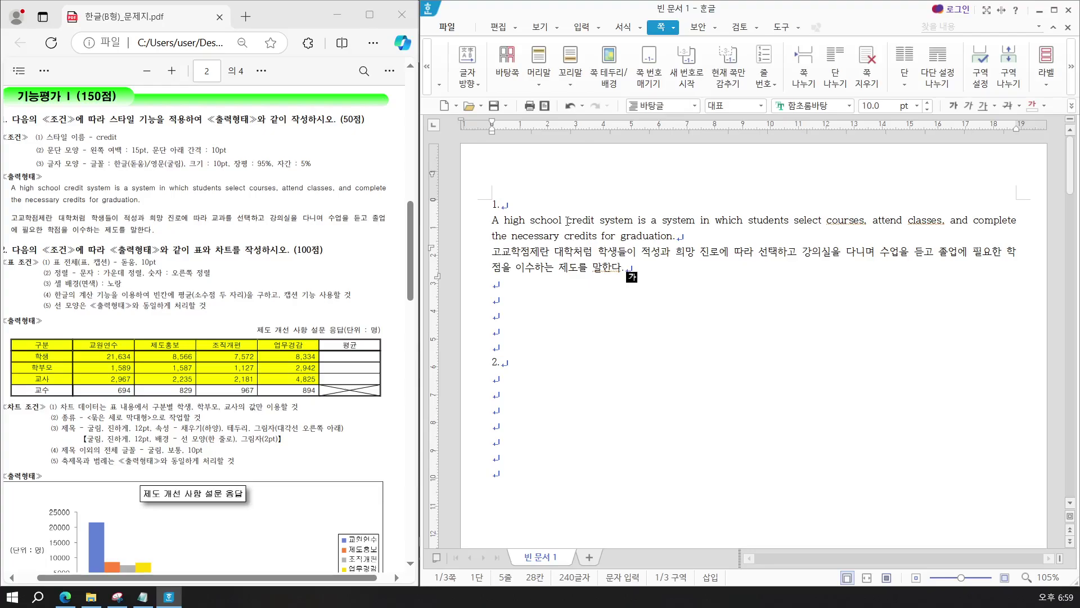
# Copy the word "credit" from the first line of the English passage
pyautogui.moveTo(567, 221); pyautogui.dragTo(593, 220)
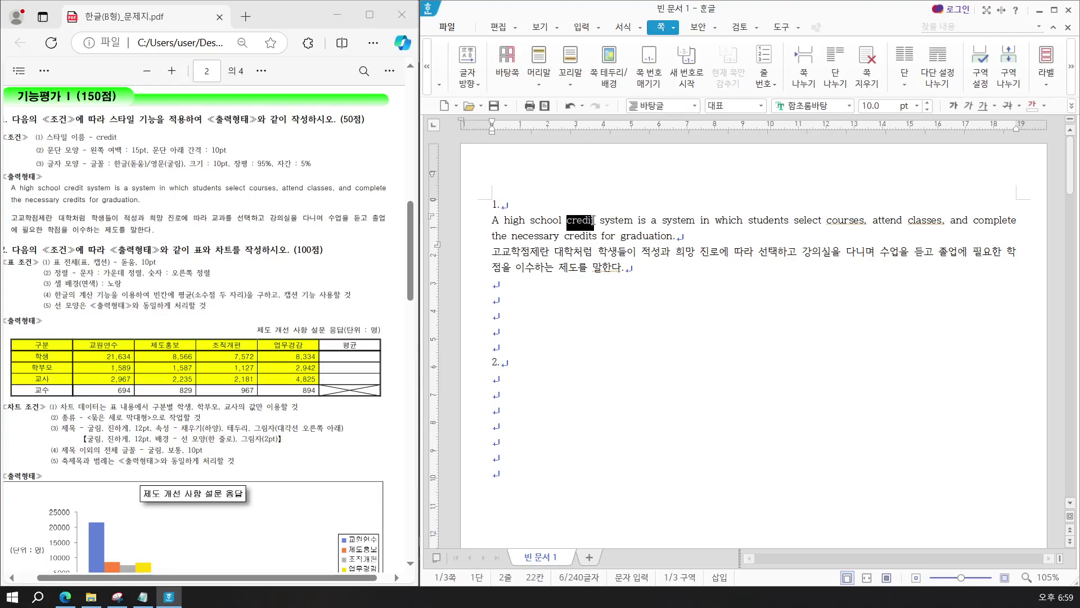
pyautogui.press('F12')
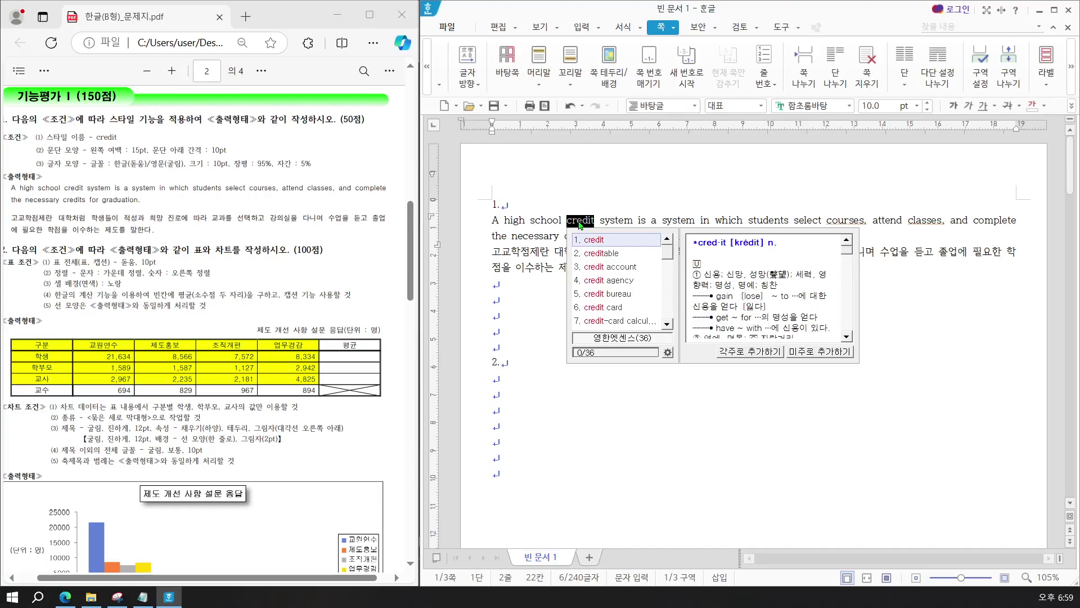
pyautogui.press('Escape')
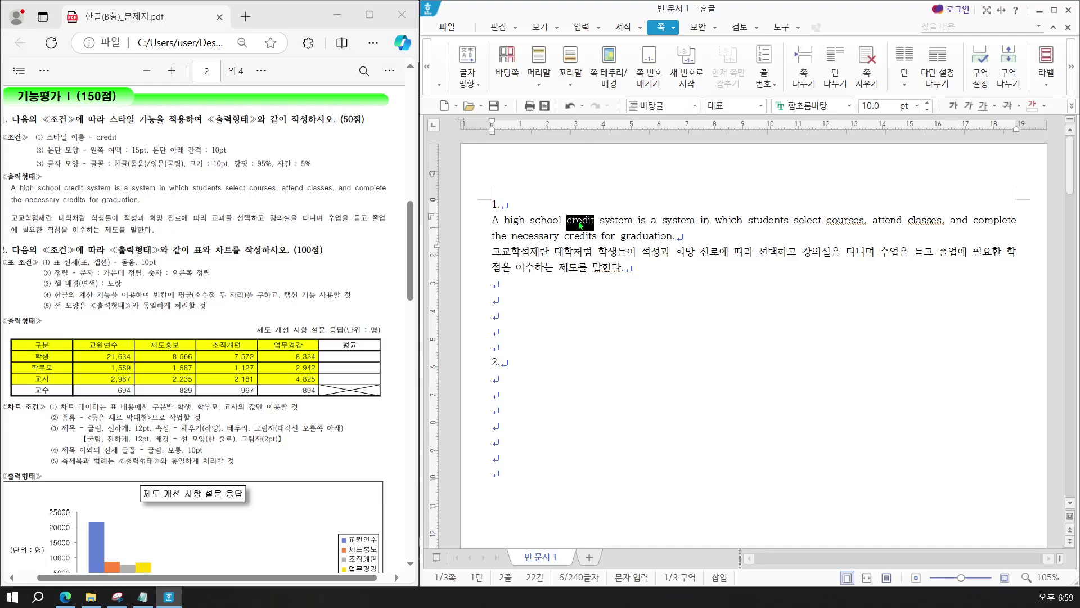
pyautogui.rightClick(580, 225)
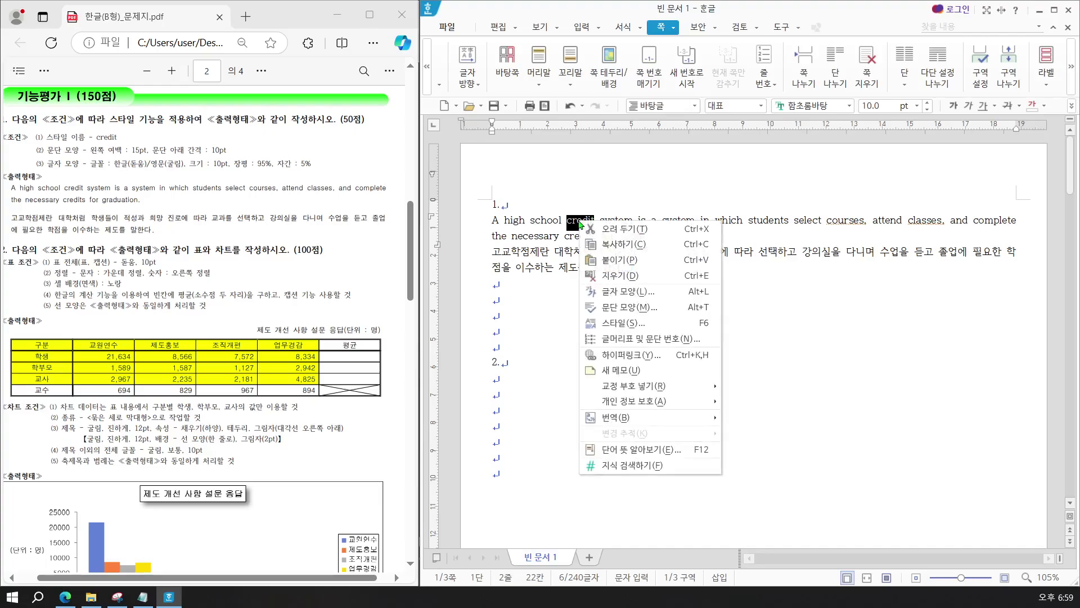
pyautogui.click(604, 246)
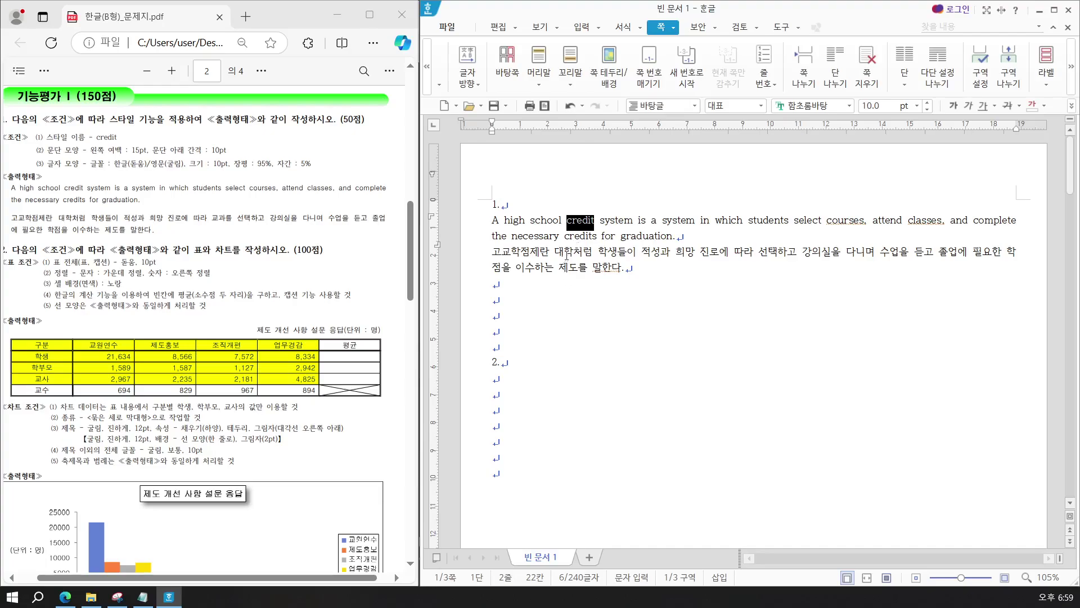
# Select text spanning both the English and Korean paragraphs and start adding a new paragraph style named "credit"
pyautogui.moveTo(493, 223); pyautogui.dragTo(640, 271)
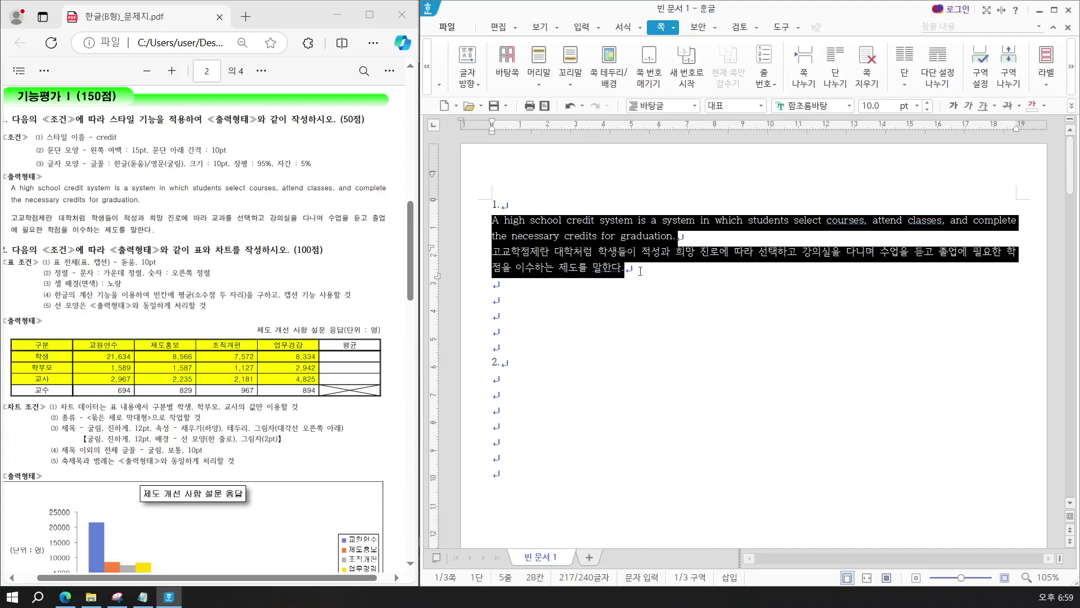
pyautogui.click(604, 260)
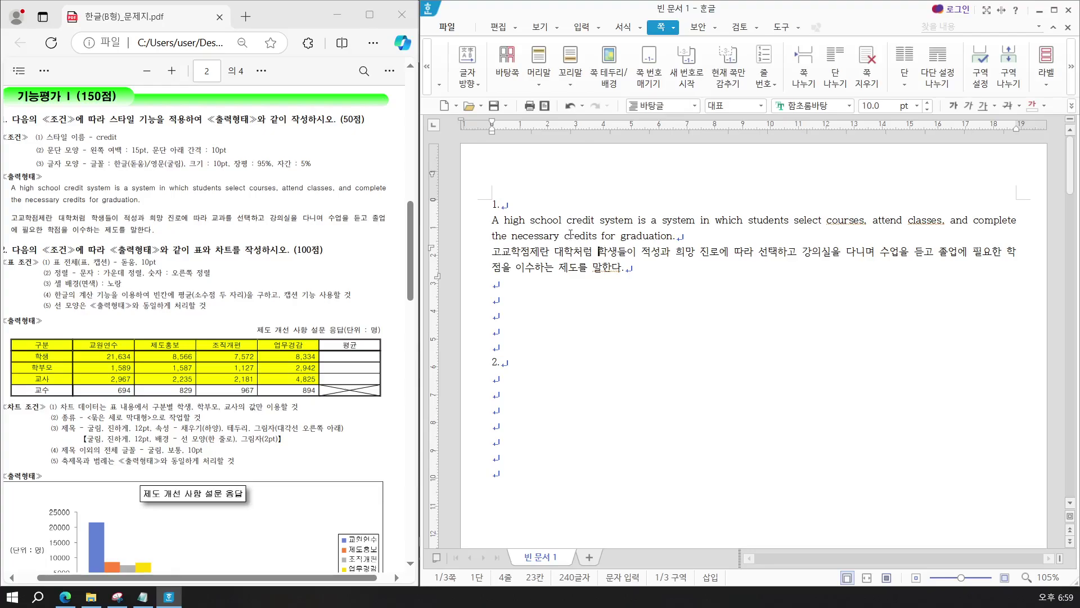
pyautogui.moveTo(568, 235); pyautogui.dragTo(622, 251)
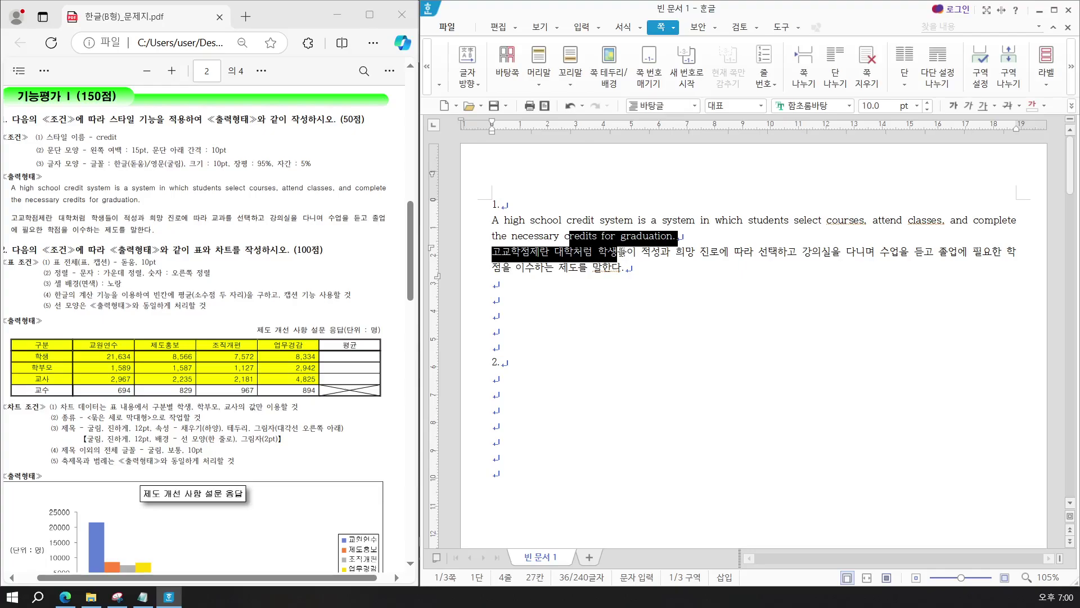
pyautogui.moveTo(622, 252); pyautogui.dragTo(593, 255)
pyautogui.rightClick(593, 255)
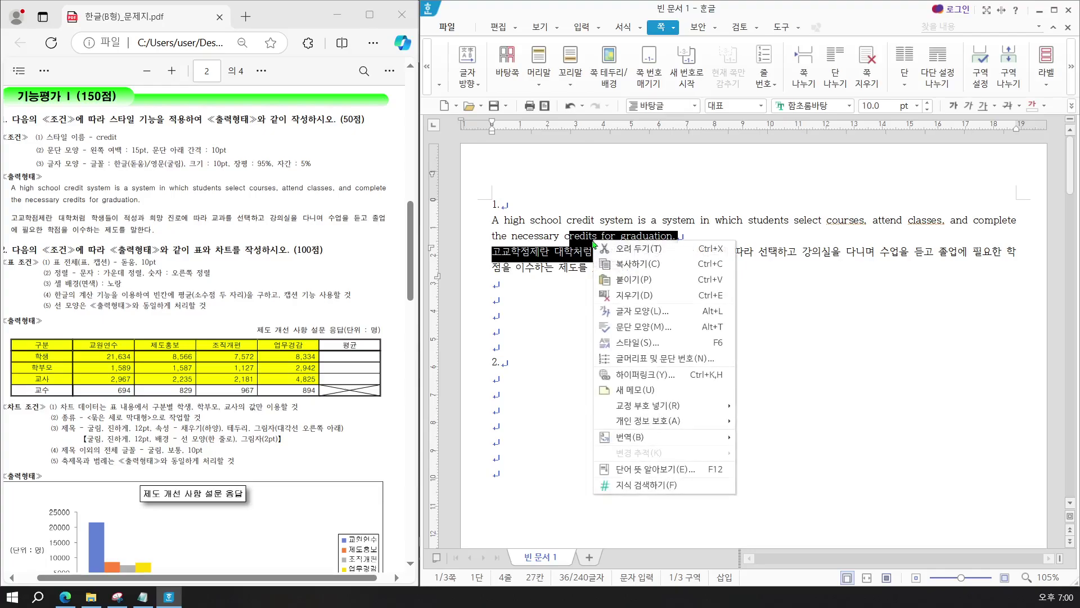
pyautogui.click(634, 345)
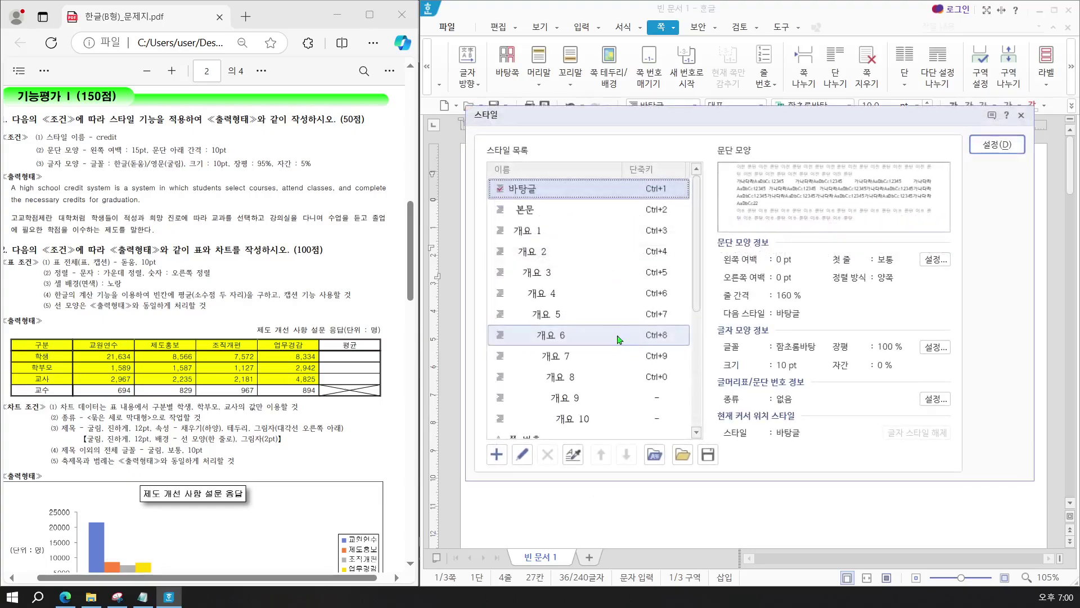
pyautogui.moveTo(542, 120); pyautogui.dragTo(532, 67)
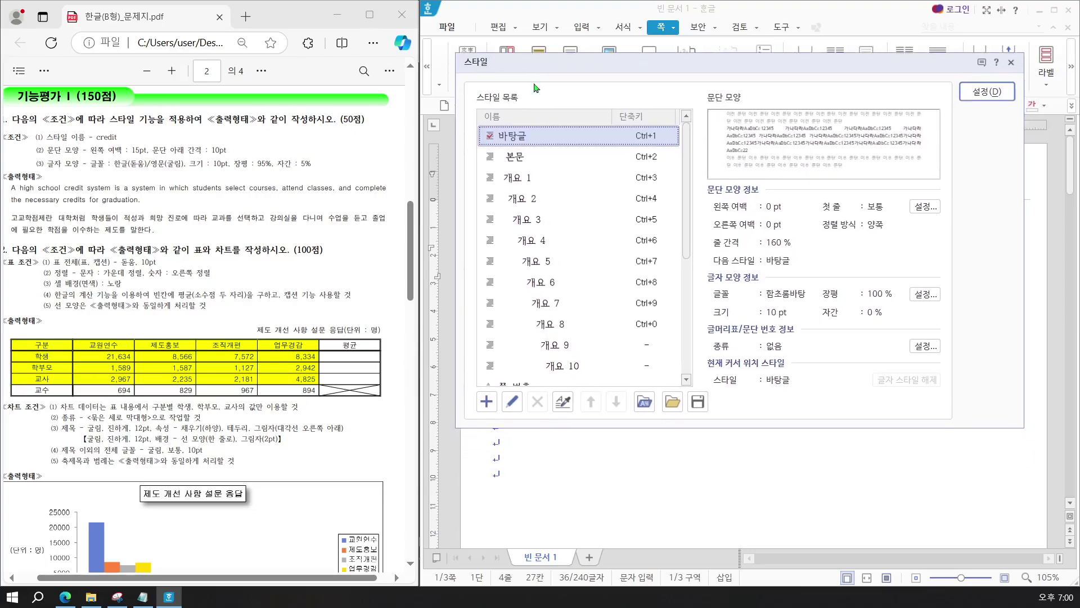
pyautogui.click(486, 402)
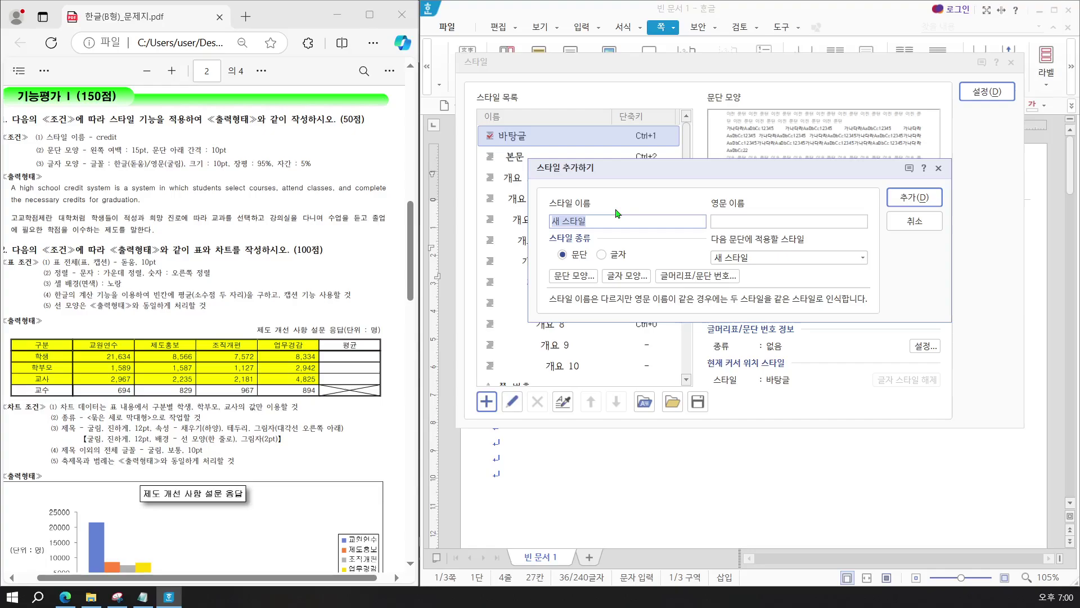
pyautogui.write('credit')
# Set the credit style's paragraph shape to a 15 pt left margin and 10 pt spacing below the paragraph
pyautogui.click(580, 280)
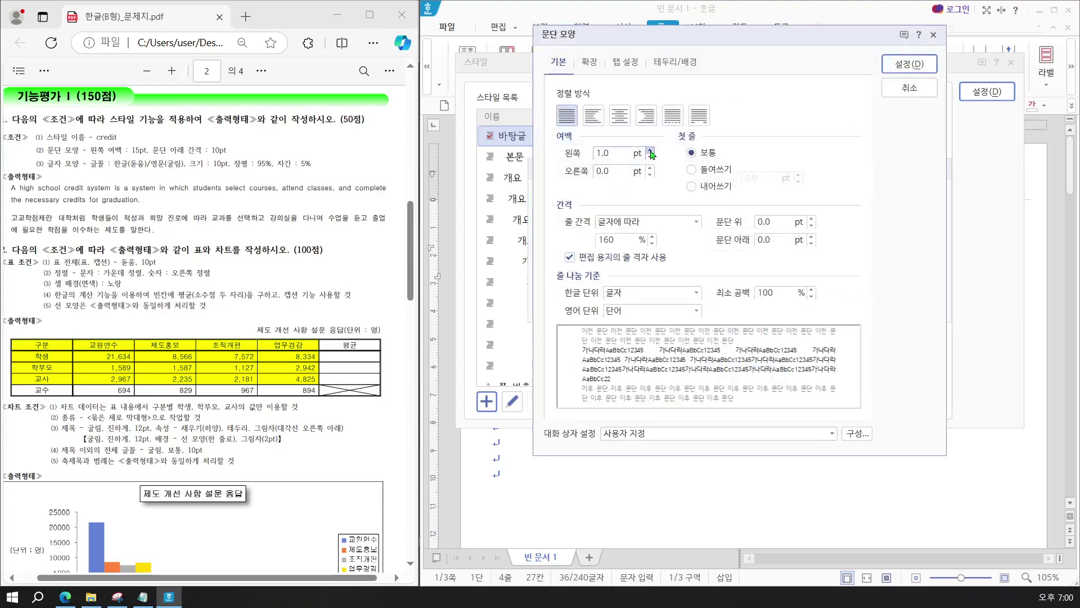
pyautogui.click(628, 157)
pyautogui.write('15')
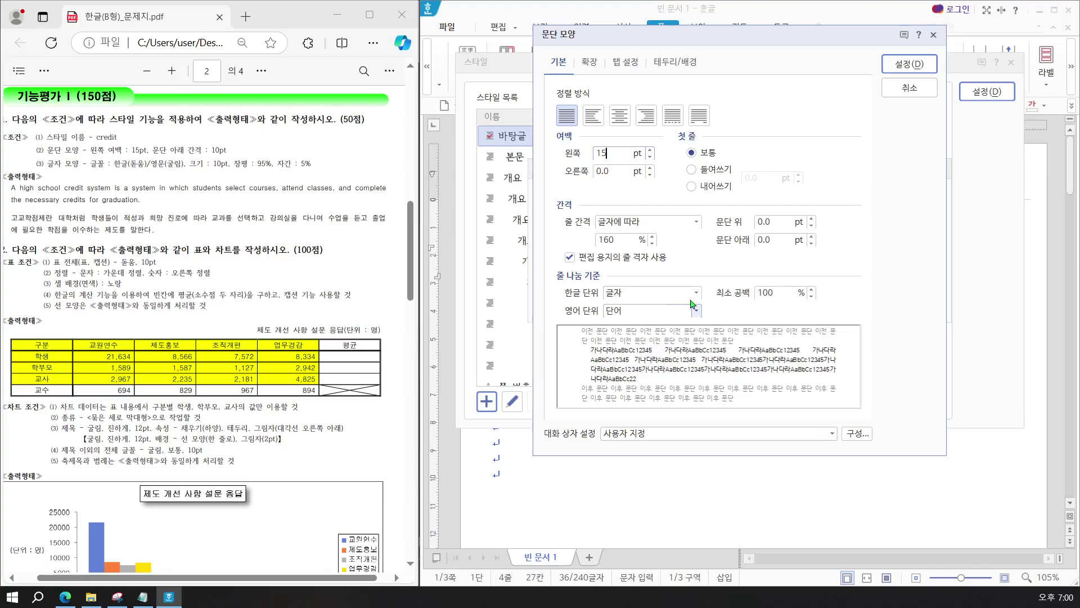
pyautogui.click(811, 243)
pyautogui.write('10')
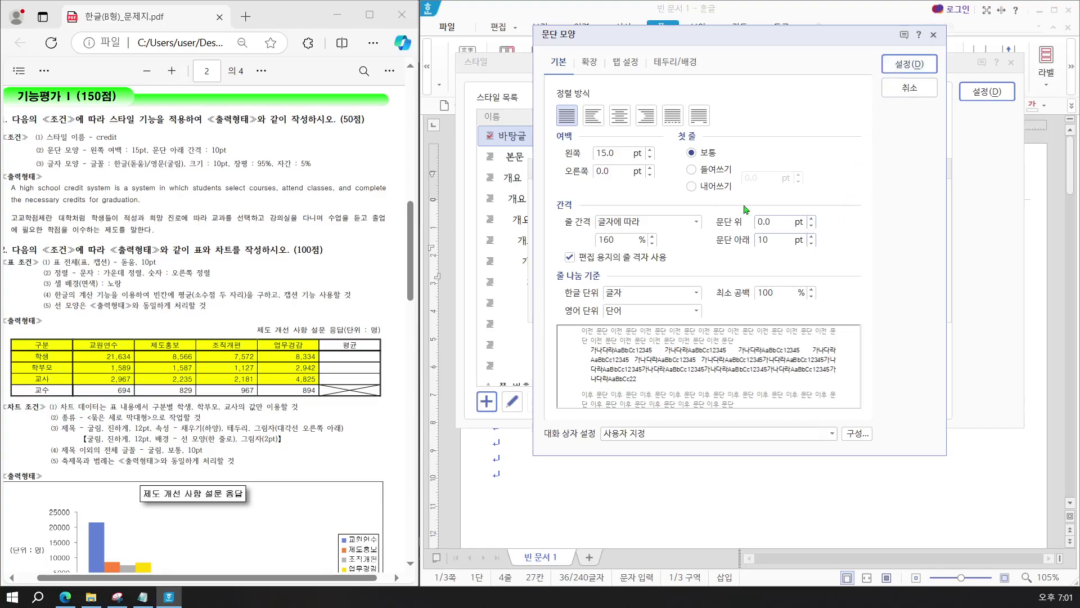
pyautogui.click(914, 74)
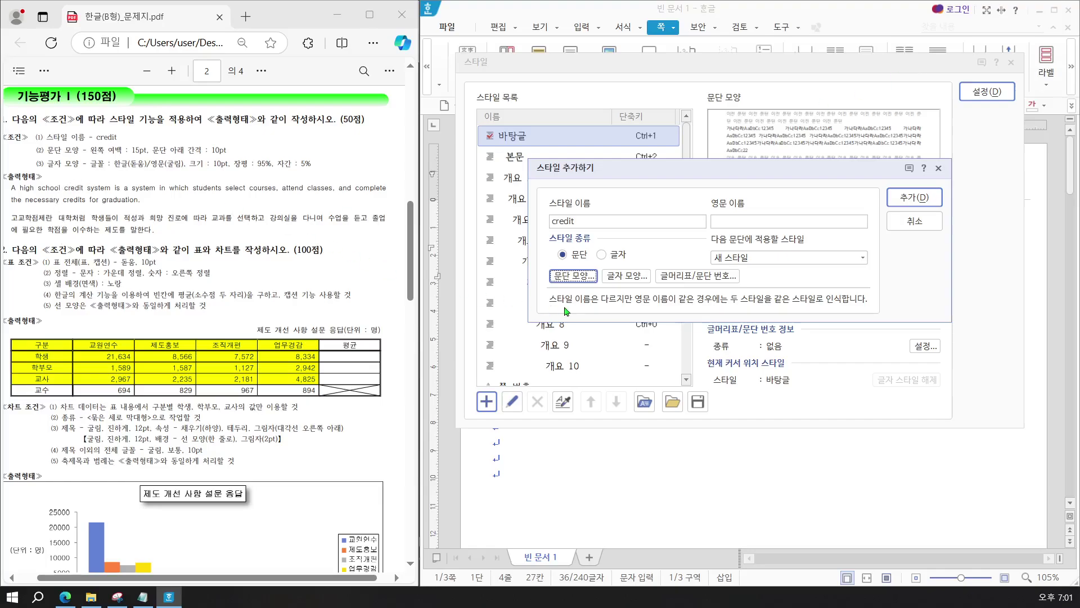
# Open the credit style's character shape settings and underline the "장평 : 95%, 자간 : 5%" condition in the exam PDF with the drawing pen
pyautogui.click(621, 277)
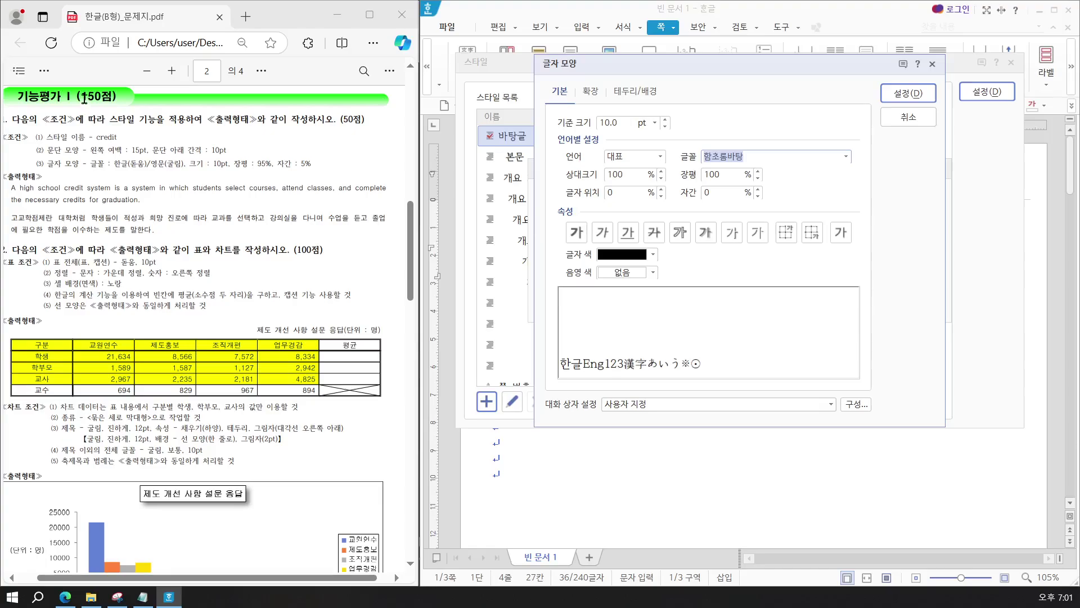
pyautogui.click(46, 71)
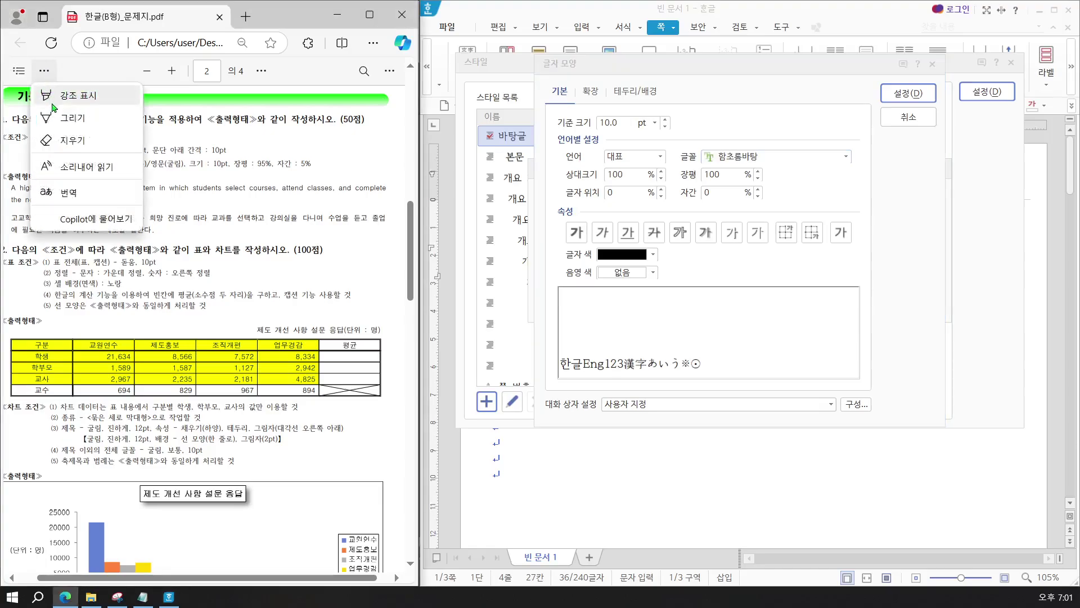
pyautogui.click(67, 119)
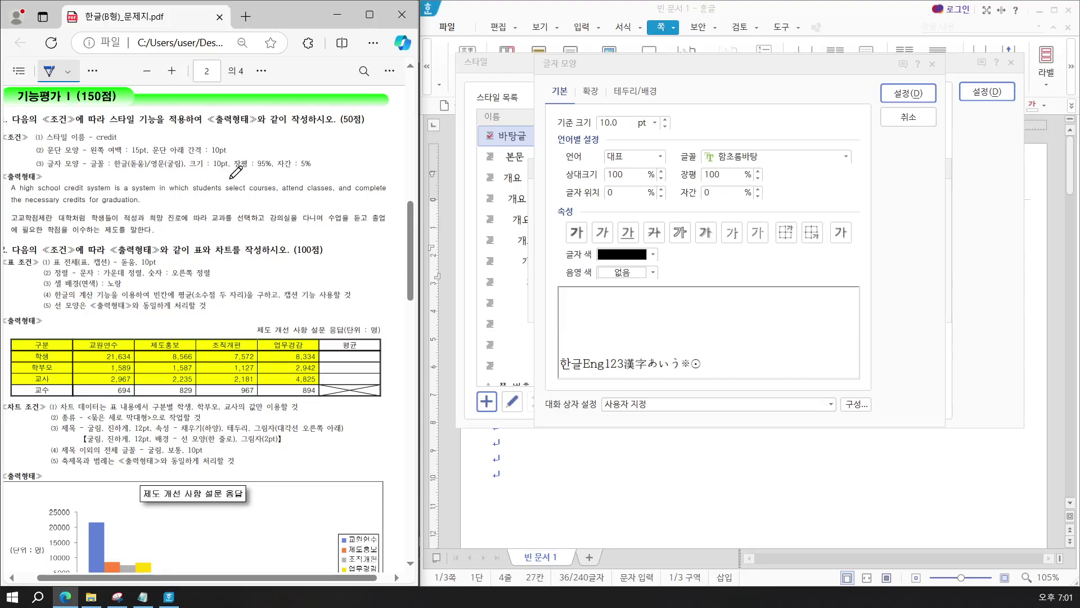
pyautogui.moveTo(235, 176); pyautogui.dragTo(315, 179)
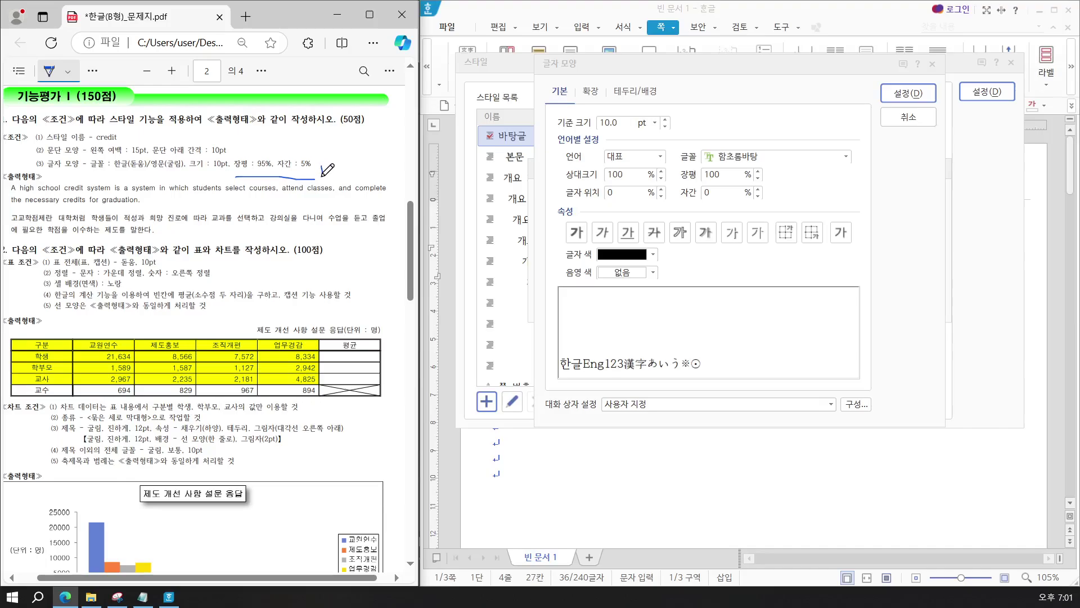
pyautogui.moveTo(322, 167); pyautogui.dragTo(322, 176)
# Set the style's character width (장평) to 95% and character spacing (자간) to 5% for the representative language
pyautogui.click(759, 172)
pyautogui.write('95')
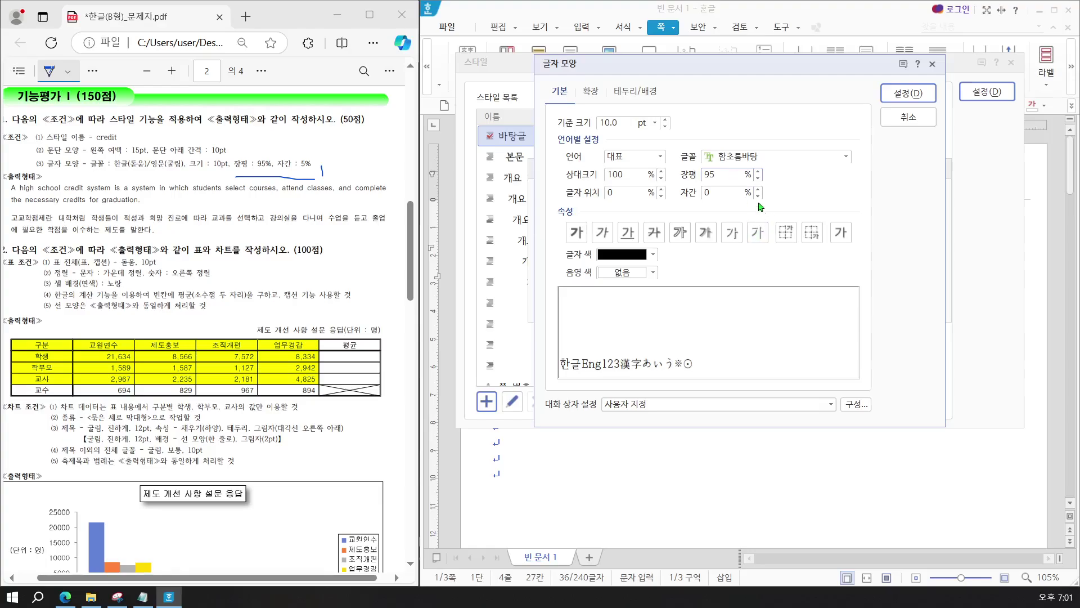
pyautogui.click(757, 190)
pyautogui.write('5')
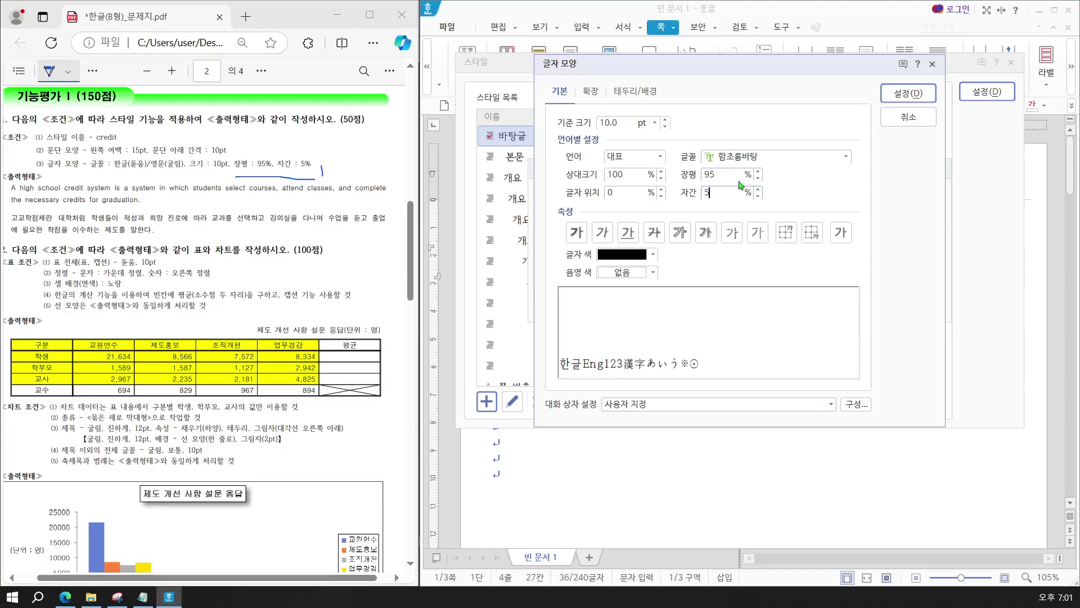
# Set the font for 한글 (Korean) characters in the style to 돋움
pyautogui.click(660, 157)
pyautogui.click(639, 191)
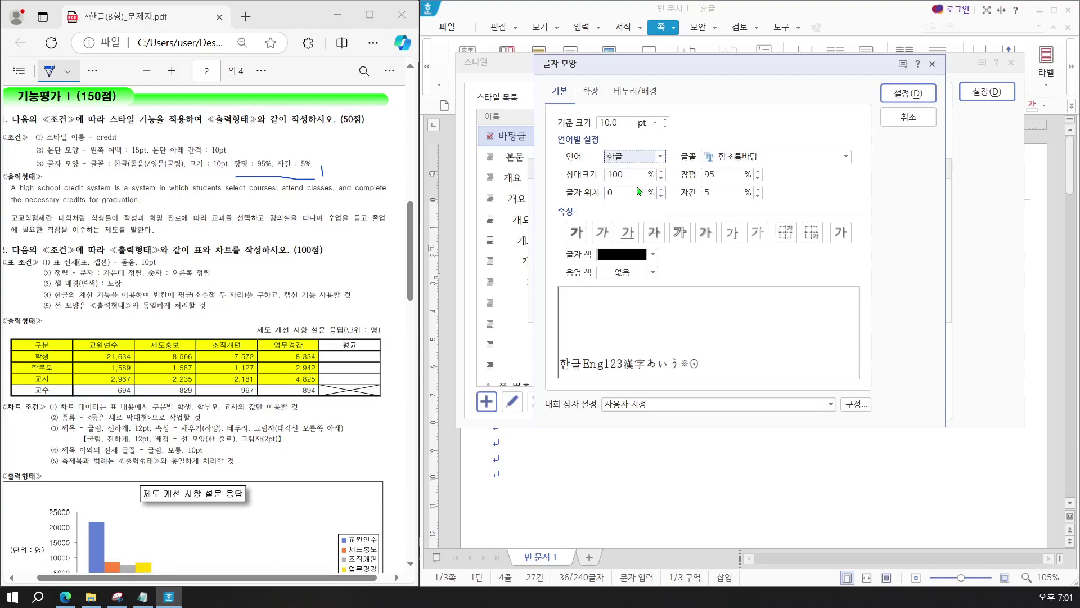
pyautogui.press('Tab')
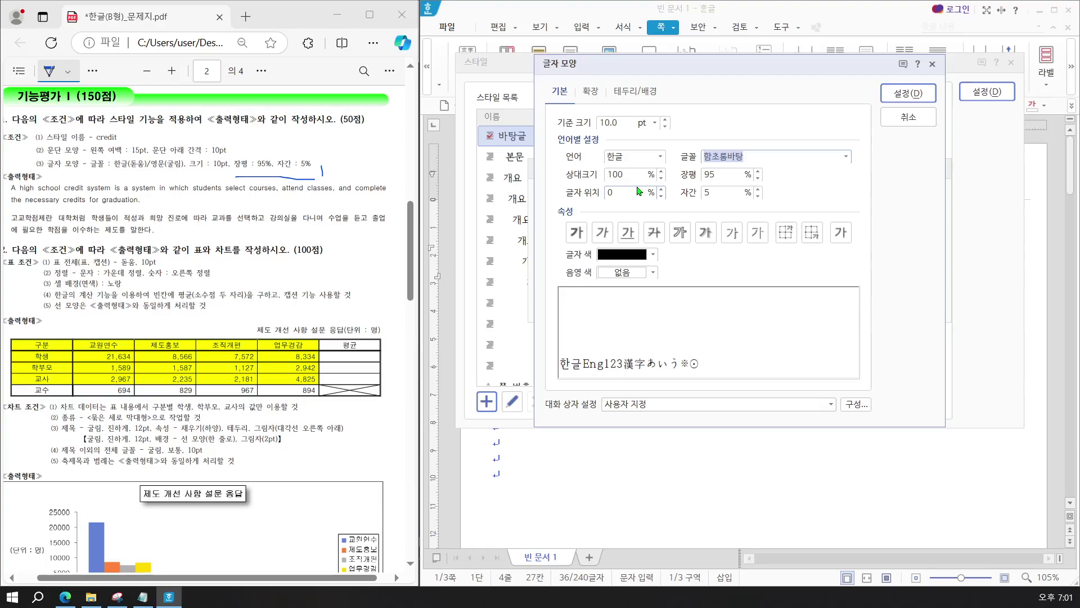
pyautogui.write('돈')
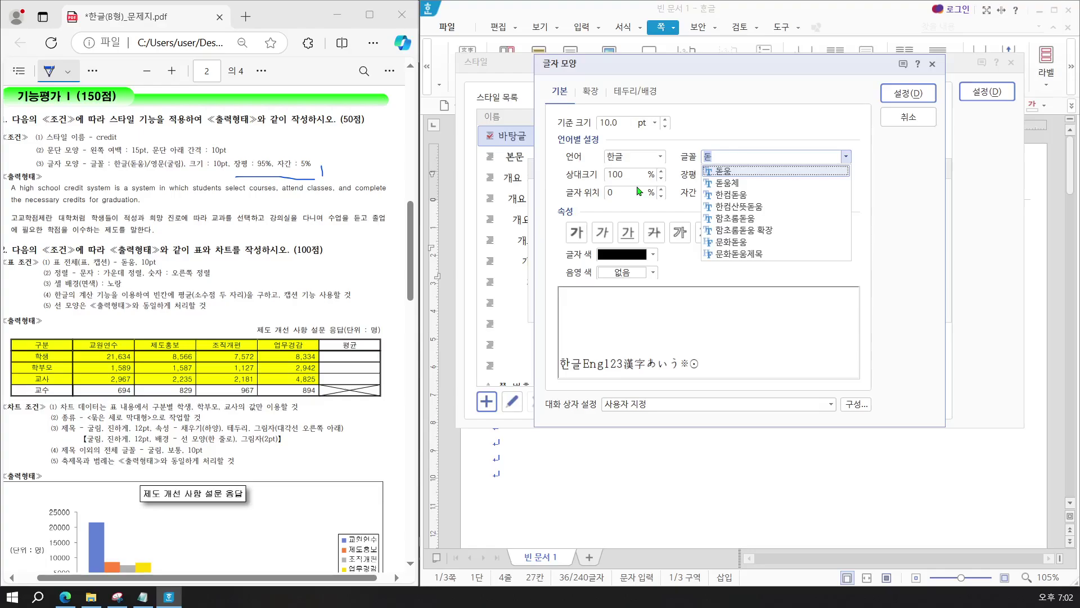
pyautogui.press('Return')
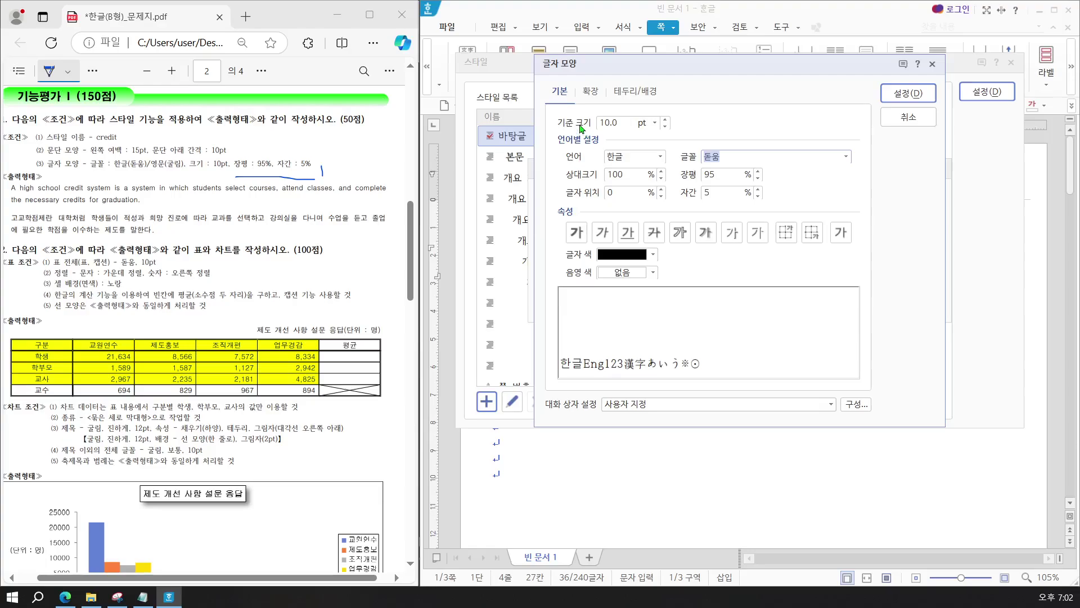
# Set the style's font for 영문 (English) characters to 굴림 and confirm the character shape settings
pyautogui.click(662, 159)
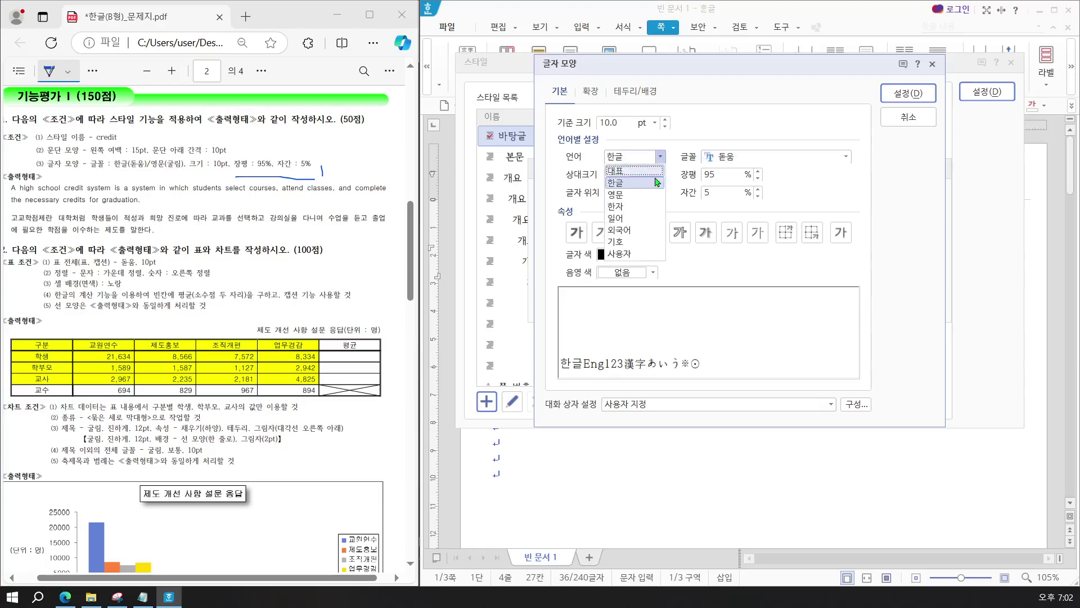
pyautogui.click(644, 185)
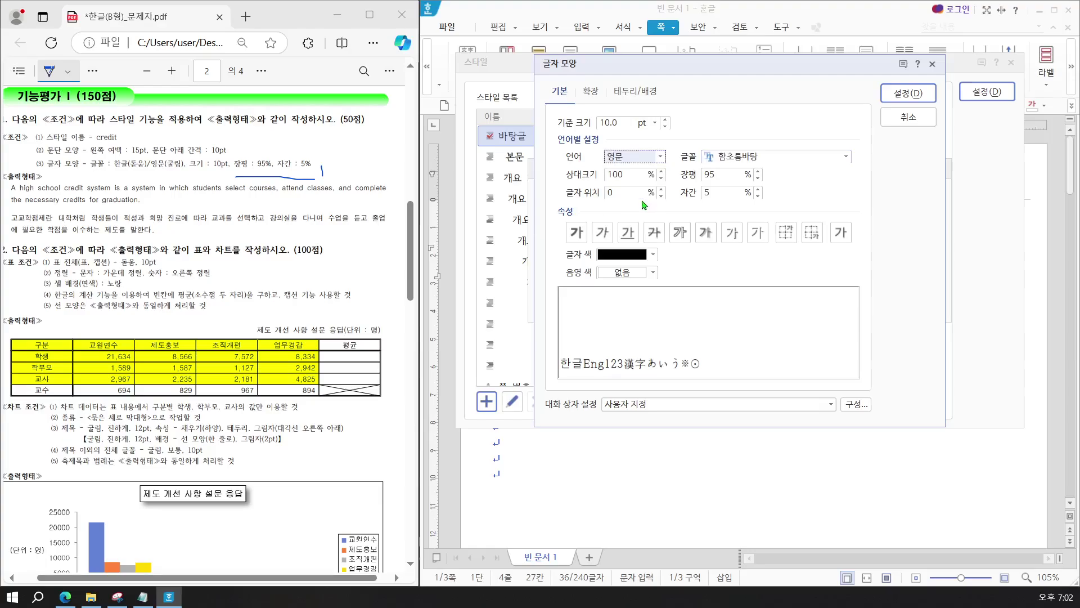
pyautogui.press('Tab')
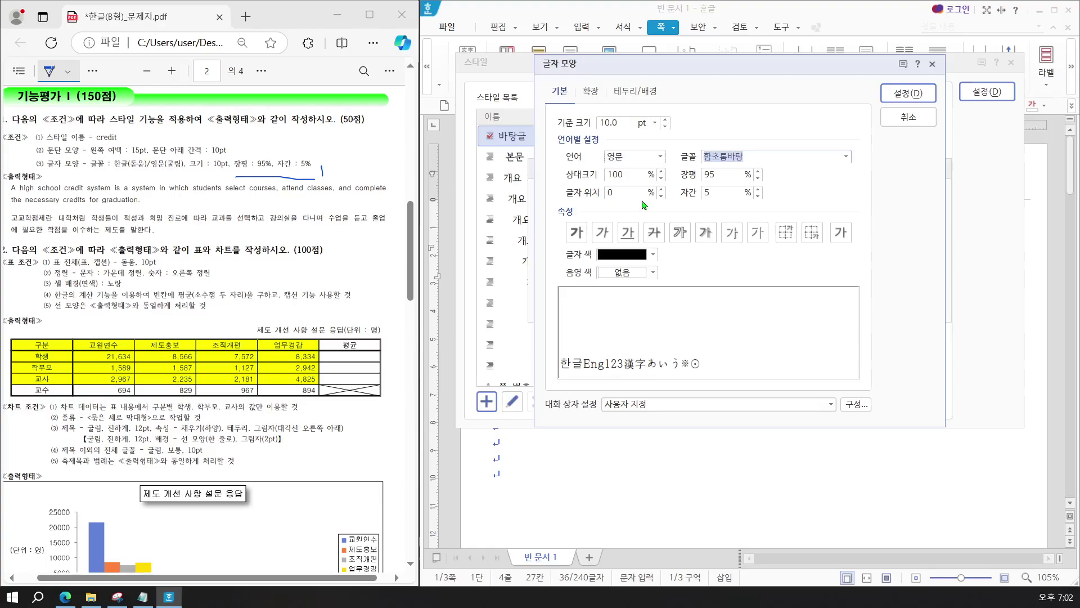
pyautogui.write('굴')
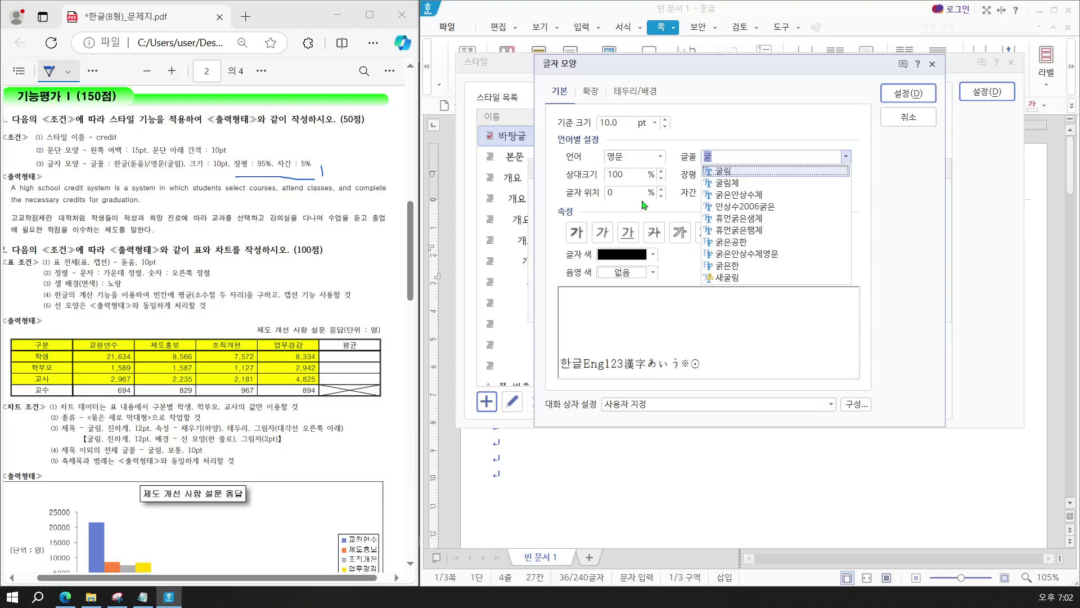
pyautogui.press('Return')
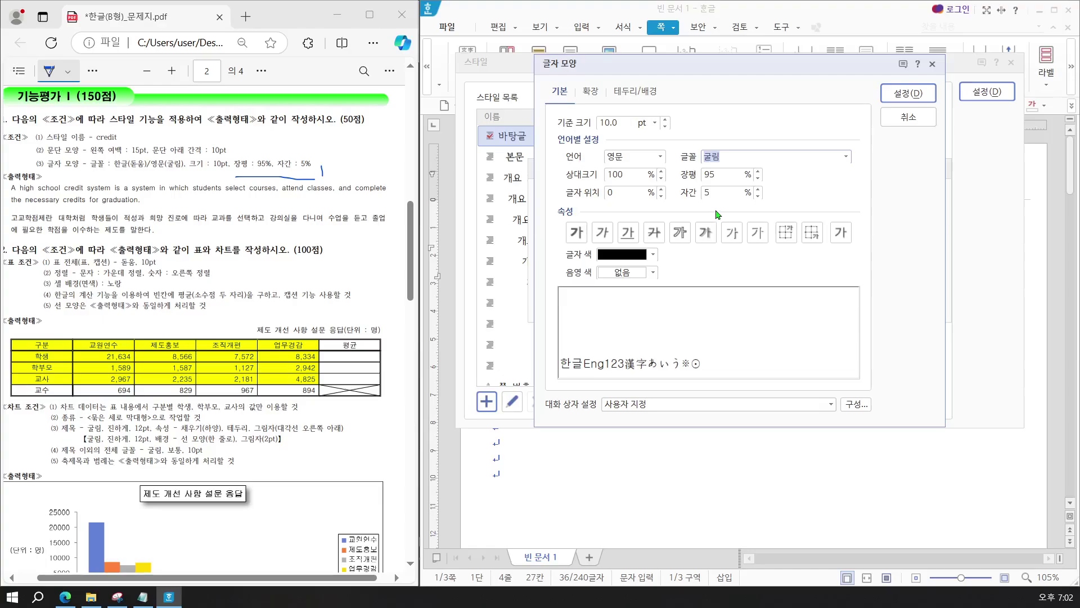
pyautogui.click(886, 95)
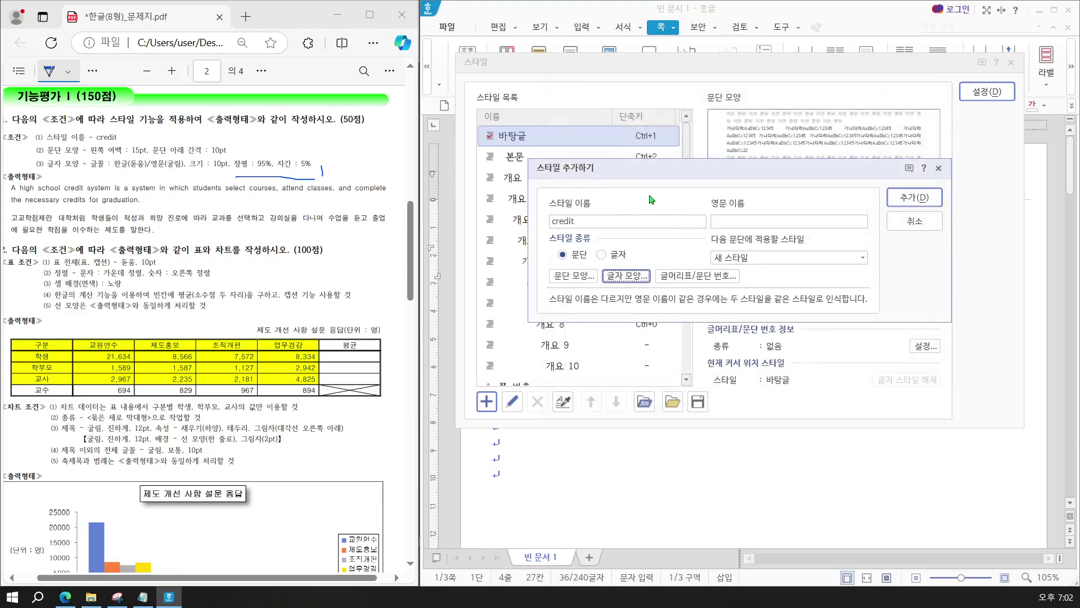
# Add the credit style to the style list and apply it to the selected English and Korean passages
pyautogui.click(907, 197)
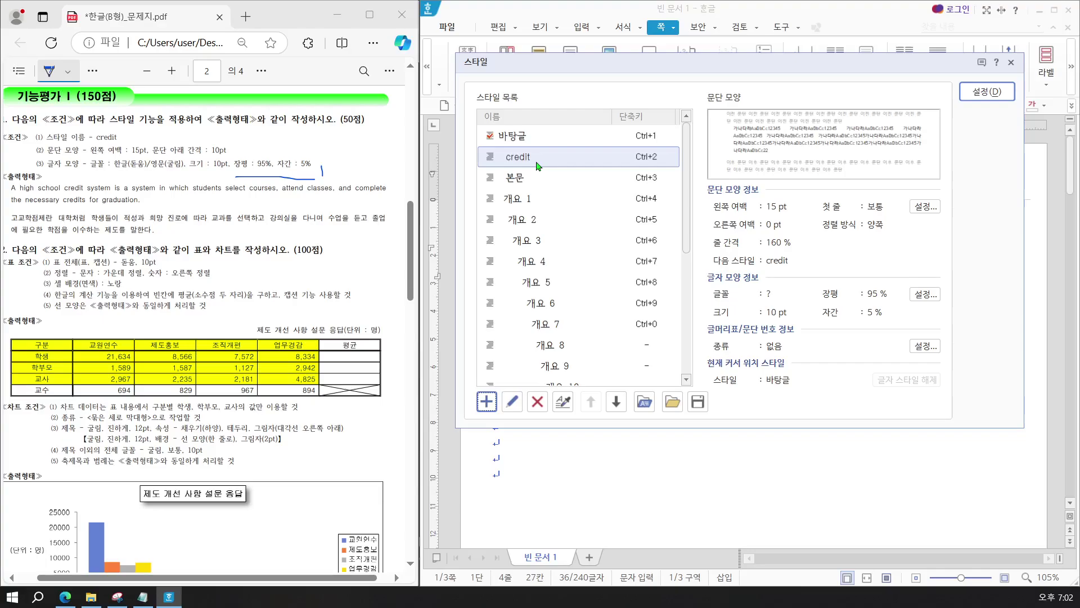
pyautogui.click(985, 92)
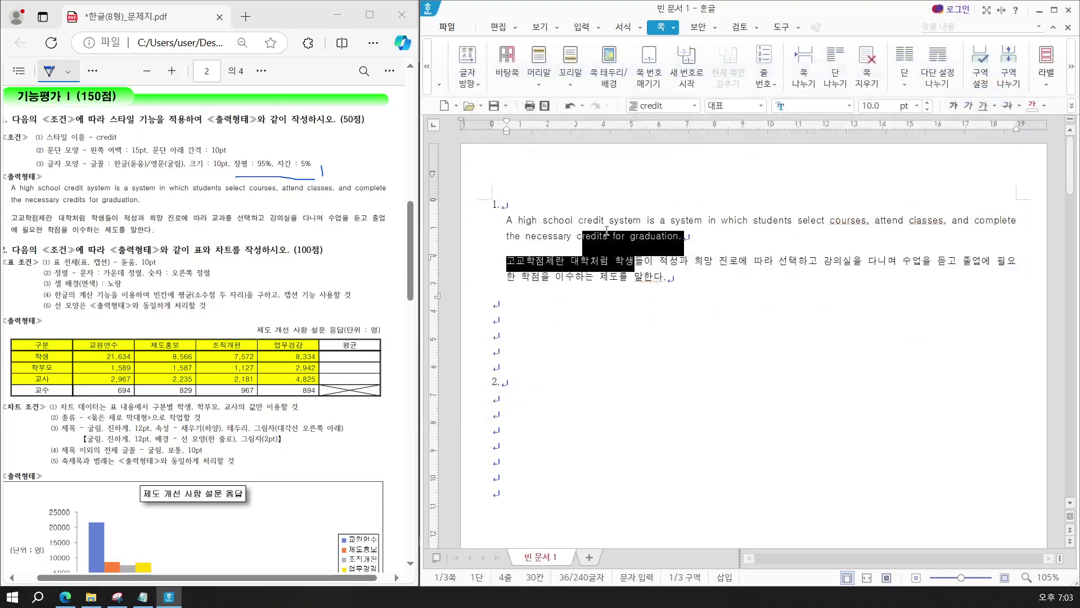
pyautogui.click(606, 231)
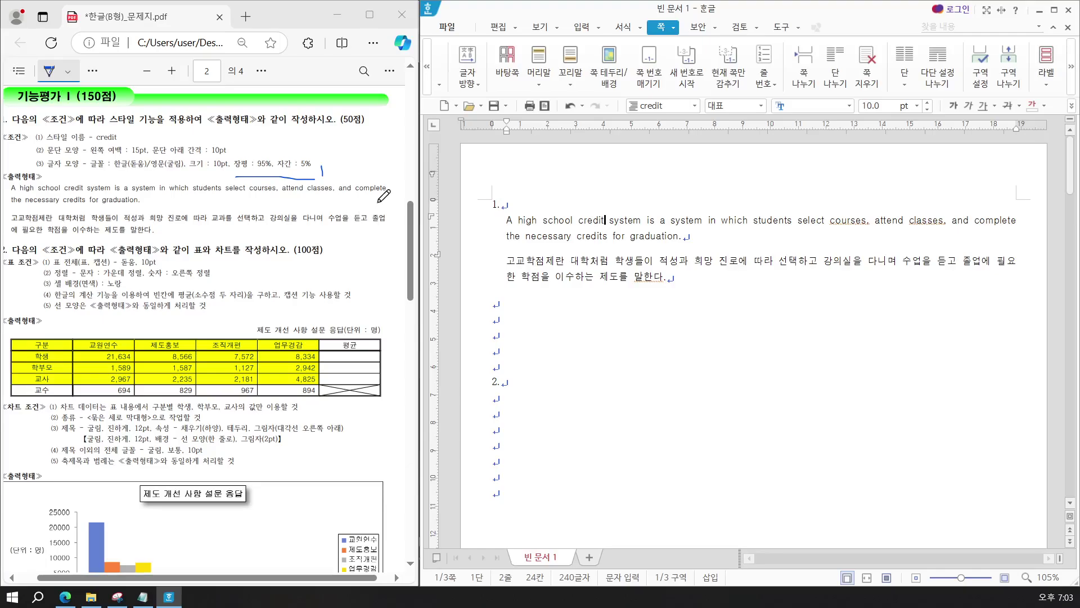
# Mark the passages' first-line ends in the exam PDF with the pen and insert the missing word 교과를 before 선택하고 in the Korean passage
pyautogui.moveTo(388, 184); pyautogui.dragTo(391, 222)
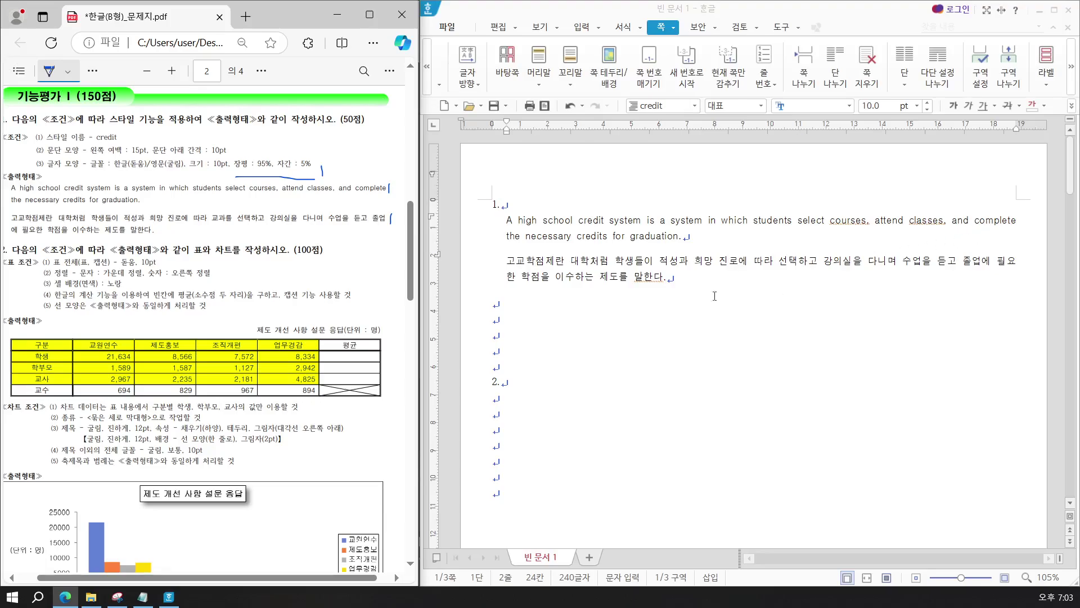
pyautogui.click(523, 261)
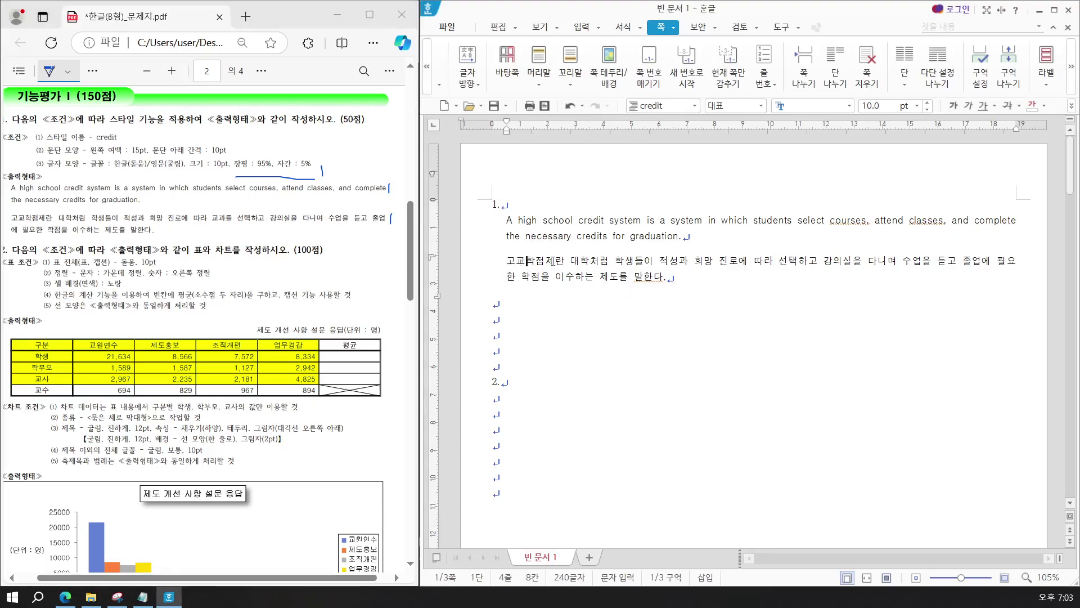
pyautogui.click(588, 260)
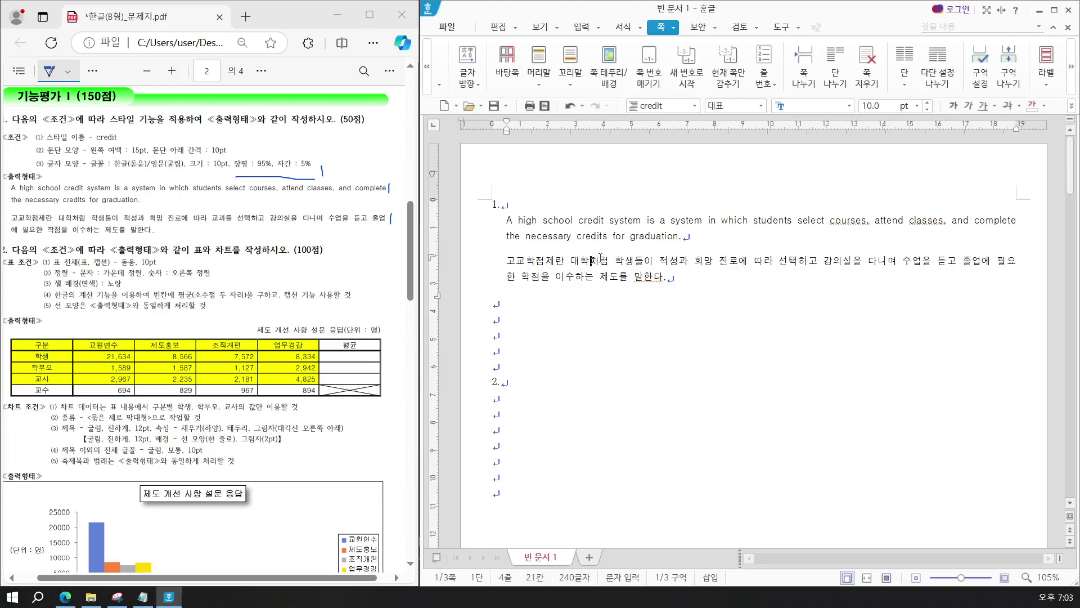
pyautogui.click(625, 258)
pyautogui.click(678, 263)
pyautogui.click(703, 260)
pyautogui.click(753, 261)
pyautogui.write('교과를')
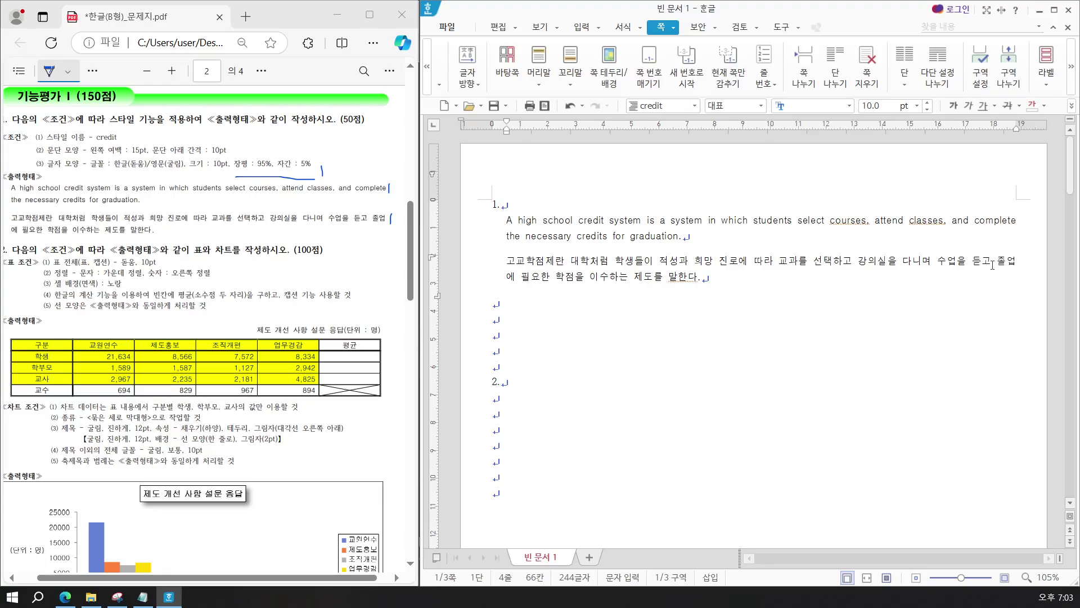
# Underline the (50점) score of question 1 in the exam PDF with the drawing pen
pyautogui.click(606, 288)
pyautogui.click(341, 131)
pyautogui.moveTo(341, 131); pyautogui.dragTo(363, 127)
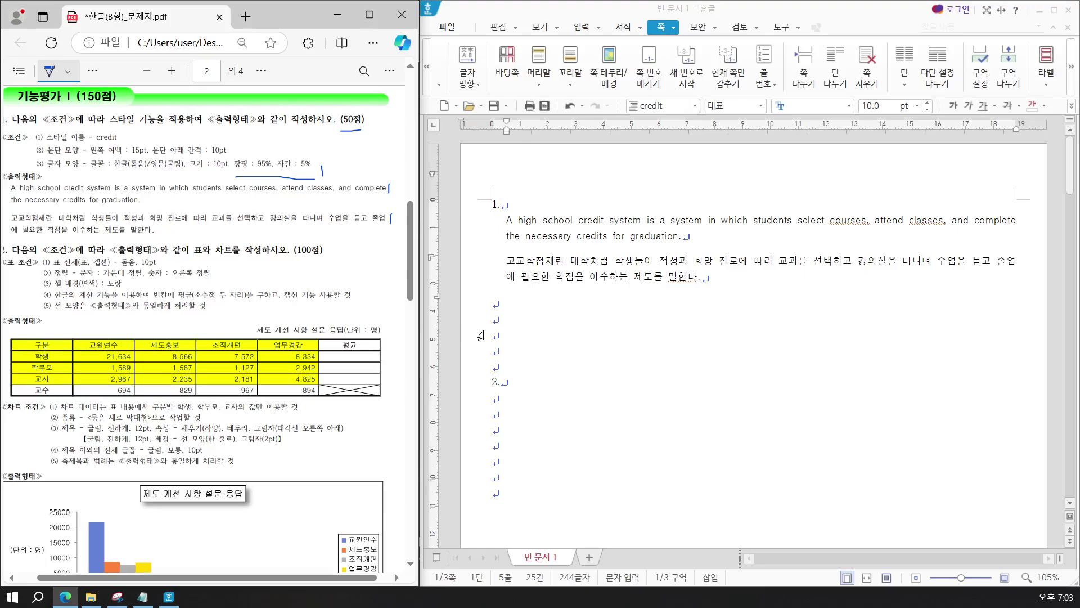
# Bring question 2 into view in both documents and underline "표와 차트를" in its heading in the exam PDF
pyautogui.click(501, 401)
pyautogui.scroll(-1, 506, 375)
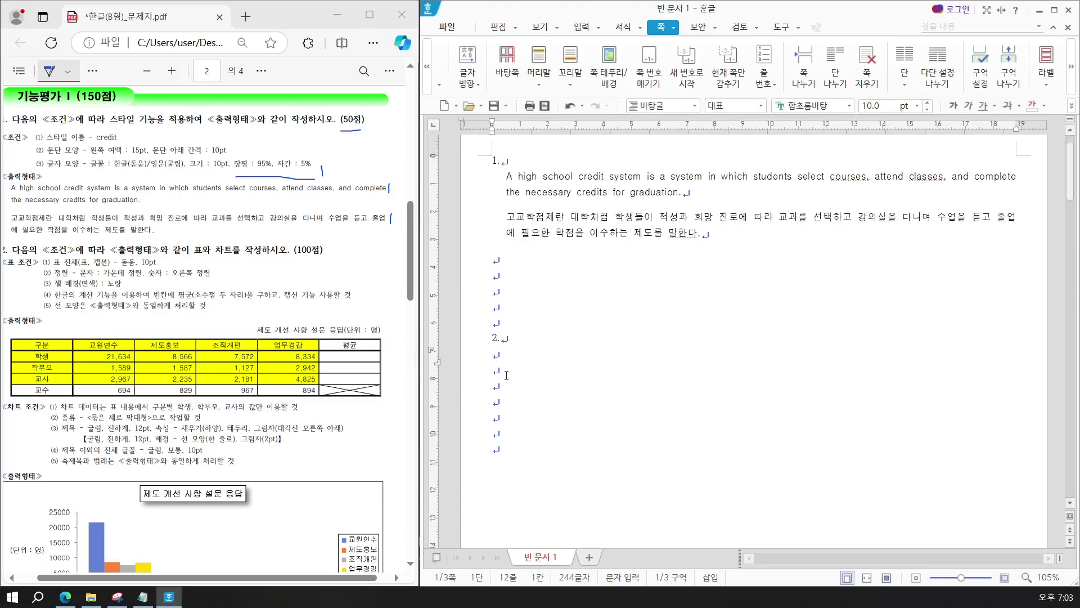
pyautogui.scroll(-3, 507, 372)
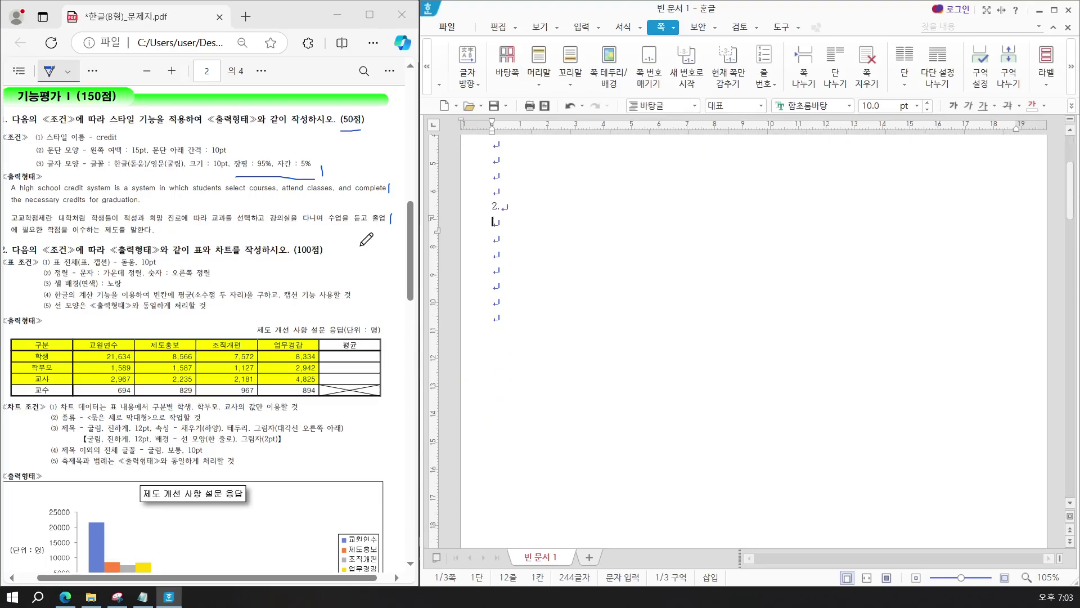
pyautogui.moveTo(412, 240); pyautogui.dragTo(411, 254)
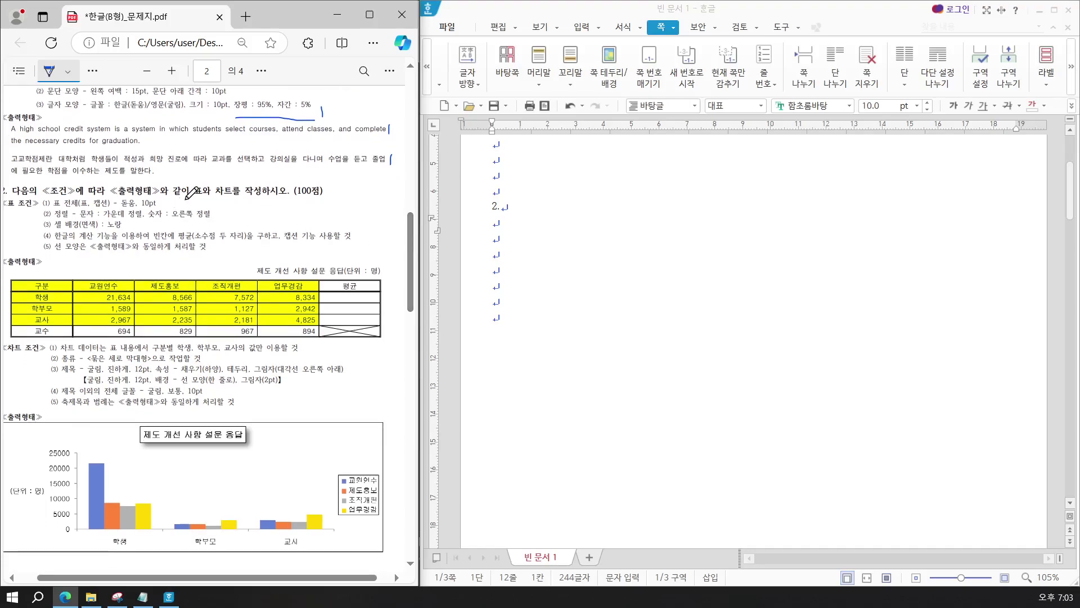
pyautogui.moveTo(186, 199); pyautogui.dragTo(235, 201)
# Insert a table with 5 rows and 6 columns, treated as a character, on the line below "2."
pyautogui.click(504, 223)
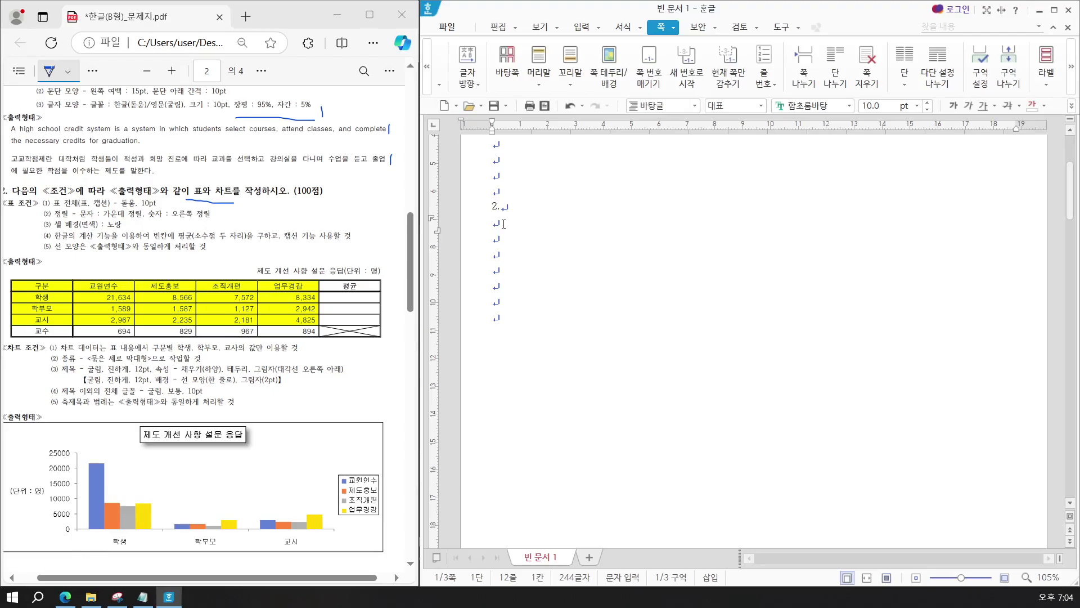
pyautogui.click(577, 31)
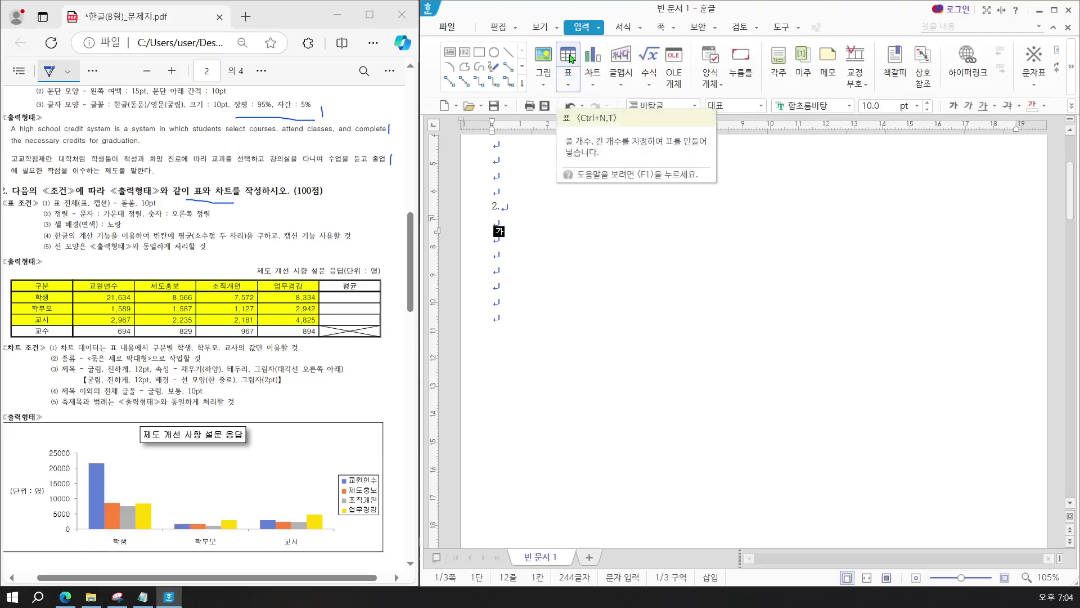
pyautogui.click(570, 56)
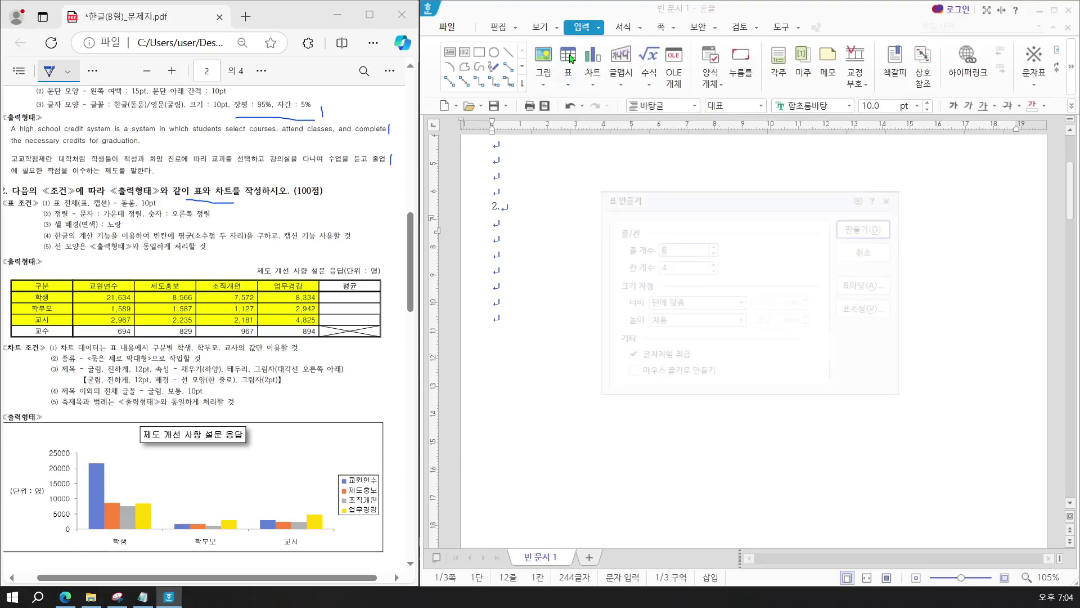
pyautogui.click(711, 252)
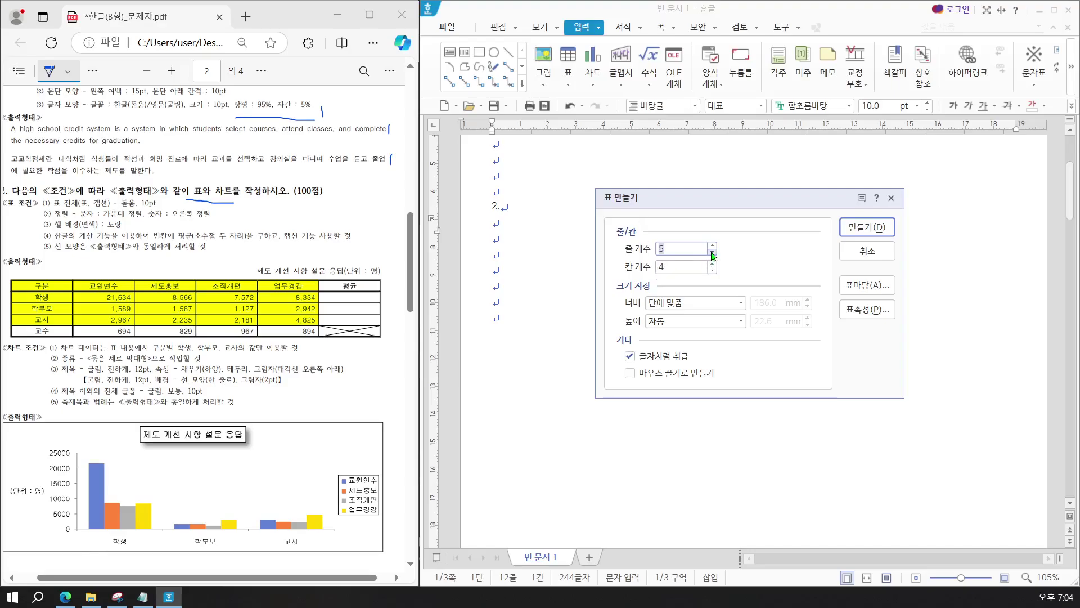
pyautogui.click(712, 264)
pyautogui.click(711, 264)
pyautogui.click(682, 360)
pyautogui.click(682, 361)
pyautogui.click(862, 228)
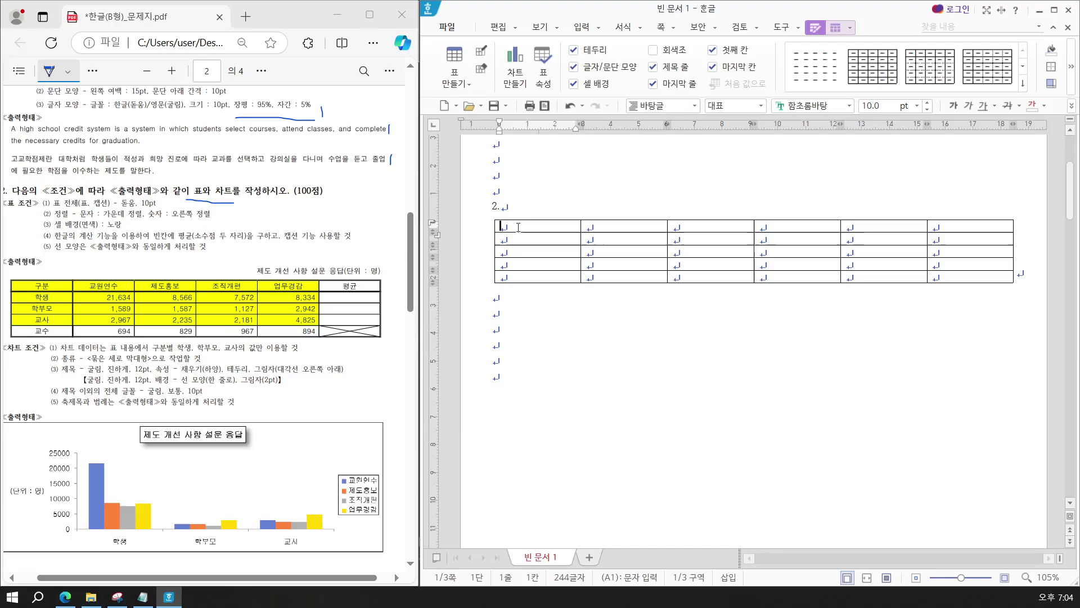
# Fill the table's first column from top to bottom with 구분, 학생, 학부모, 교사 and 교수
pyautogui.write('구분')
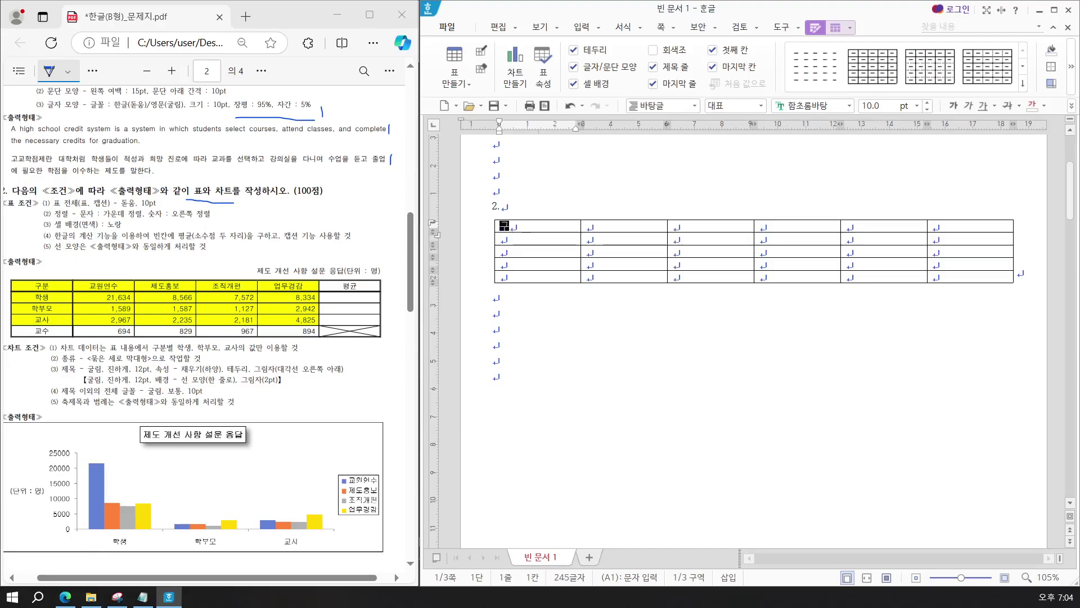
pyautogui.press('Down')
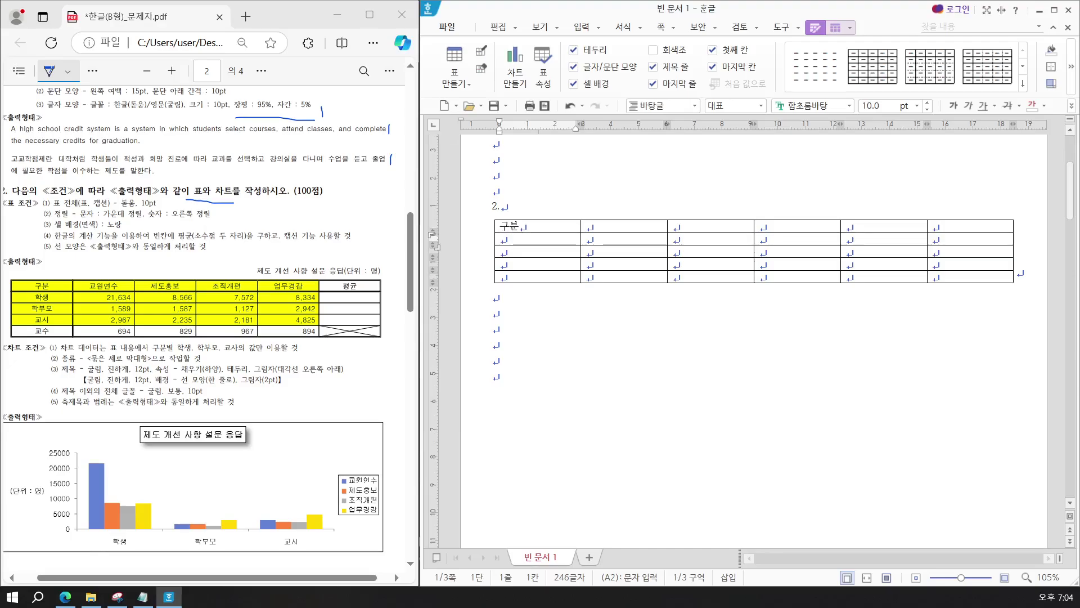
pyautogui.write('학생')
pyautogui.press('Down')
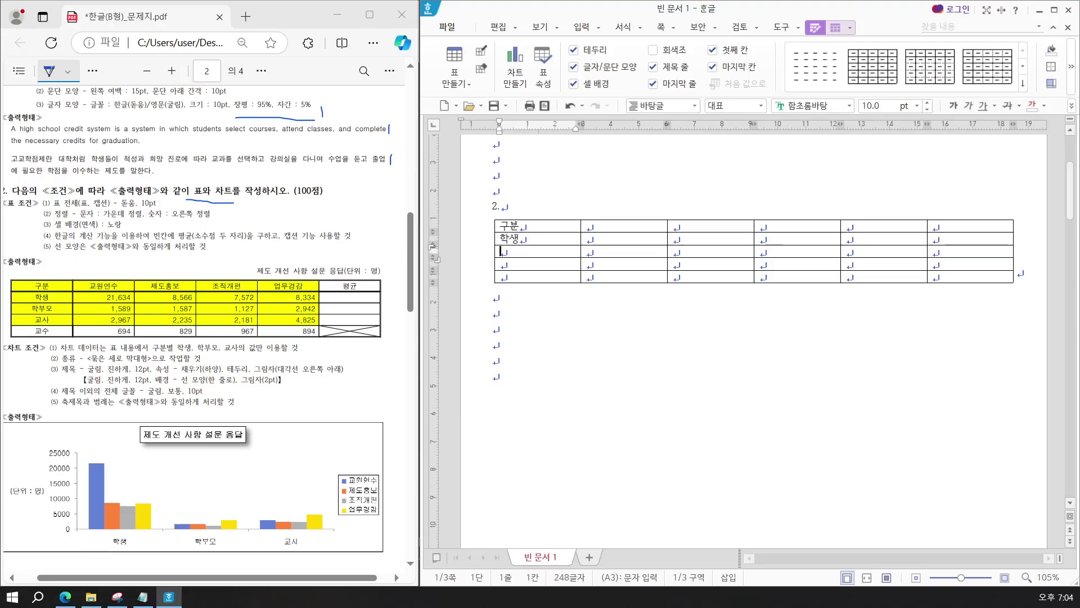
pyautogui.write('학부모')
pyautogui.press('Down')
pyautogui.write('교사')
pyautogui.press('Down')
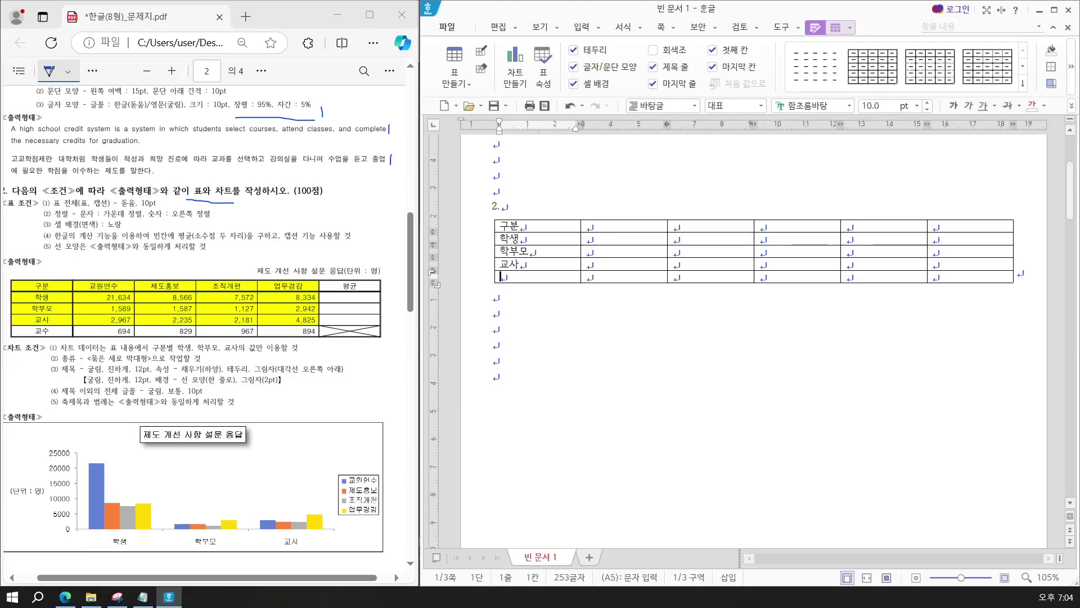
pyautogui.write('교수')
# Fill the second column with the header 교원연수 and the values 21634, 1589, 2967 and 694 from top to bottom
pyautogui.press('Tab')
pyautogui.write('694')
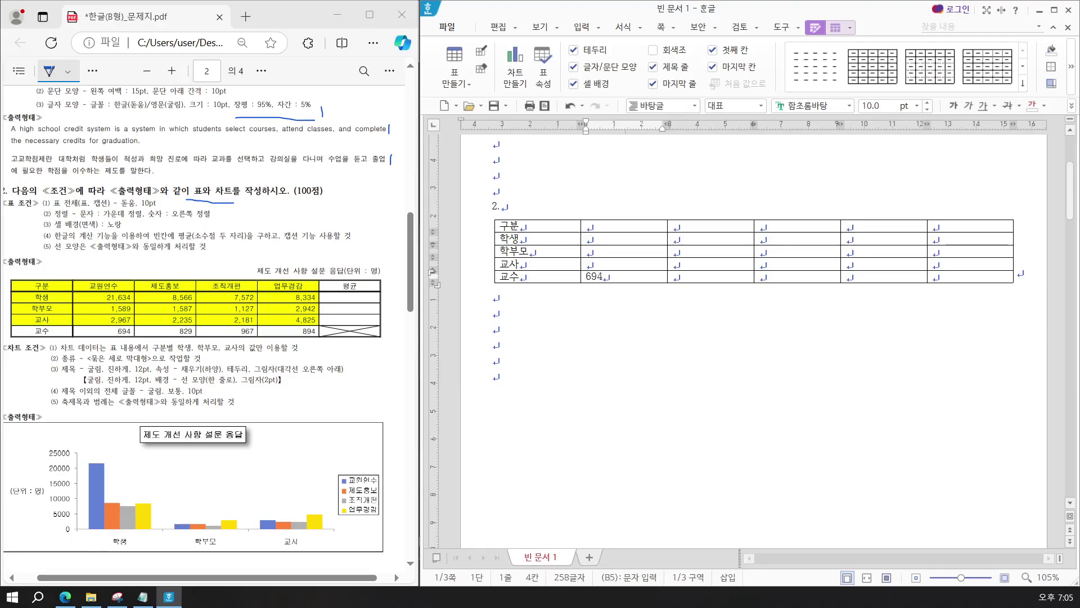
pyautogui.press('Up')
pyautogui.write('296')
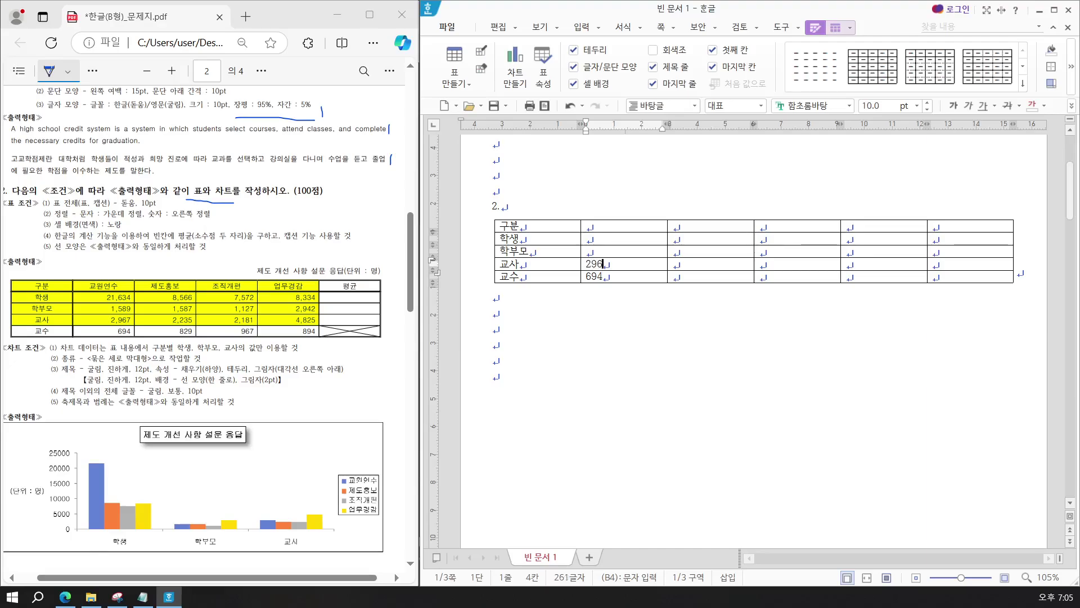
pyautogui.write('7')
pyautogui.press('Up')
pyautogui.write('1589')
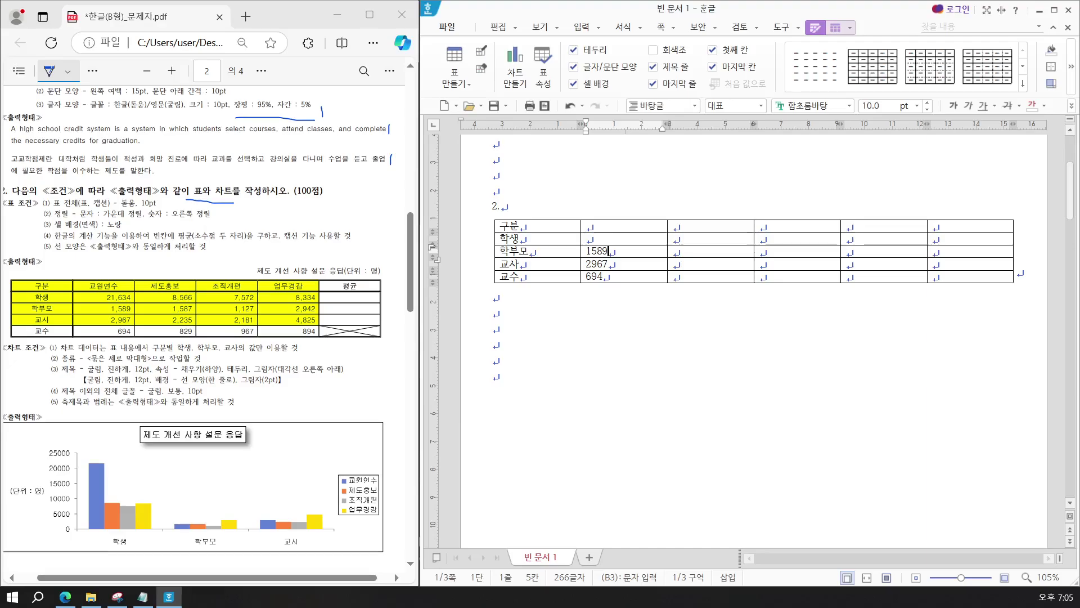
pyautogui.press('Up')
pyautogui.write('21634')
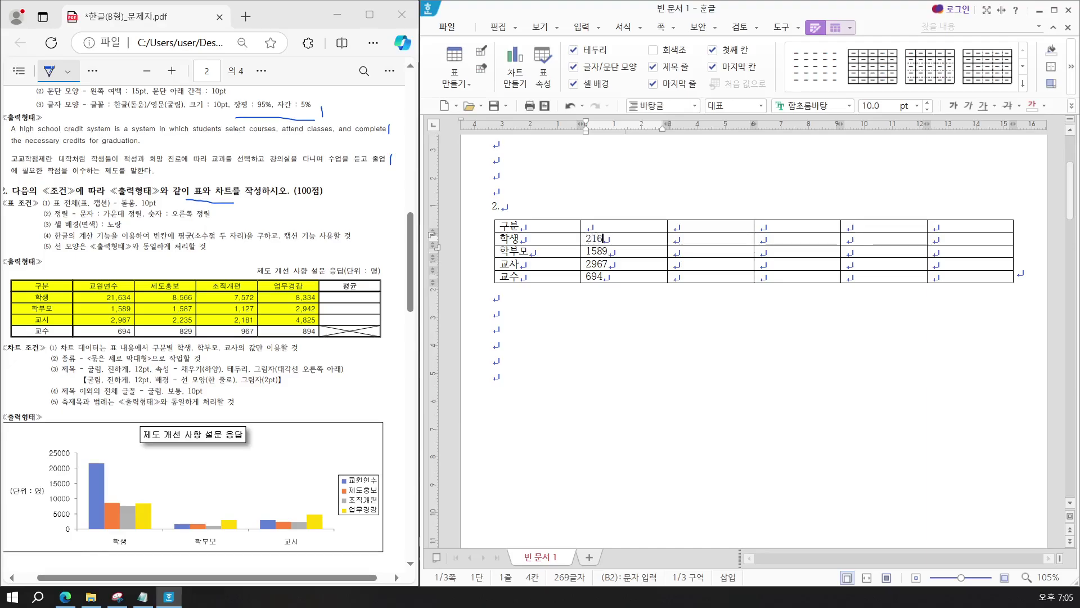
pyautogui.press('Up')
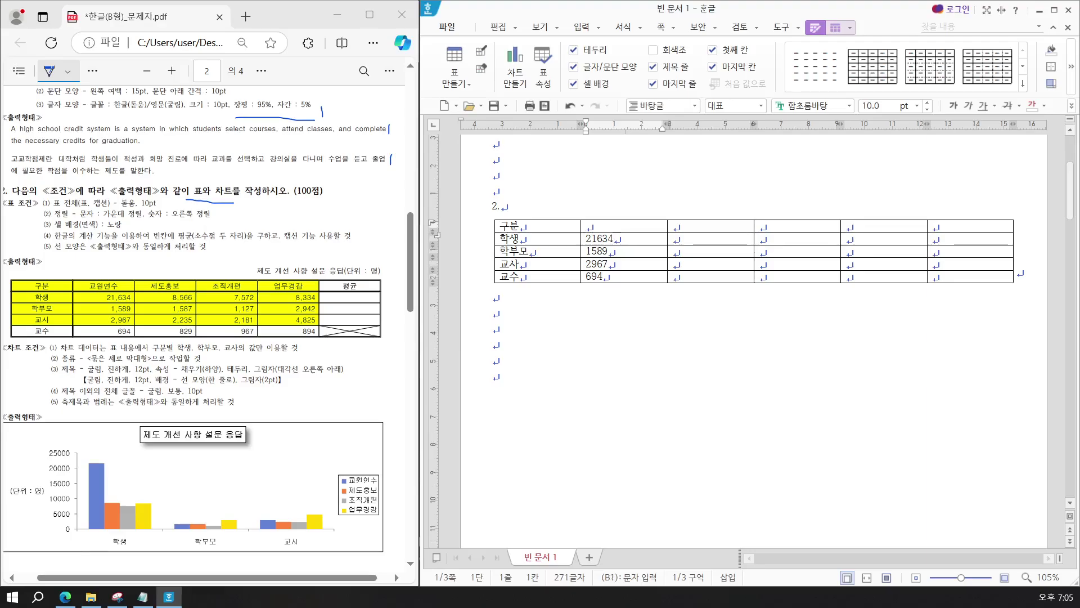
pyautogui.write('교원')
pyautogui.press('BackSpace')
pyautogui.press('BackSpace')
pyautogui.write('원연수')
# Enter 제도홍보 as the third column's header and place the cursor in the 학생 row beneath it
pyautogui.press('Tab')
pyautogui.write('제도홍')
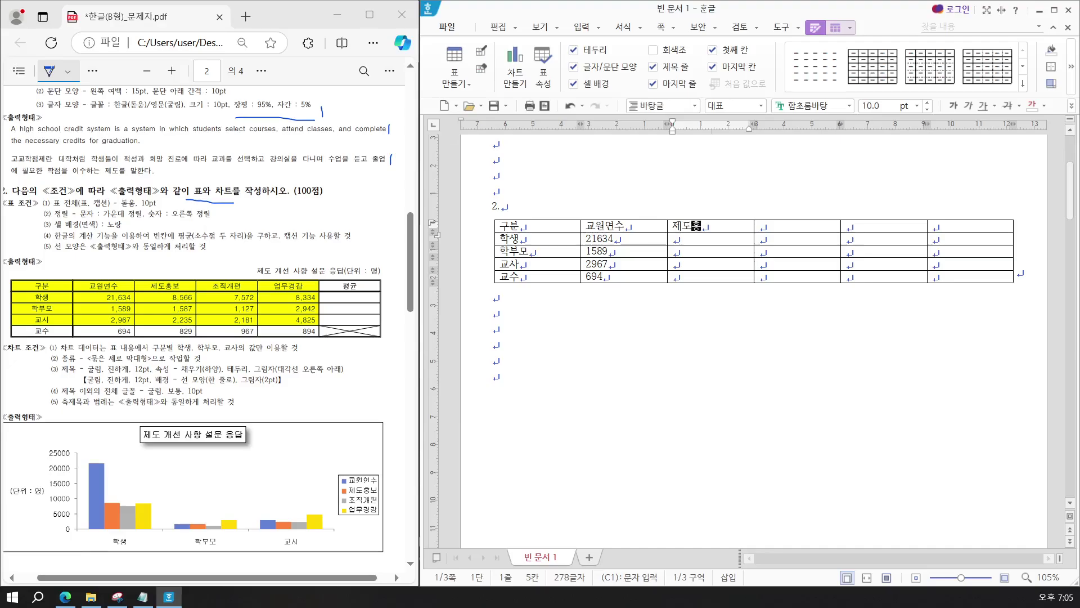
pyautogui.write('보')
pyautogui.click(673, 239)
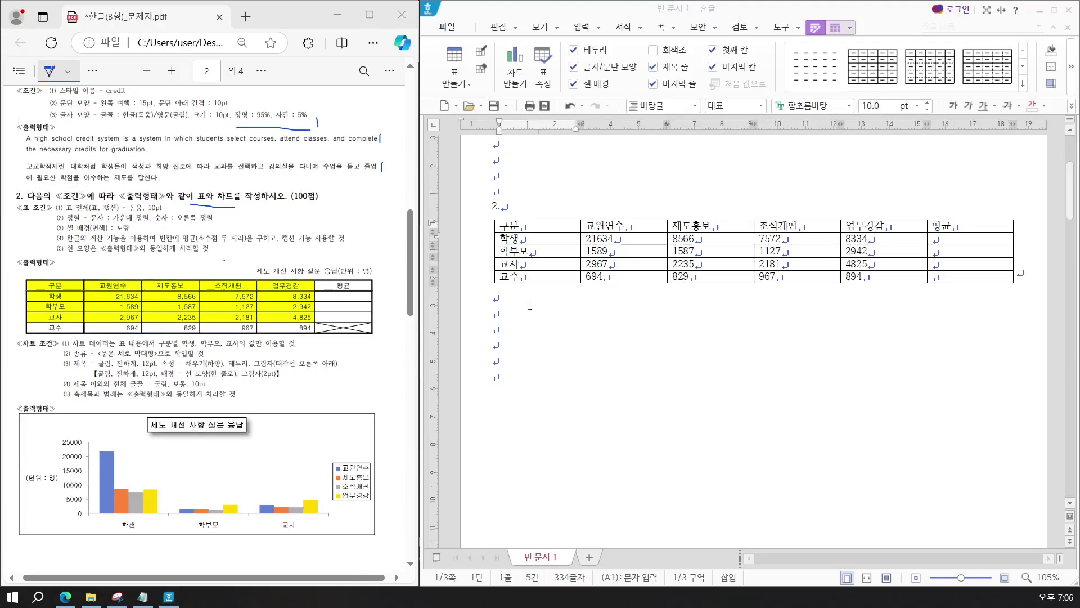
# Place the cursor in the table's 구분 cell and underline 조건 in question 2's heading in the exam PDF
pyautogui.click(541, 226)
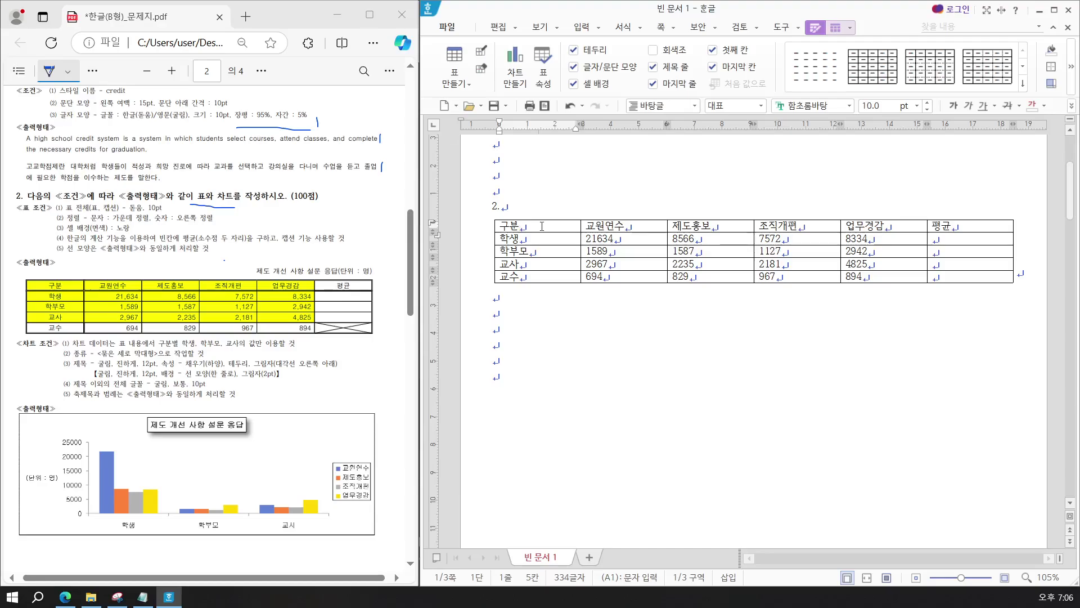
pyautogui.press('Hangul')
pyautogui.click(75, 201)
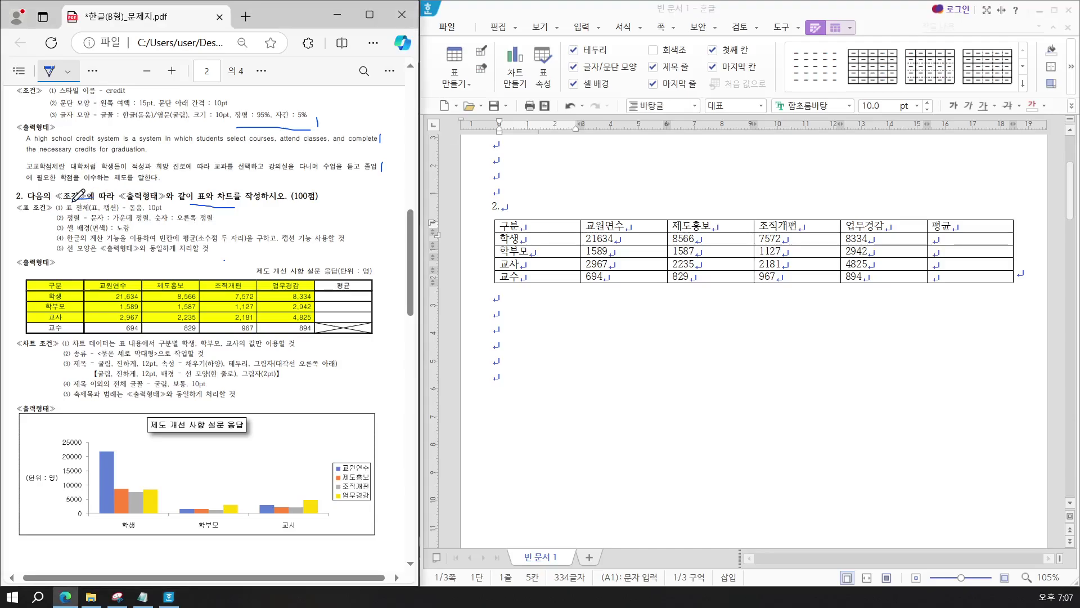
# Handwrite the notes F5, C, L and C+S+A with underlines beside question 2's table conditions in the exam PDF
pyautogui.moveTo(74, 200)
pyautogui.mouseDown()
pyautogui.moveTo(107, 200)
pyautogui.moveTo(103, 212)
pyautogui.moveTo(111, 198)
pyautogui.mouseUp()
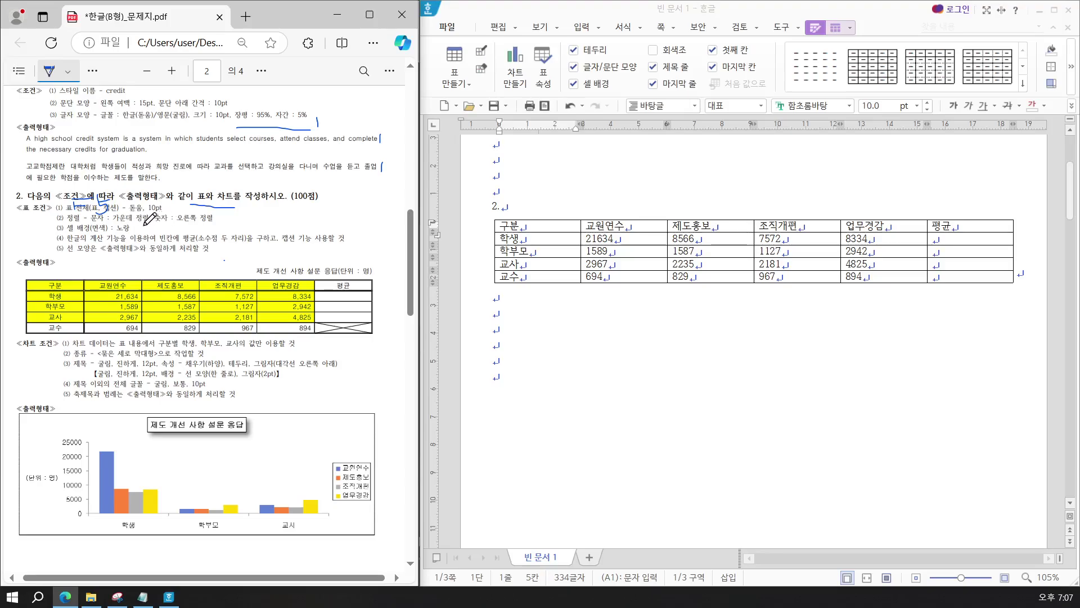
pyautogui.moveTo(144, 224); pyautogui.dragTo(247, 226)
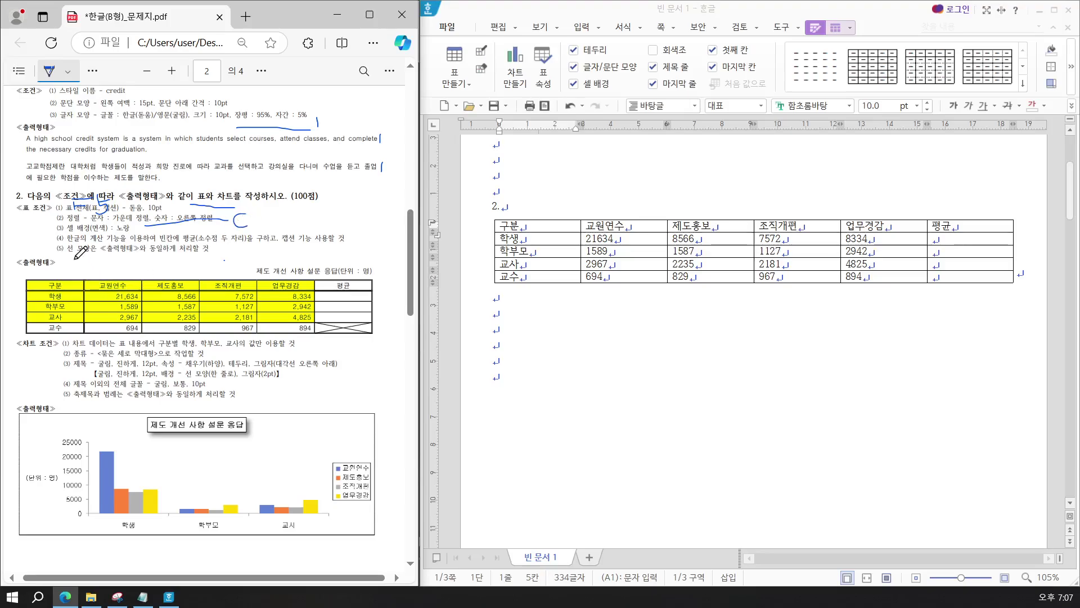
pyautogui.moveTo(71, 257); pyautogui.dragTo(99, 268)
pyautogui.moveTo(183, 241); pyautogui.dragTo(199, 239)
pyautogui.moveTo(233, 248); pyautogui.dragTo(234, 258)
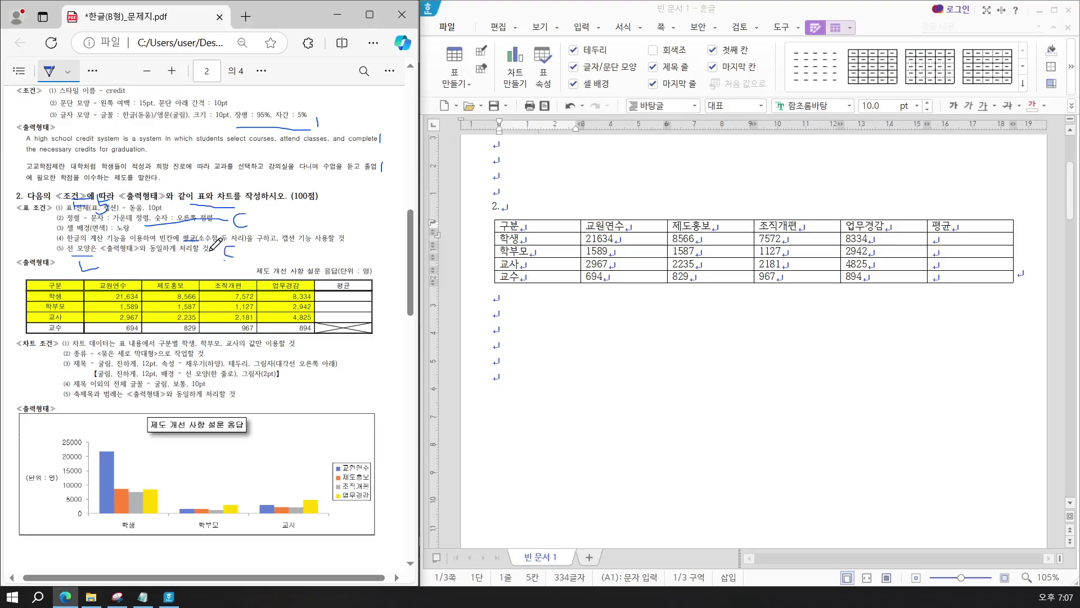
pyautogui.moveTo(239, 251)
pyautogui.mouseDown()
pyautogui.moveTo(263, 261)
pyautogui.moveTo(254, 267)
pyautogui.moveTo(304, 253)
pyautogui.mouseUp()
# Set the font of all cells in question 2's table to 돋움 and centre their text
pyautogui.moveTo(514, 225); pyautogui.dragTo(970, 275)
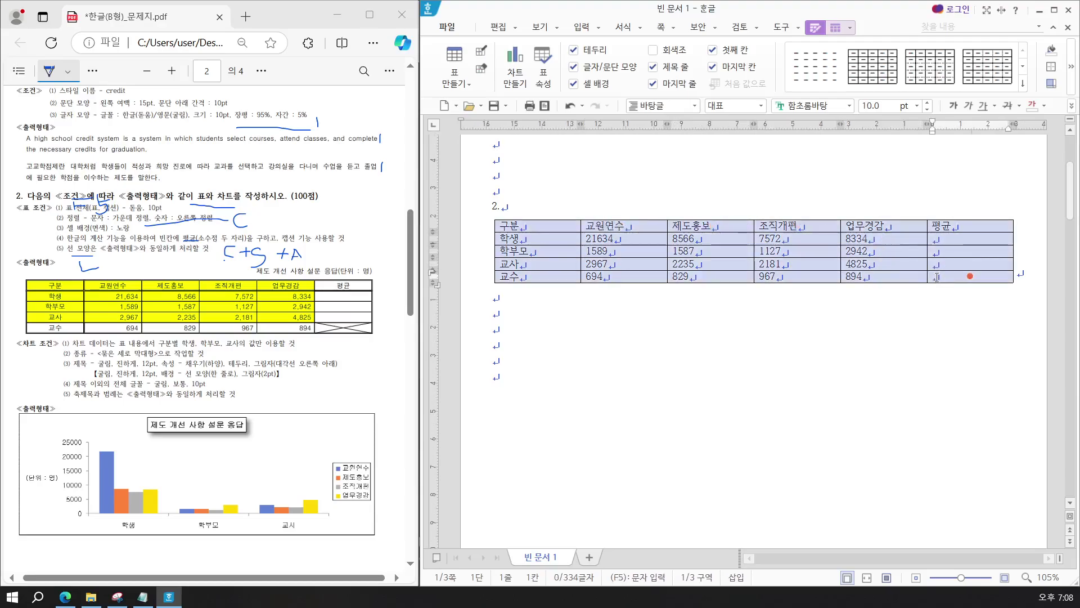
pyautogui.click(525, 332)
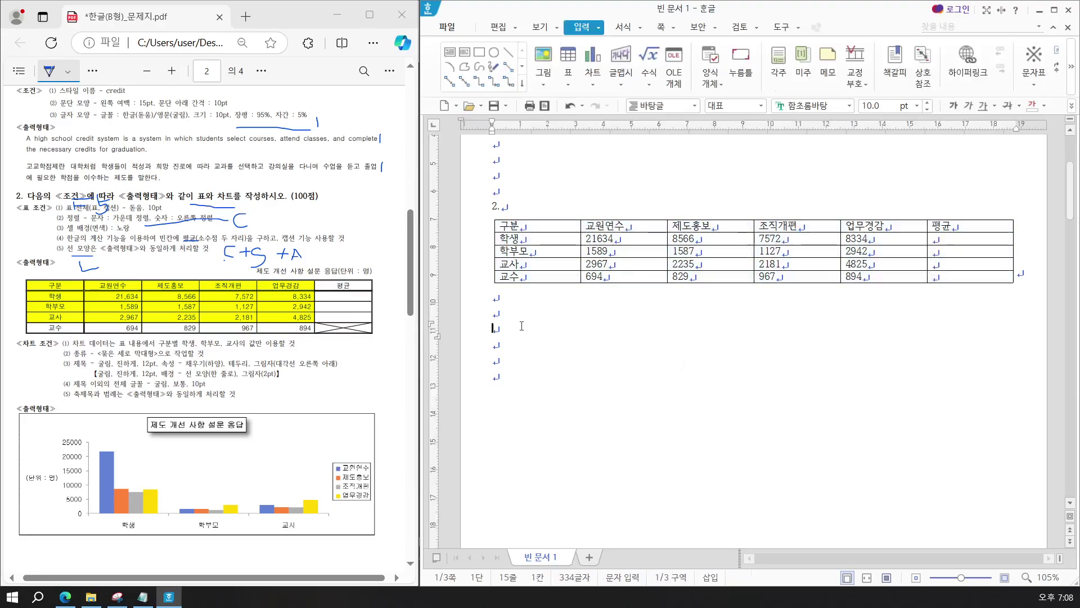
pyautogui.click(534, 226)
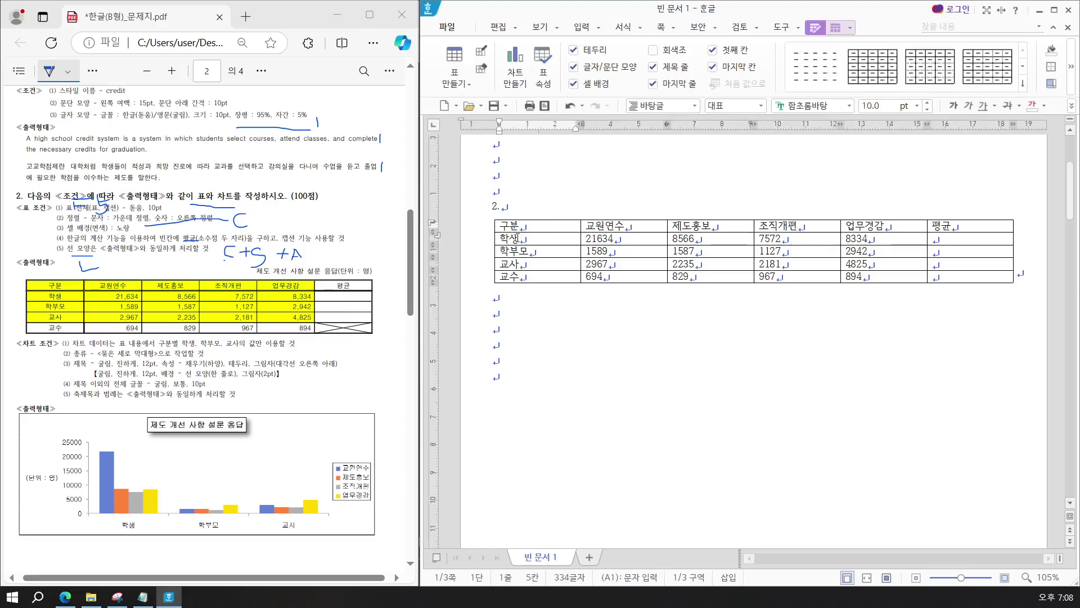
pyautogui.press('F5')
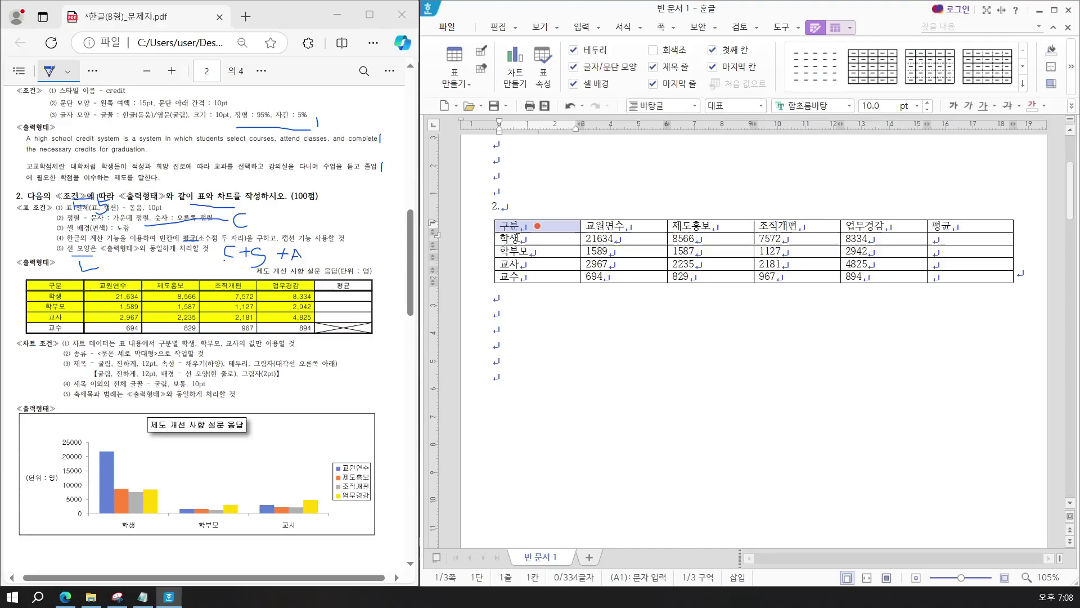
pyautogui.keyDown('shift'); pyautogui.click(969, 276); pyautogui.keyUp('shift')
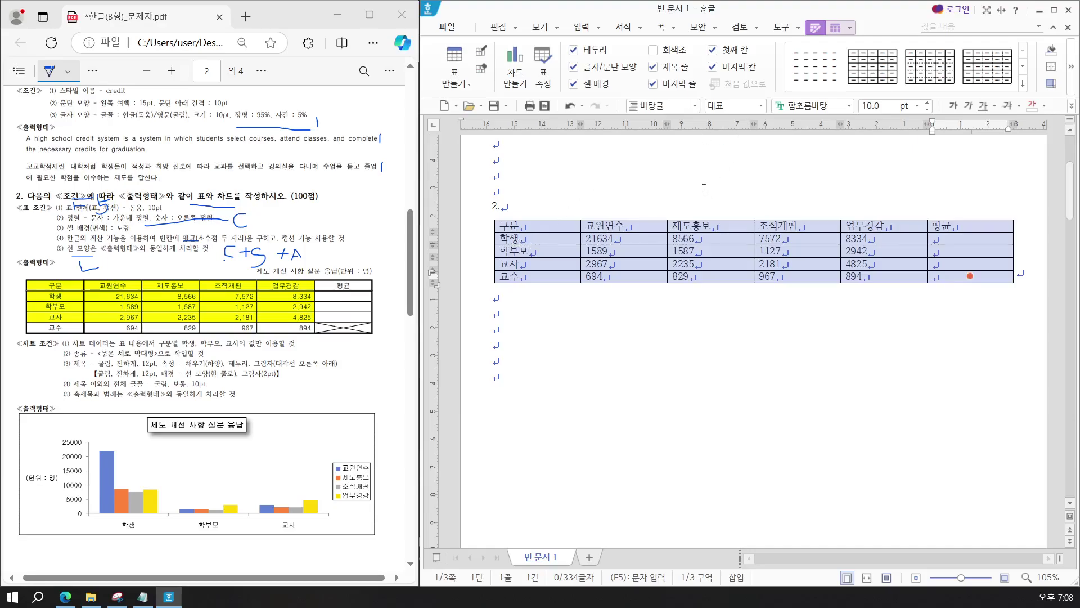
pyautogui.click(794, 106)
pyautogui.write('돋')
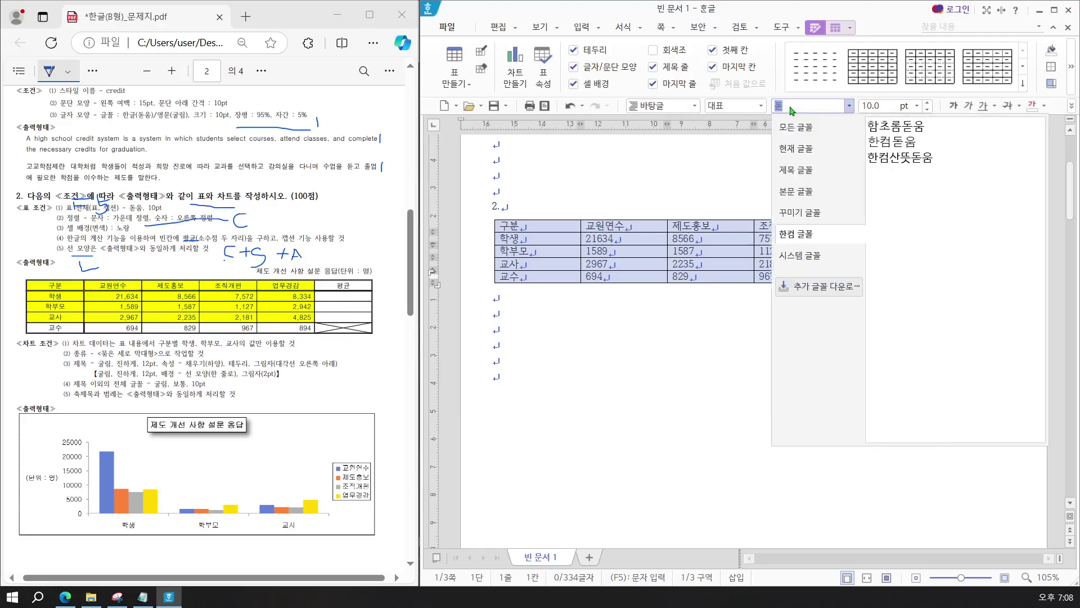
pyautogui.click(795, 128)
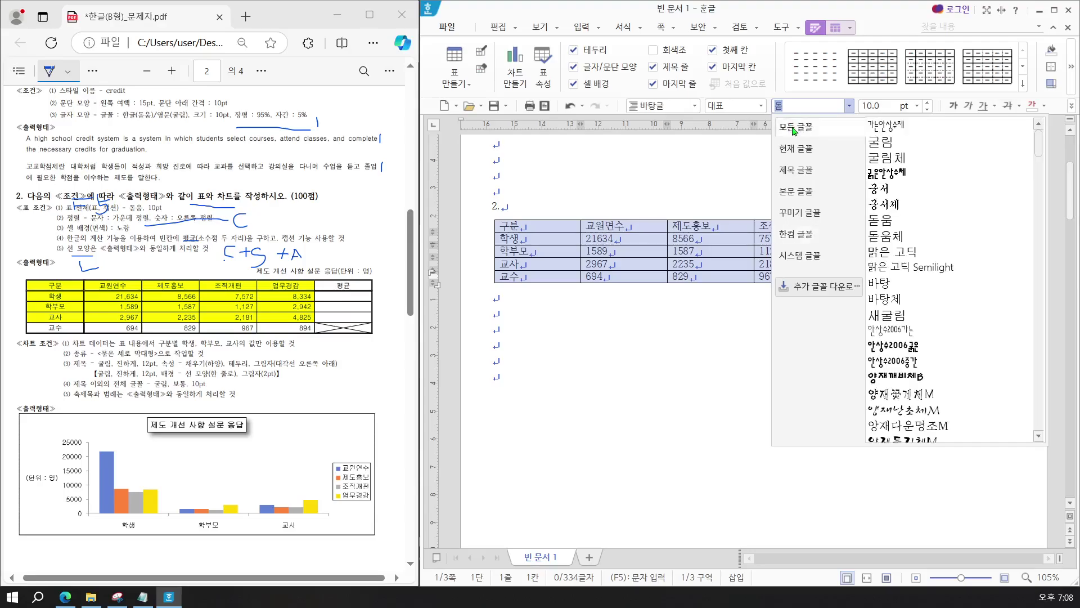
pyautogui.click(805, 105)
pyautogui.press('BackSpace')
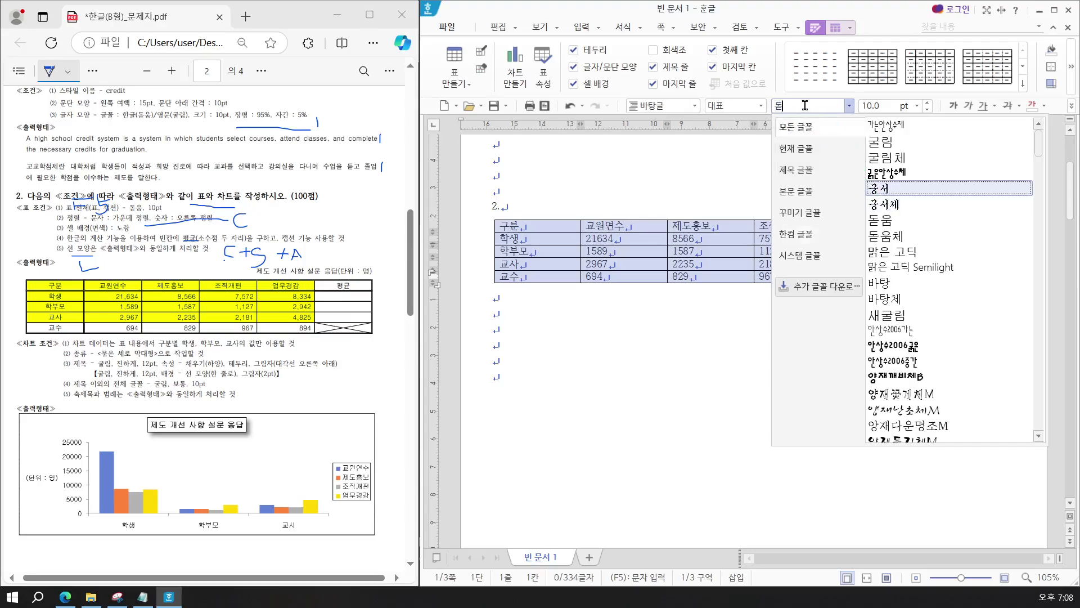
pyautogui.write('돋')
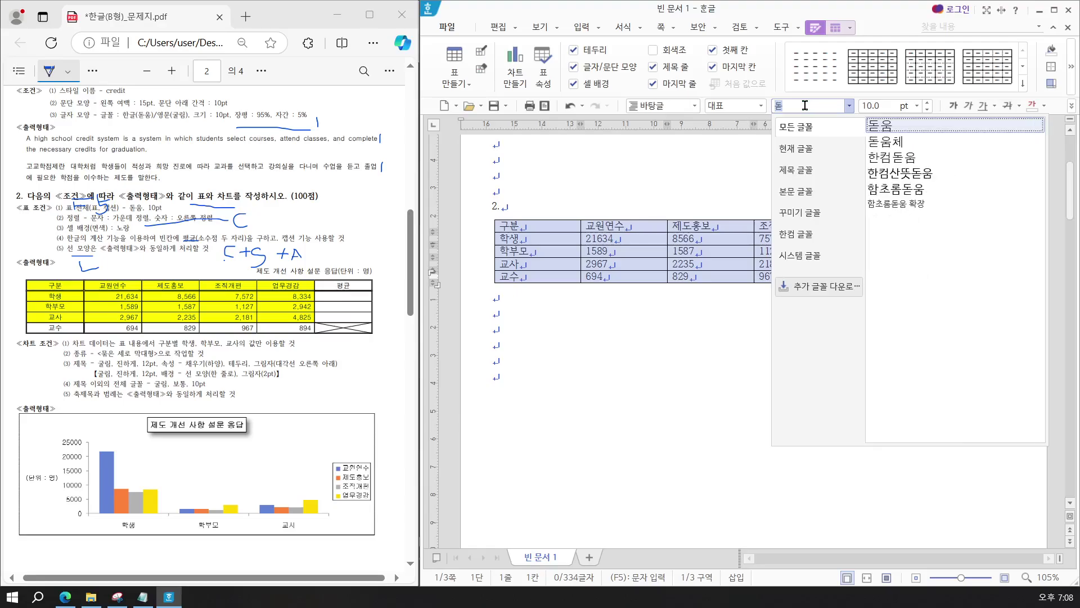
pyautogui.press('Return')
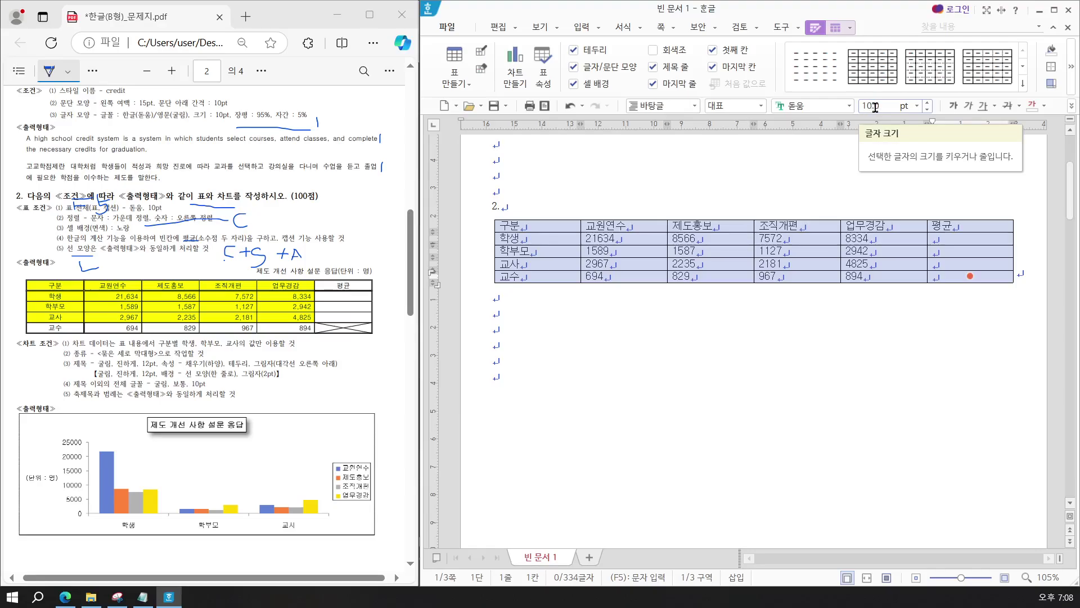
pyautogui.click(1071, 108)
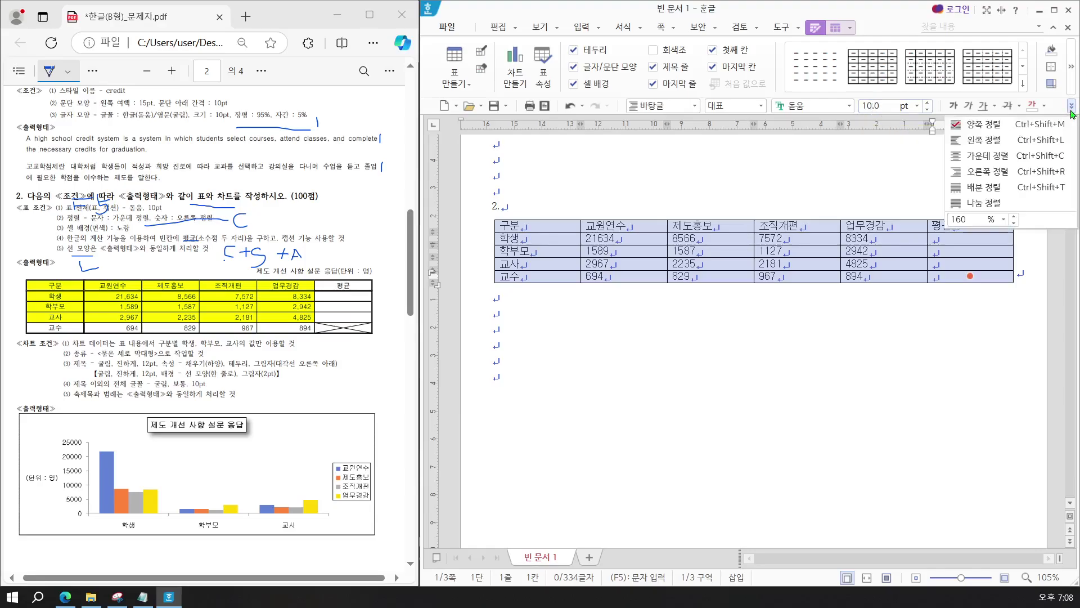
pyautogui.click(984, 156)
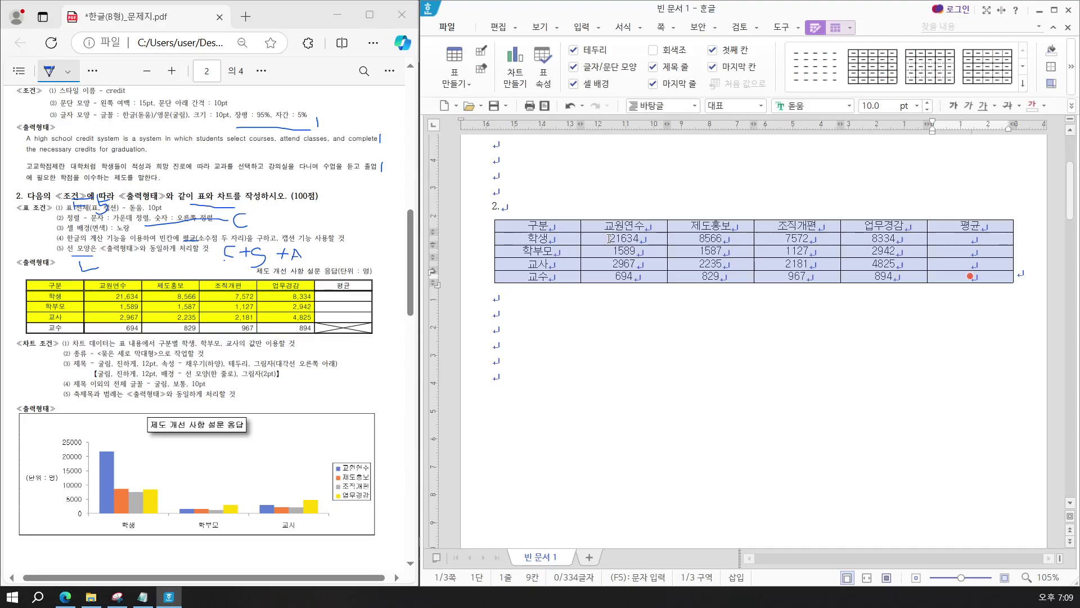
# Right-align all cells from 교원연수 to 평균 below the header row, and add two check marks at the PDF's table conditions
pyautogui.moveTo(610, 239); pyautogui.dragTo(943, 276)
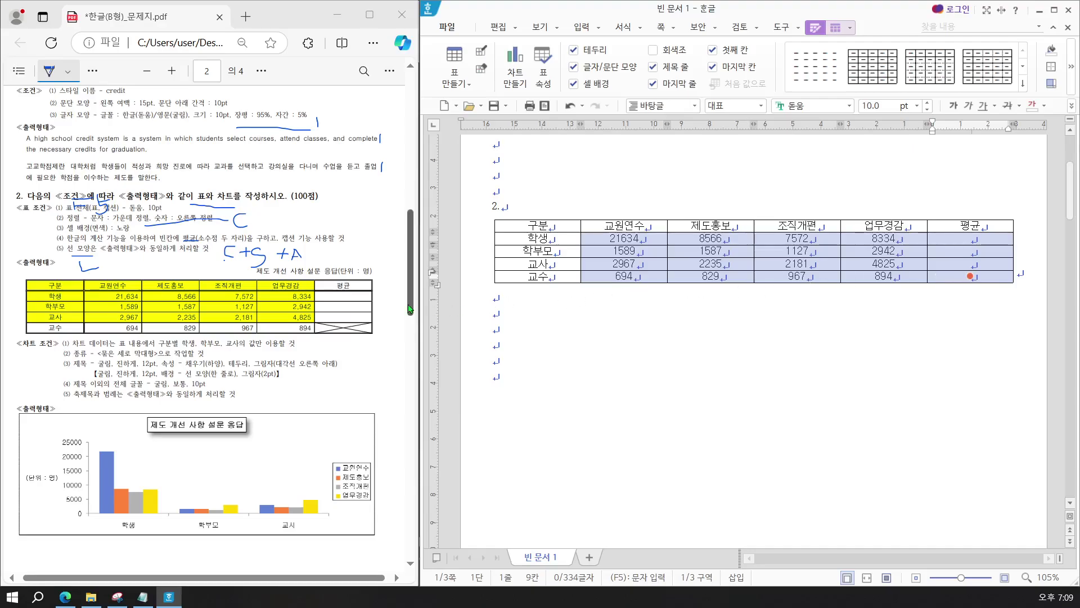
pyautogui.click(194, 209)
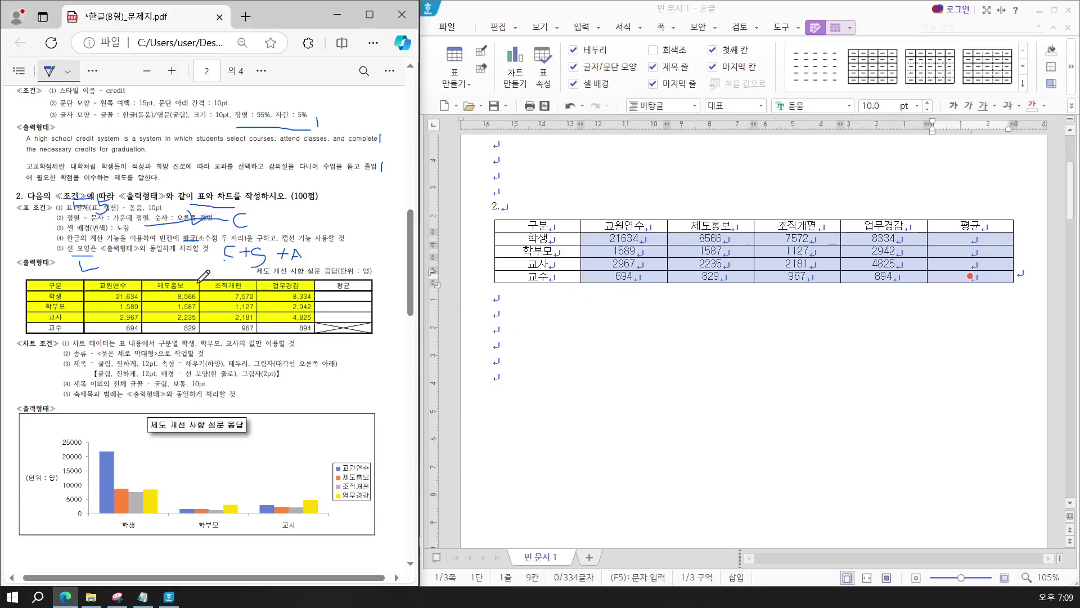
pyautogui.moveTo(189, 231)
pyautogui.mouseDown()
pyautogui.moveTo(187, 240)
pyautogui.moveTo(204, 224)
pyautogui.mouseUp()
pyautogui.click(1071, 105)
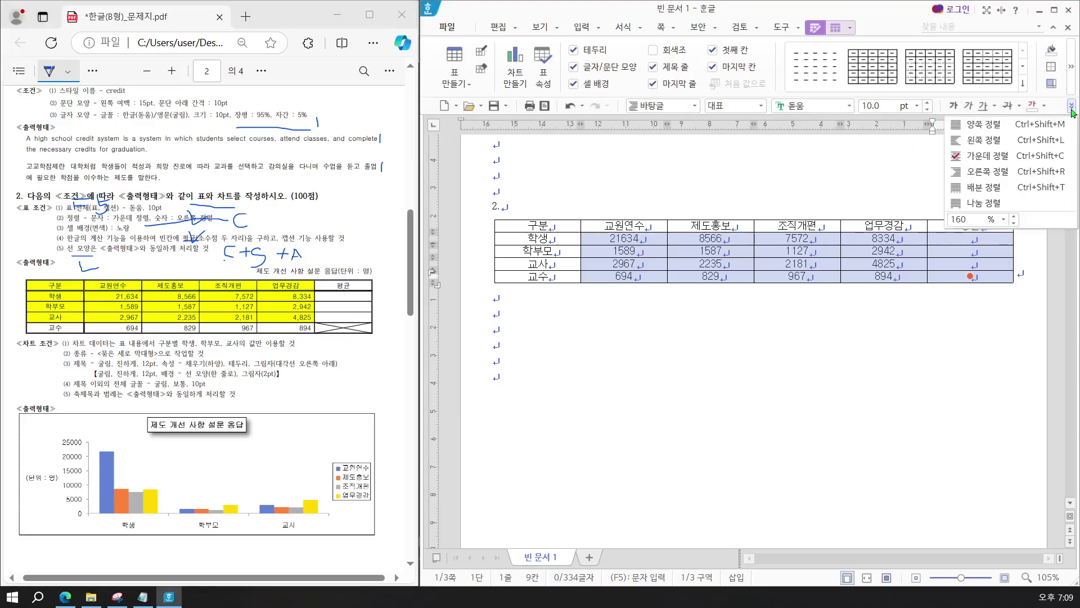
pyautogui.click(999, 175)
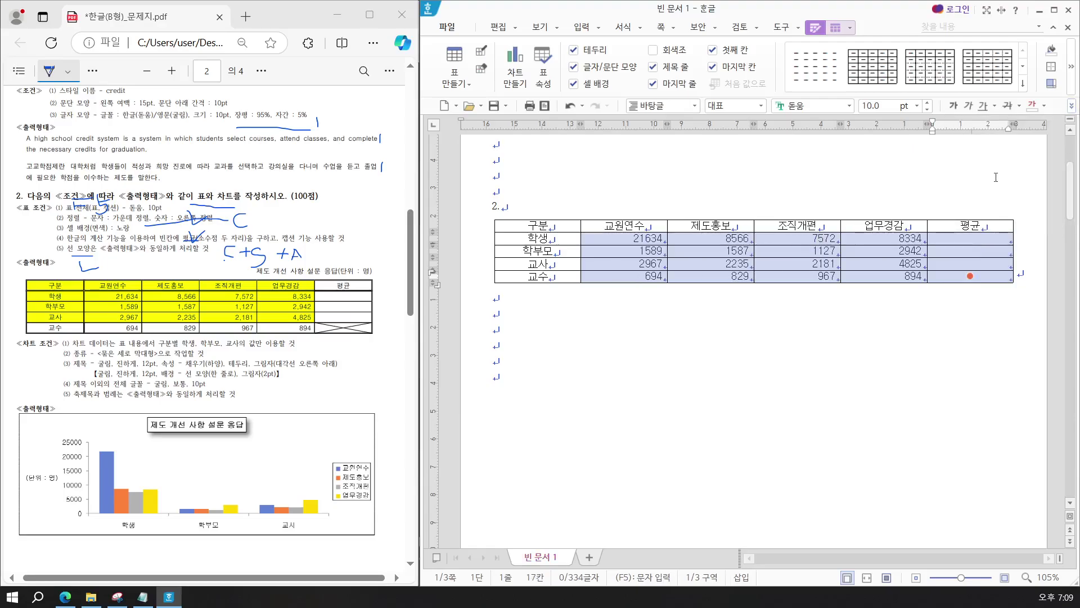
# Add thousands separators to the numbers in the 학생 to 교수 rows
pyautogui.rightClick(951, 262)
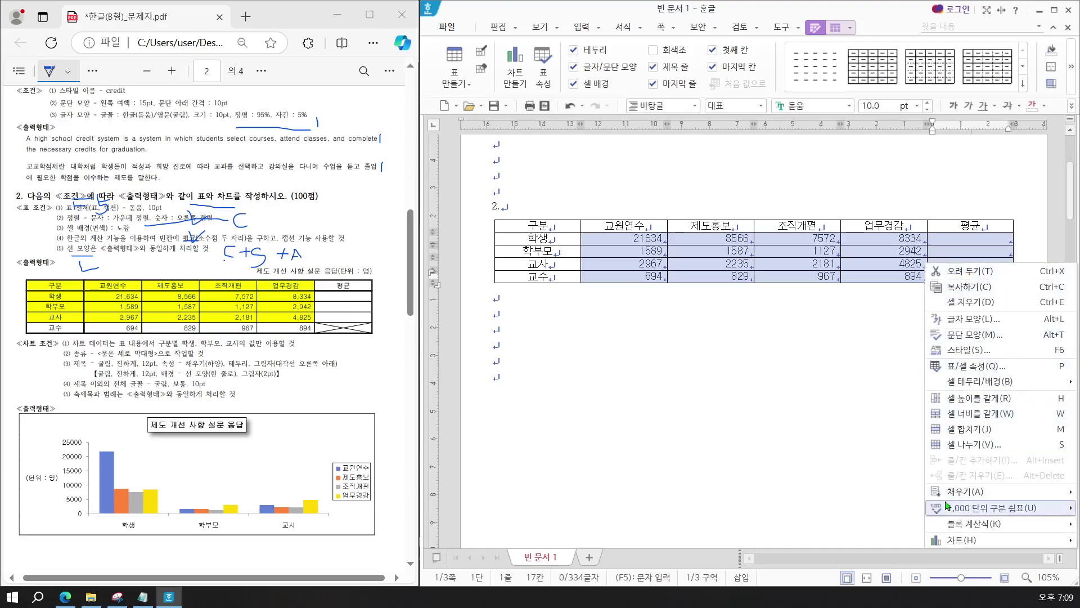
pyautogui.moveTo(954, 512)
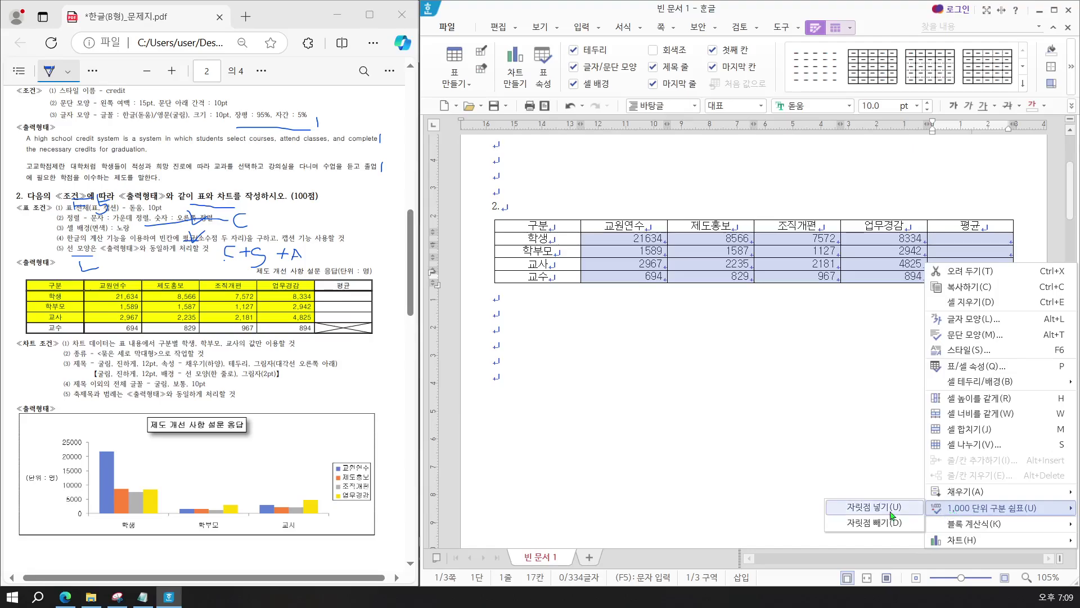
pyautogui.click(871, 509)
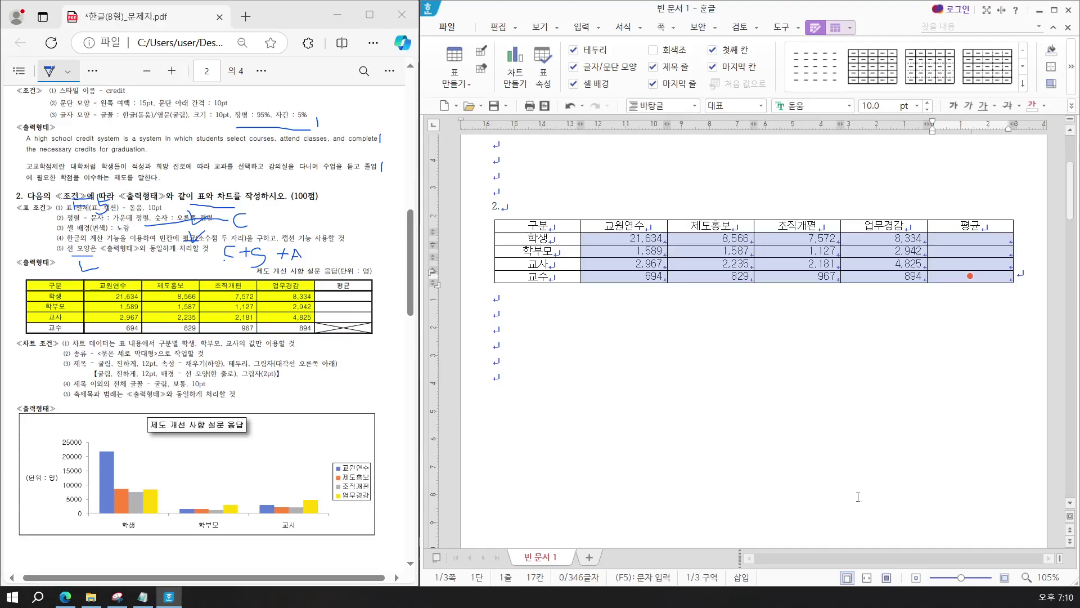
# Fill the 평균 cells of the 학생, 학부모 and 교사 rows with the block average, and check-mark the 평균 column in the exam PDF
pyautogui.hotkey('shift', 'Up')
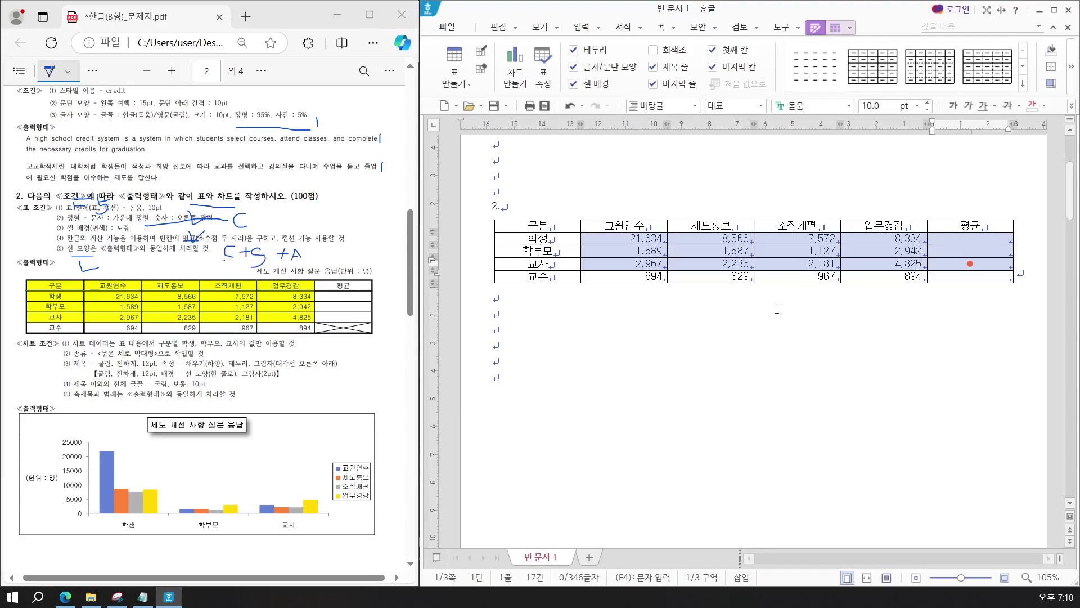
pyautogui.rightClick(947, 261)
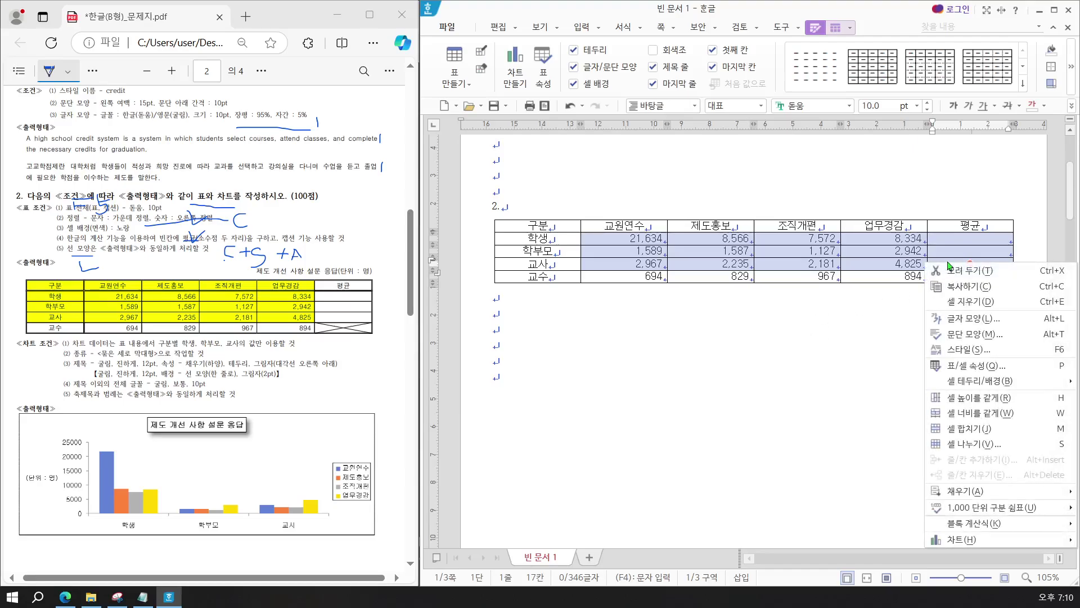
pyautogui.moveTo(958, 529)
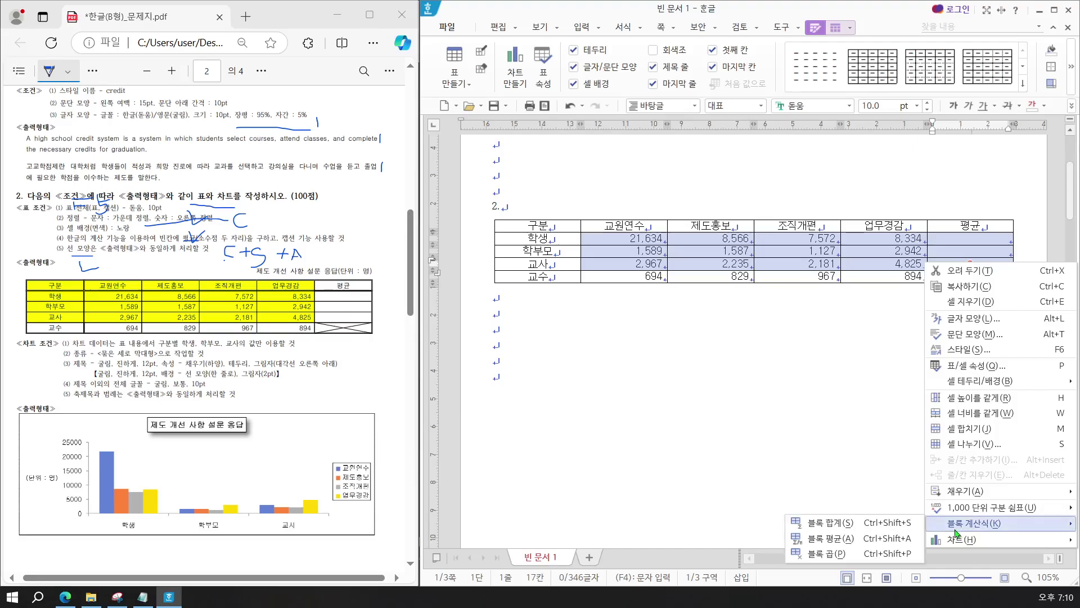
pyautogui.click(814, 541)
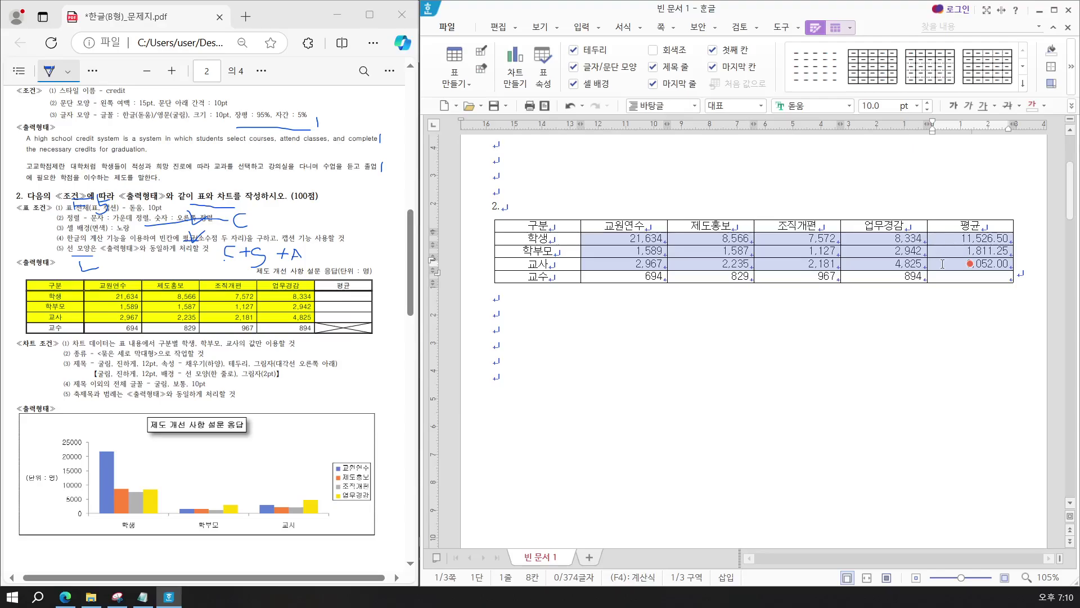
pyautogui.moveTo(340, 294)
pyautogui.mouseDown()
pyautogui.moveTo(350, 315)
pyautogui.moveTo(356, 296)
pyautogui.mouseUp()
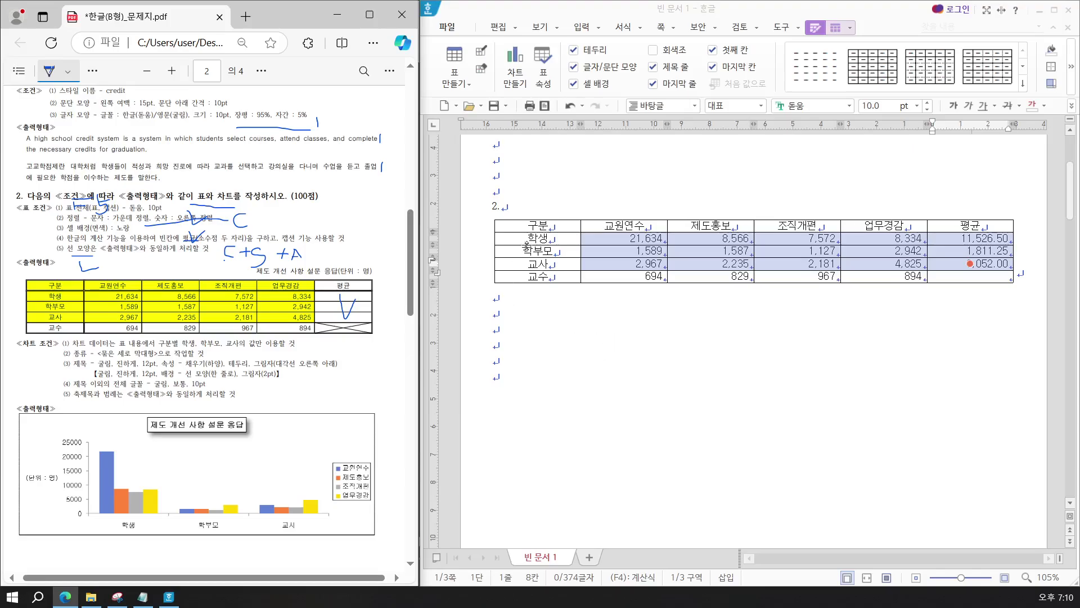
# Fill the cells from 구분 to 업무경감 down through the 교사 row with 노랑, and mark condition (3) in the exam PDF
pyautogui.moveTo(537, 225); pyautogui.dragTo(857, 264)
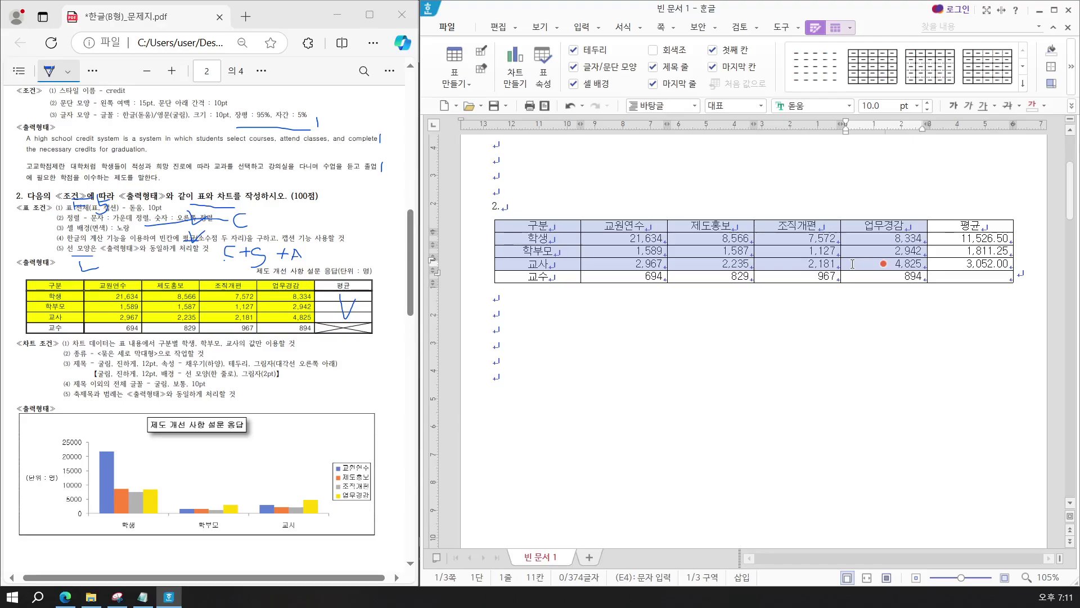
pyautogui.press('c')
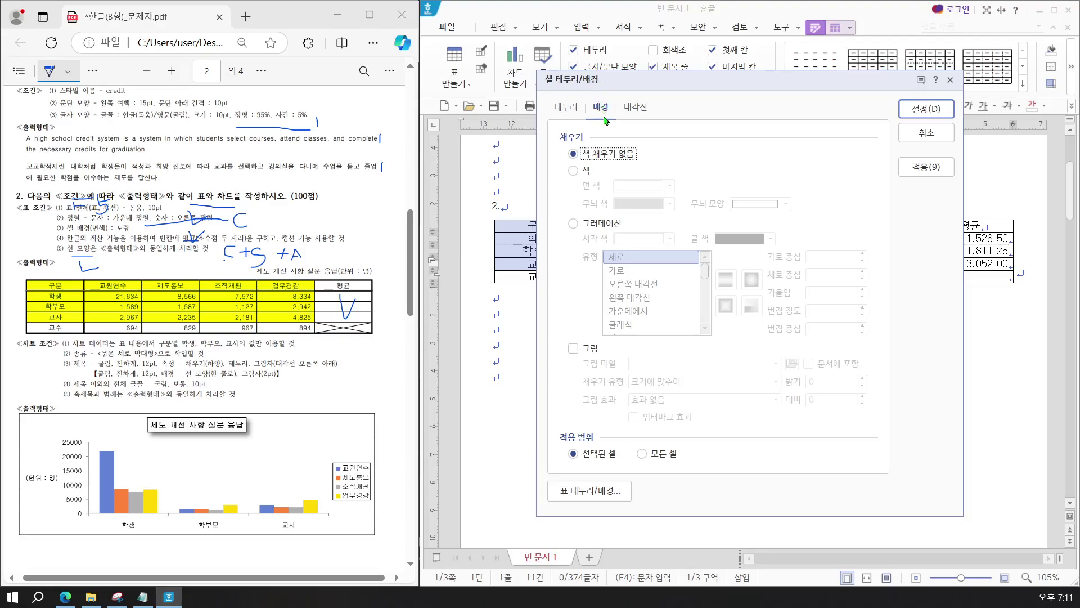
pyautogui.click(573, 171)
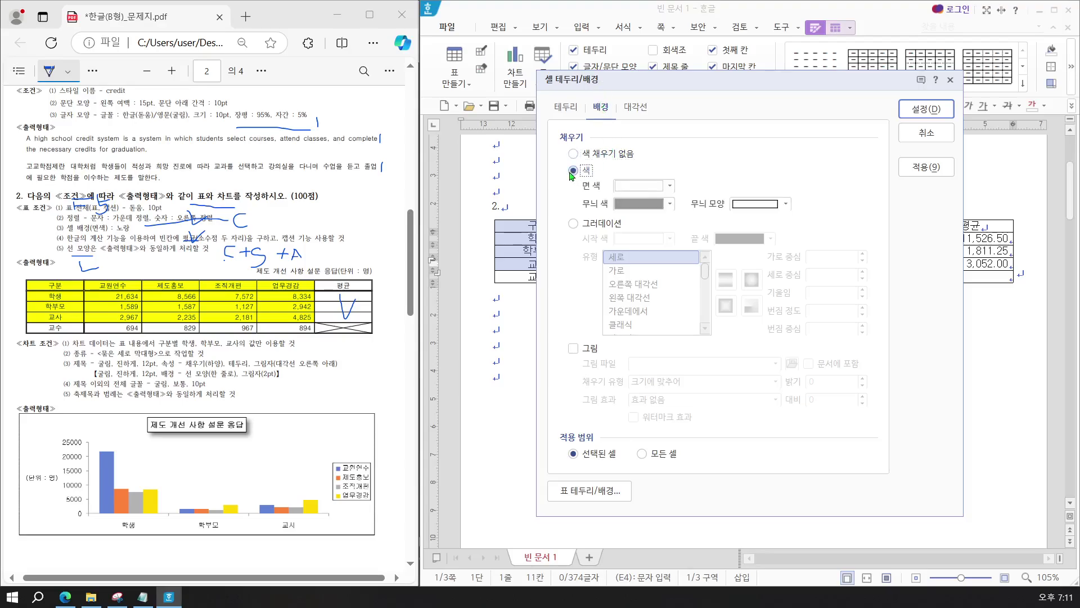
pyautogui.click(96, 231)
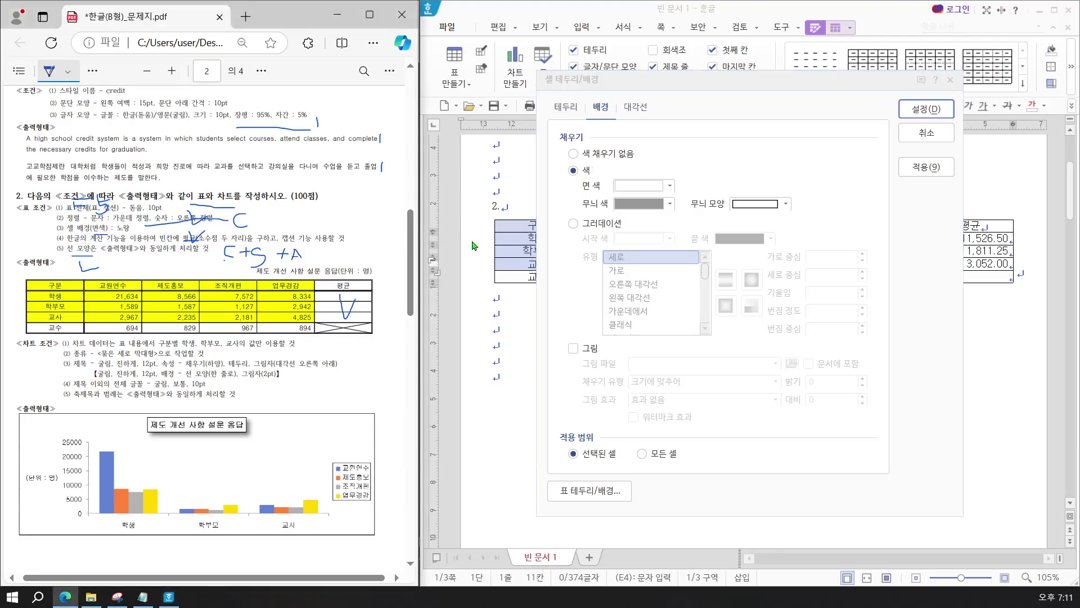
pyautogui.click(668, 186)
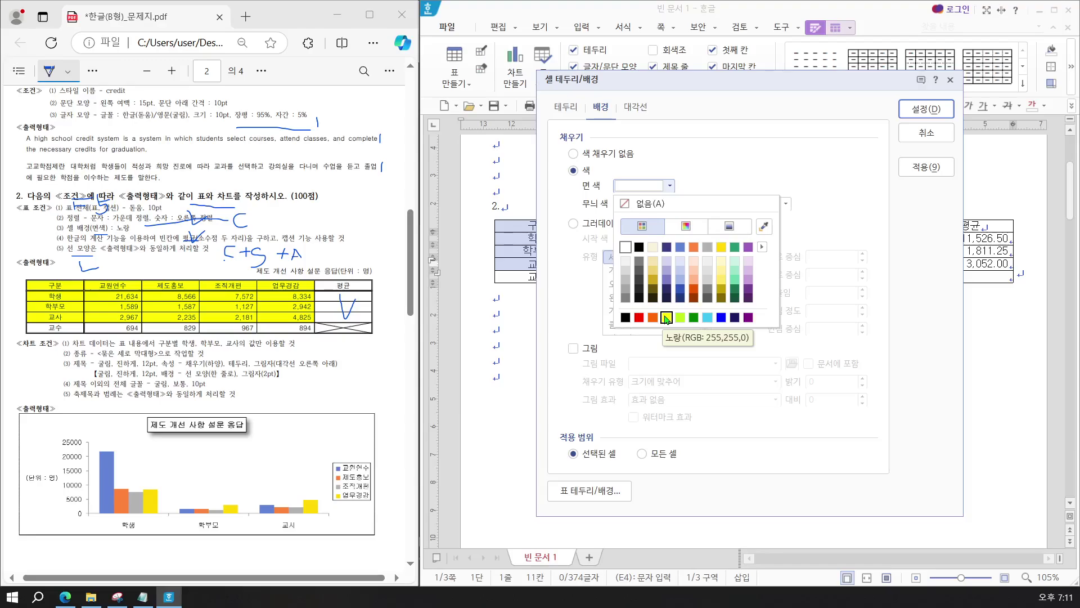
pyautogui.click(666, 318)
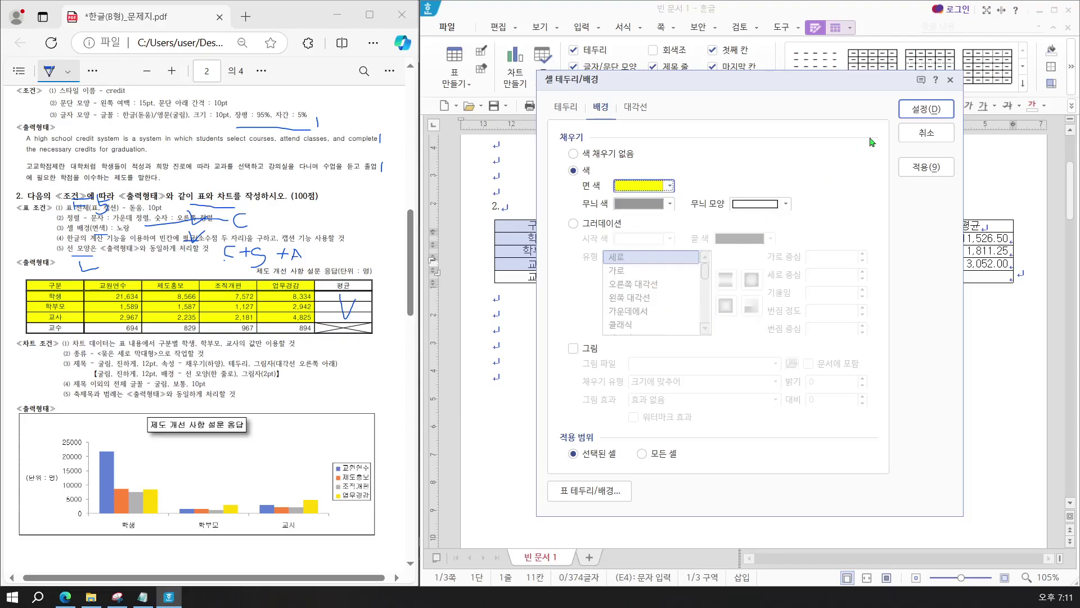
pyautogui.click(915, 114)
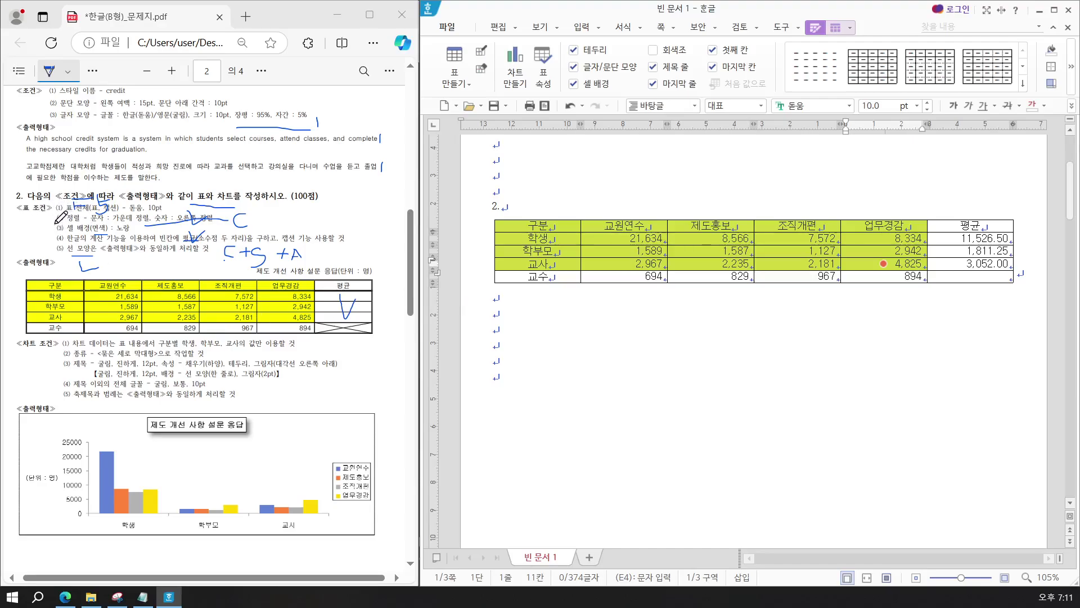
pyautogui.moveTo(63, 221)
pyautogui.mouseDown()
pyautogui.moveTo(56, 234)
pyautogui.moveTo(68, 228)
pyautogui.mouseUp()
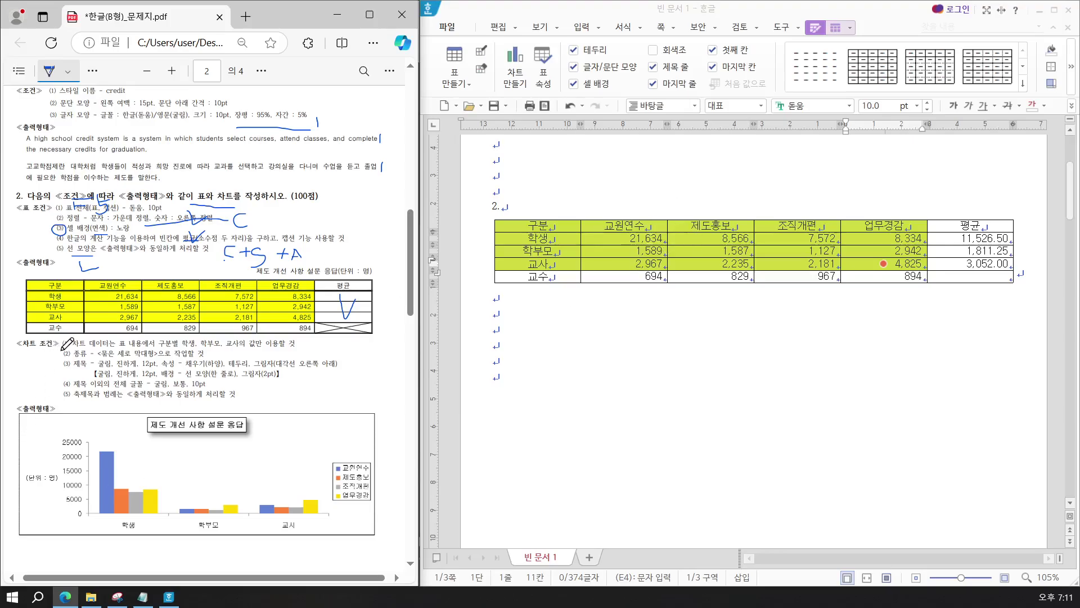
# Circle chart condition (1) in the exam PDF and insert a 묶은 세로 막대형 chart from the selected yellow table cells
pyautogui.moveTo(62, 348)
pyautogui.mouseDown()
pyautogui.moveTo(74, 341)
pyautogui.moveTo(57, 340)
pyautogui.moveTo(62, 348)
pyautogui.mouseUp()
pyautogui.click(580, 28)
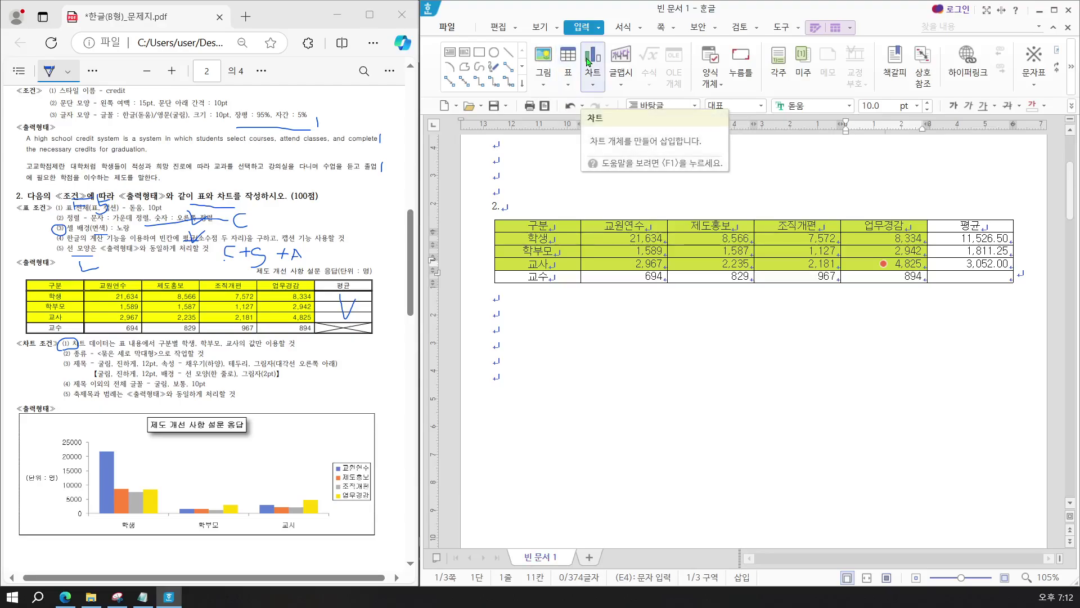
pyautogui.rightClick(623, 249)
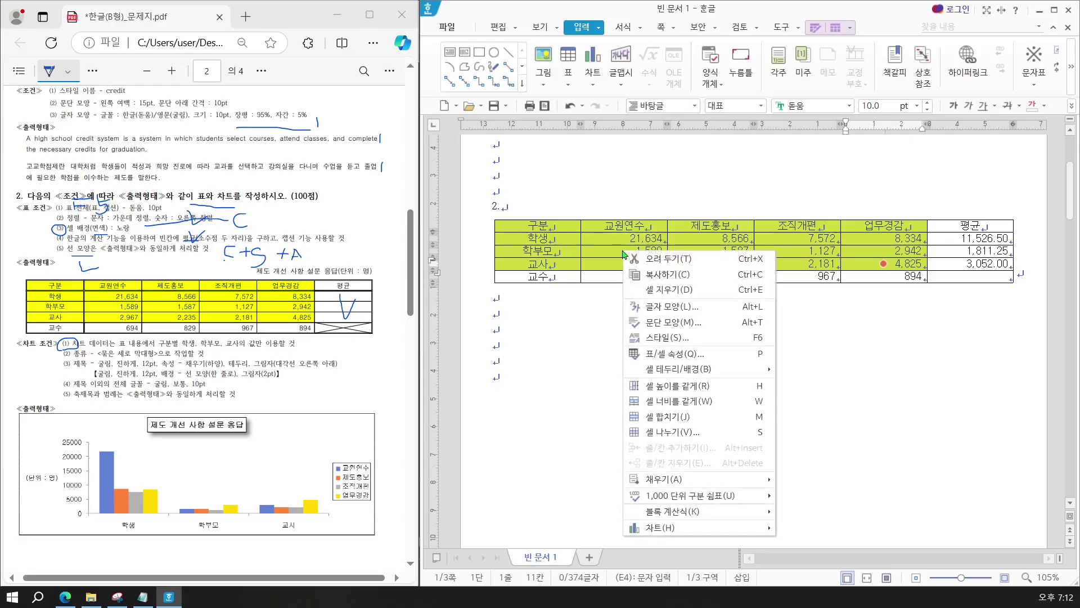
pyautogui.moveTo(656, 532)
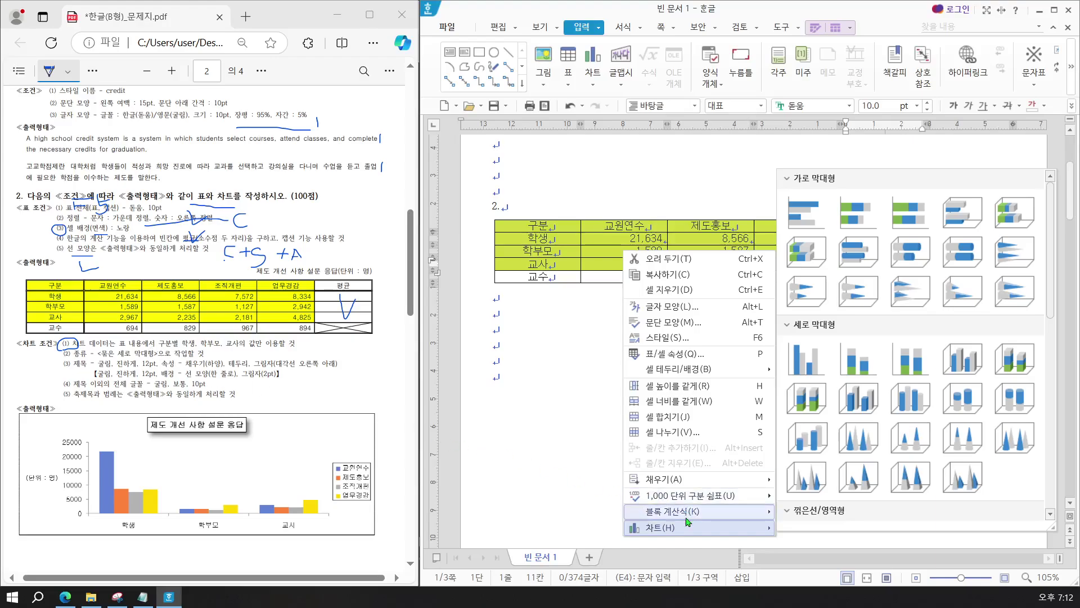
pyautogui.click(799, 362)
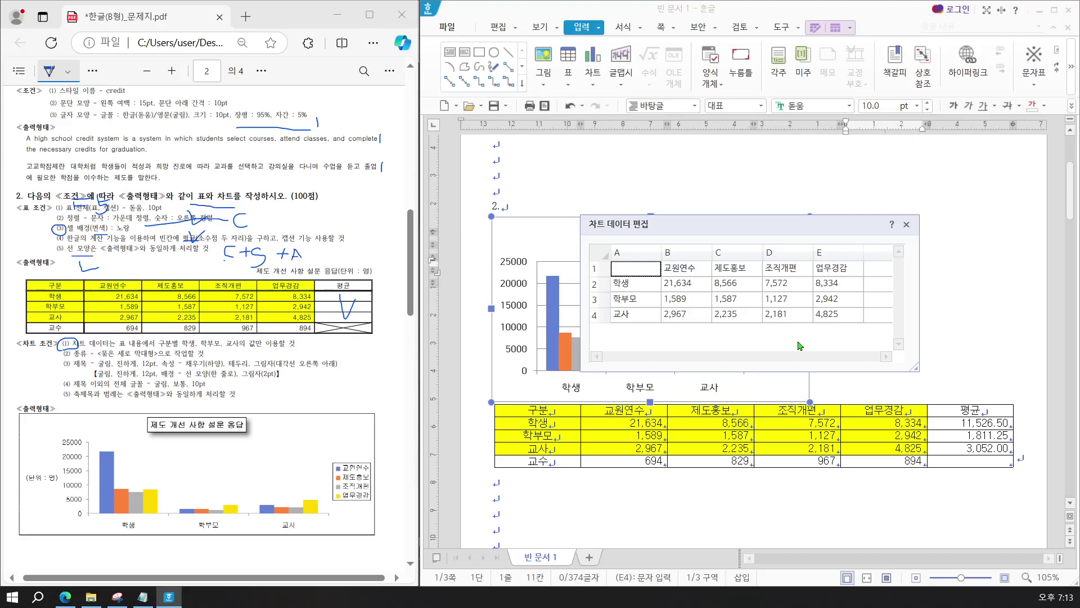
pyautogui.click(906, 228)
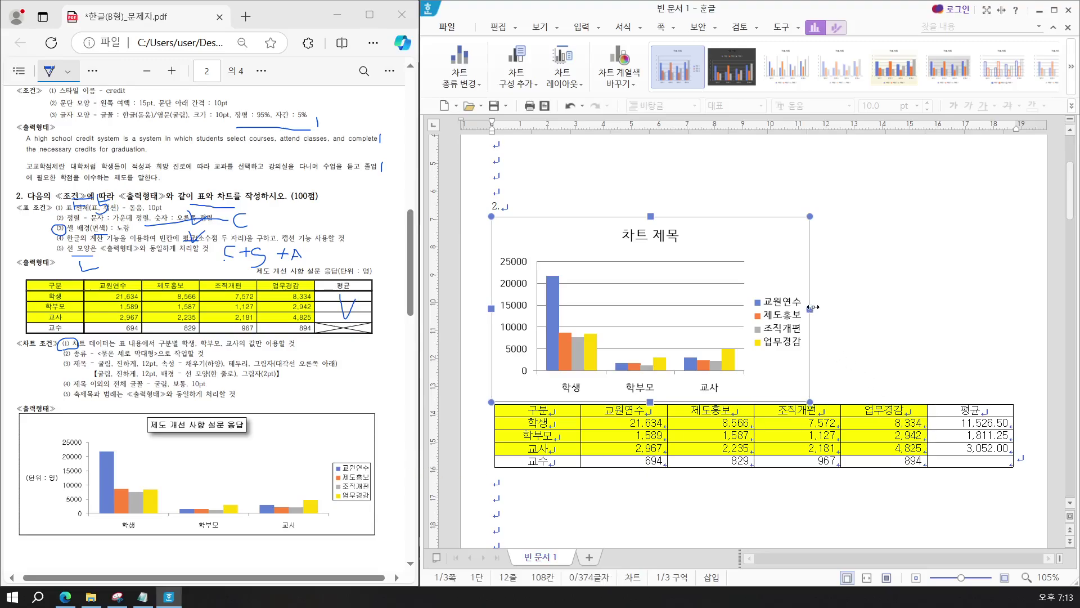
# Widen the chart to about 187 mm to match the table and set it to 글자처럼 취급
pyautogui.moveTo(810, 308); pyautogui.dragTo(1014, 308)
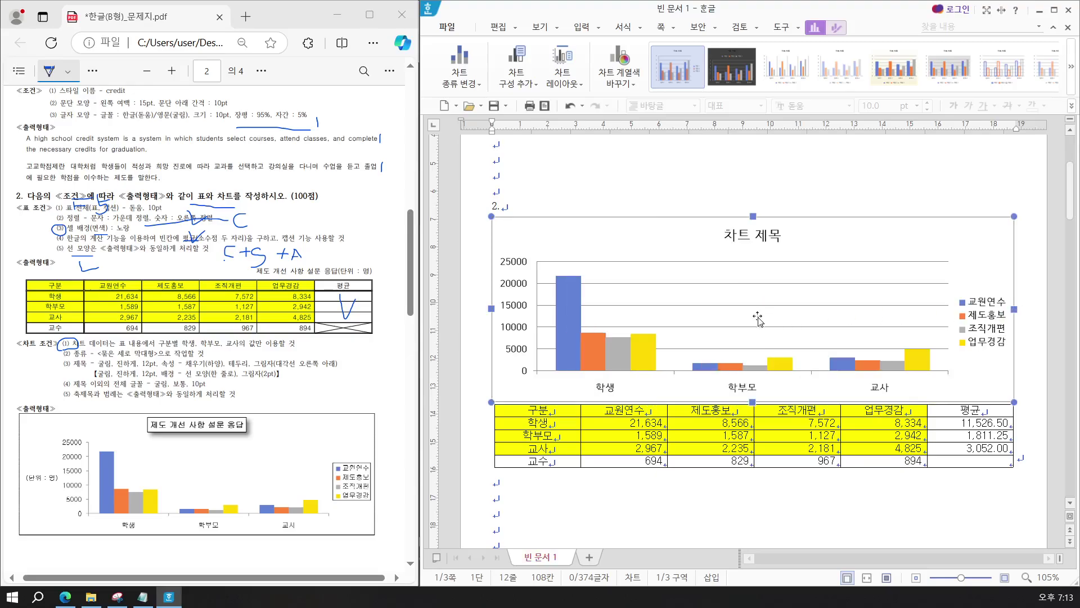
pyautogui.click(836, 31)
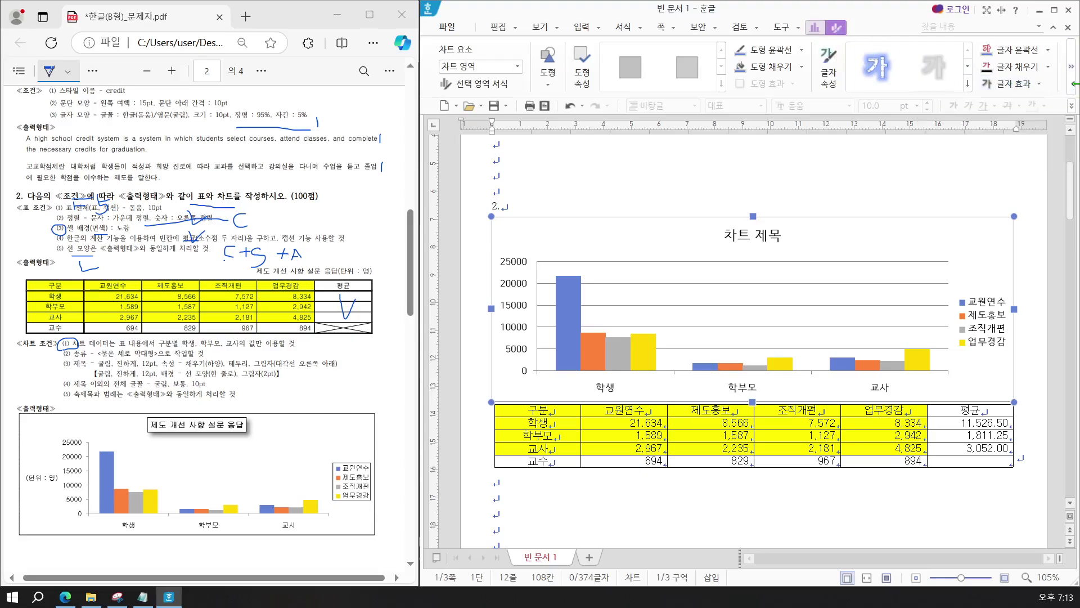
pyautogui.click(1072, 85)
pyautogui.click(1072, 87)
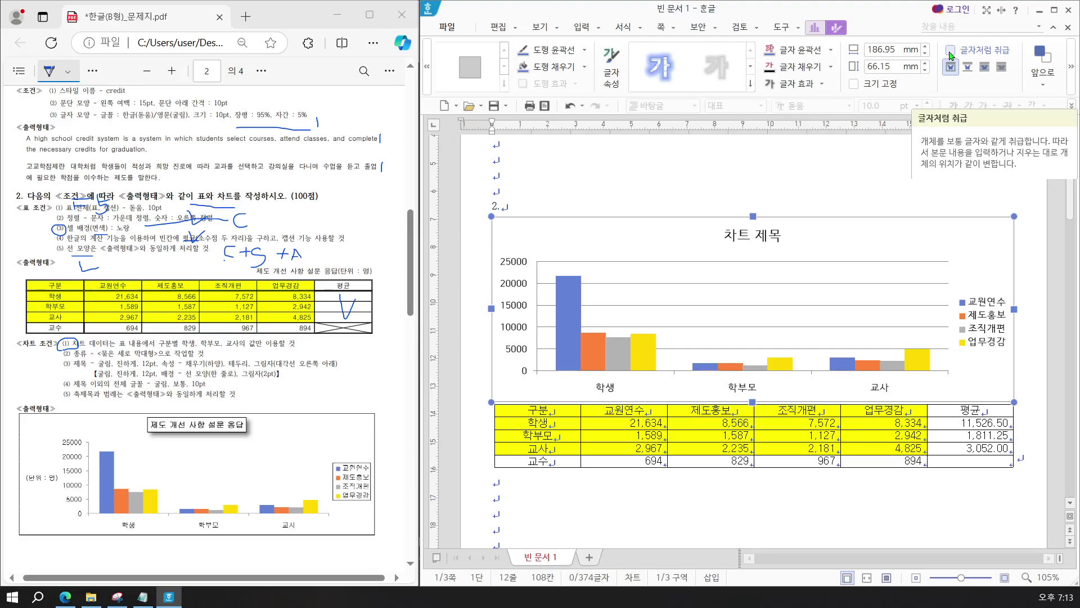
pyautogui.click(950, 54)
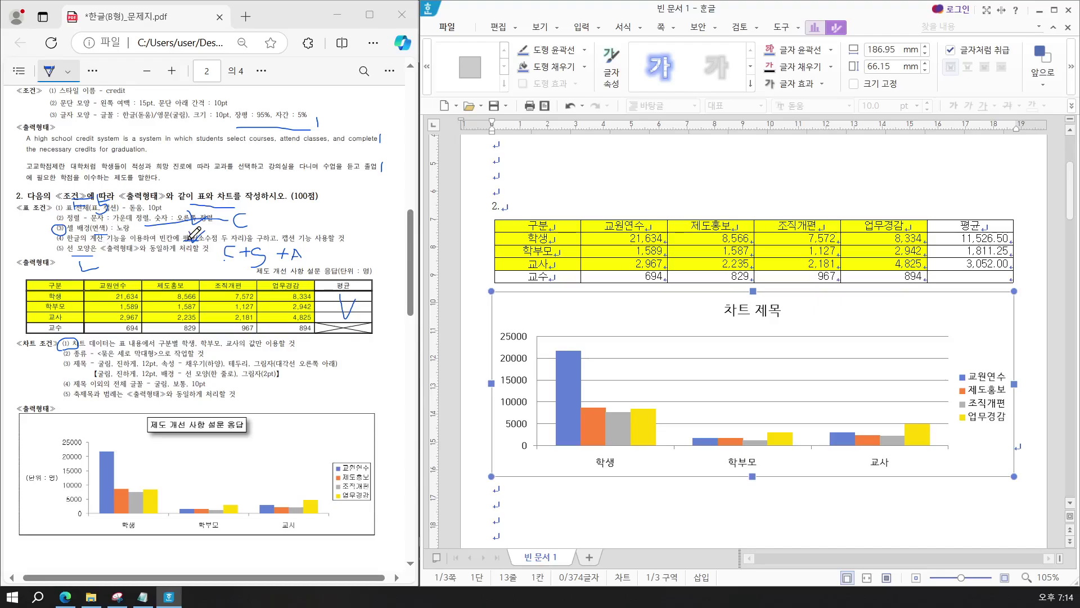
# Check-mark the caption requirement in table condition (4) of the exam PDF and add a caption above the table
pyautogui.click(305, 233)
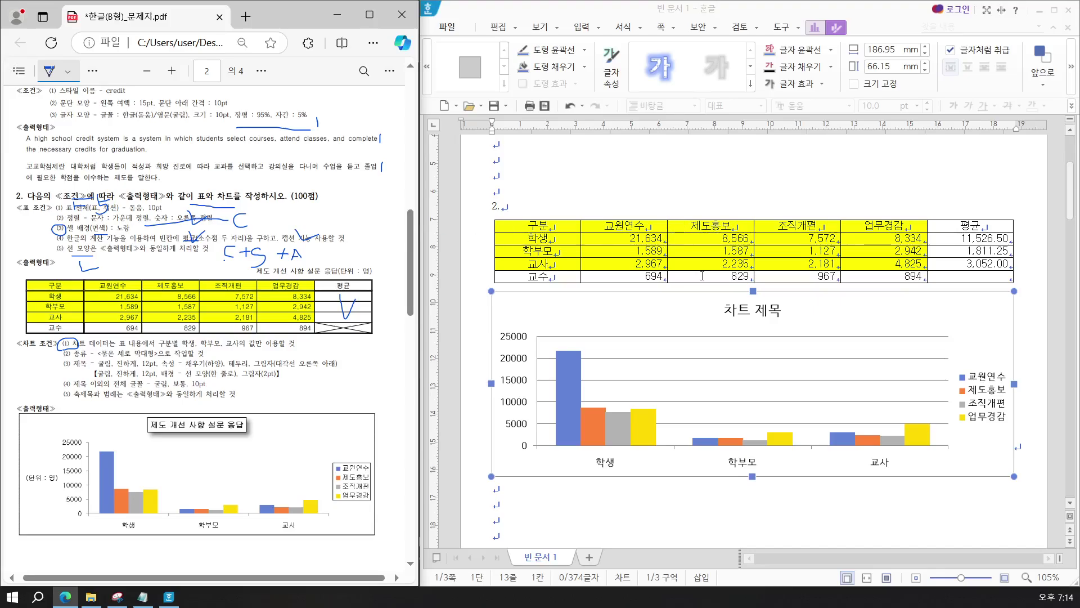
pyautogui.moveTo(697, 240); pyautogui.dragTo(797, 238)
pyautogui.click(753, 185)
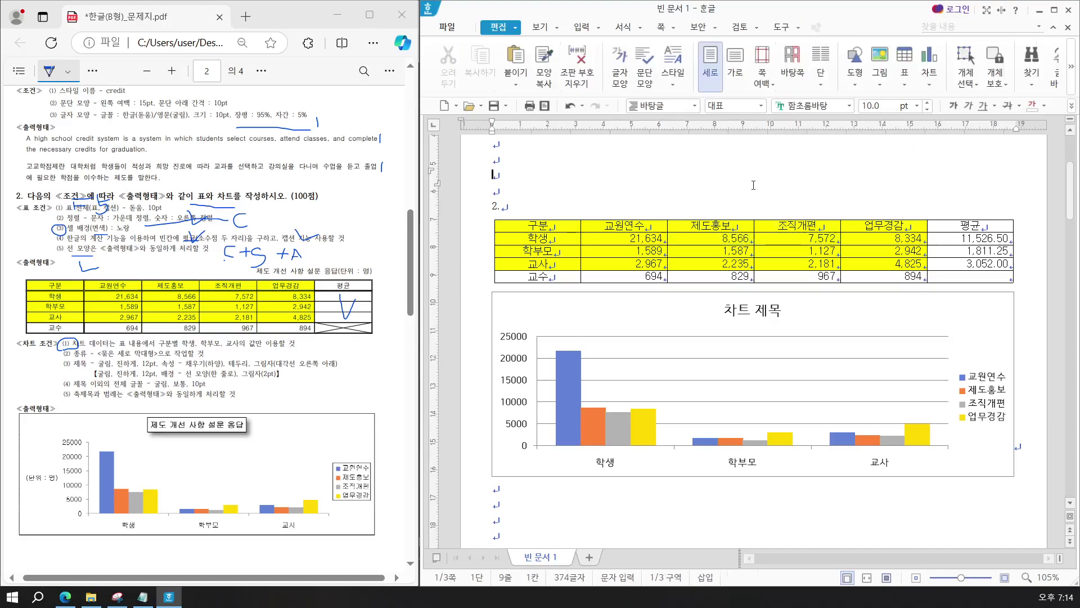
pyautogui.click(727, 239)
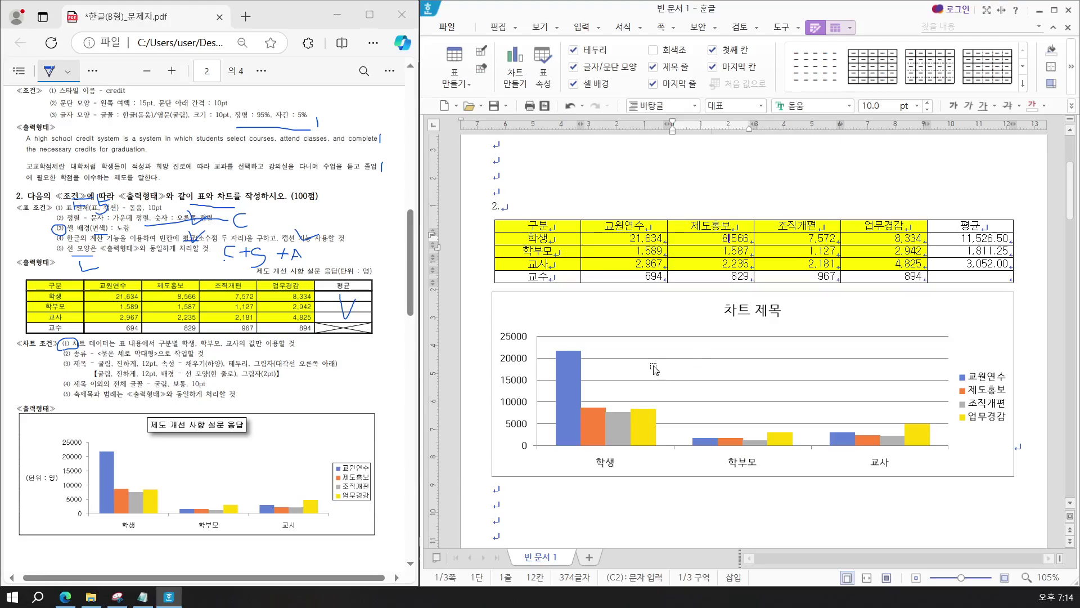
pyautogui.press('Hangul')
pyautogui.click(889, 261)
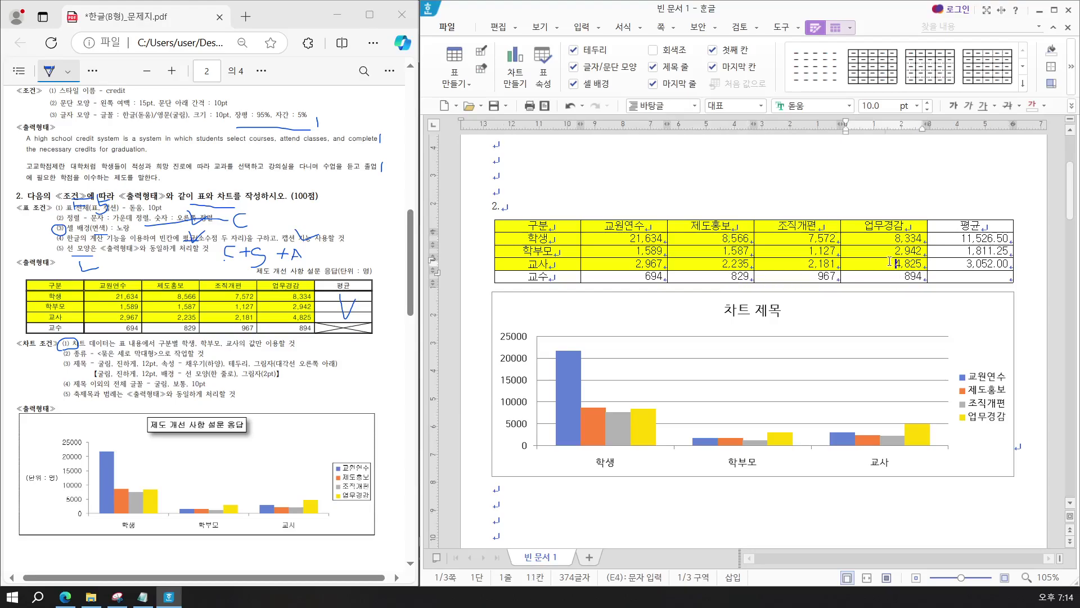
pyautogui.click(619, 262)
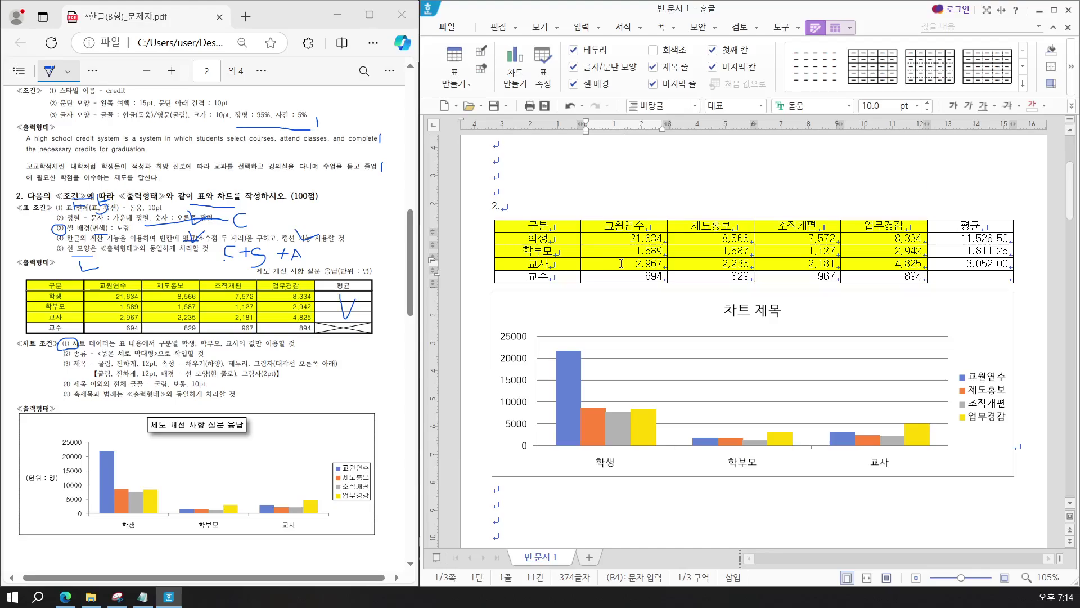
pyautogui.moveTo(619, 263); pyautogui.dragTo(700, 263)
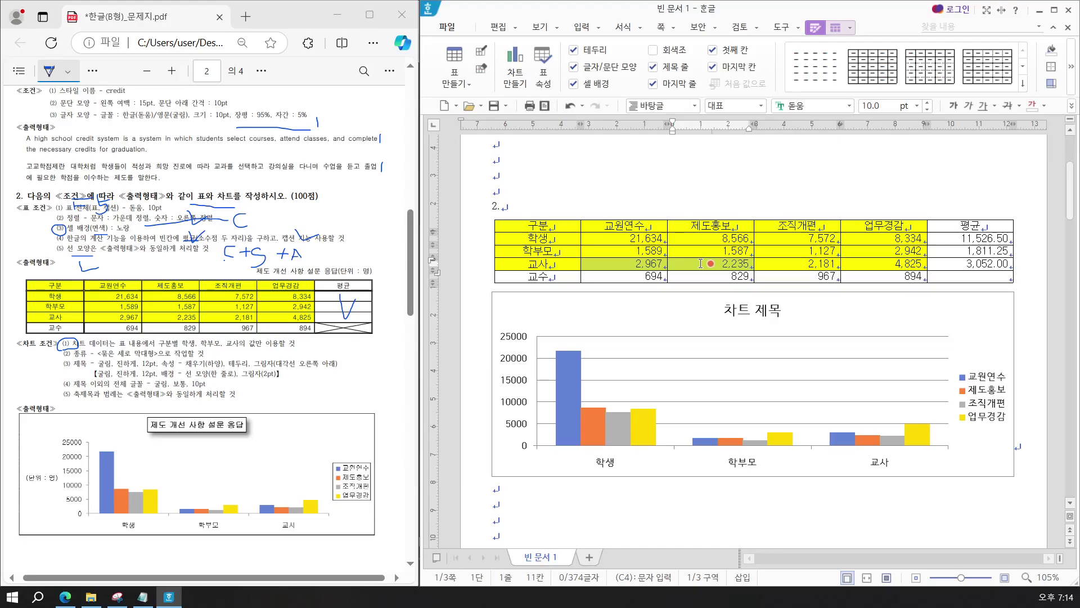
pyautogui.click(836, 31)
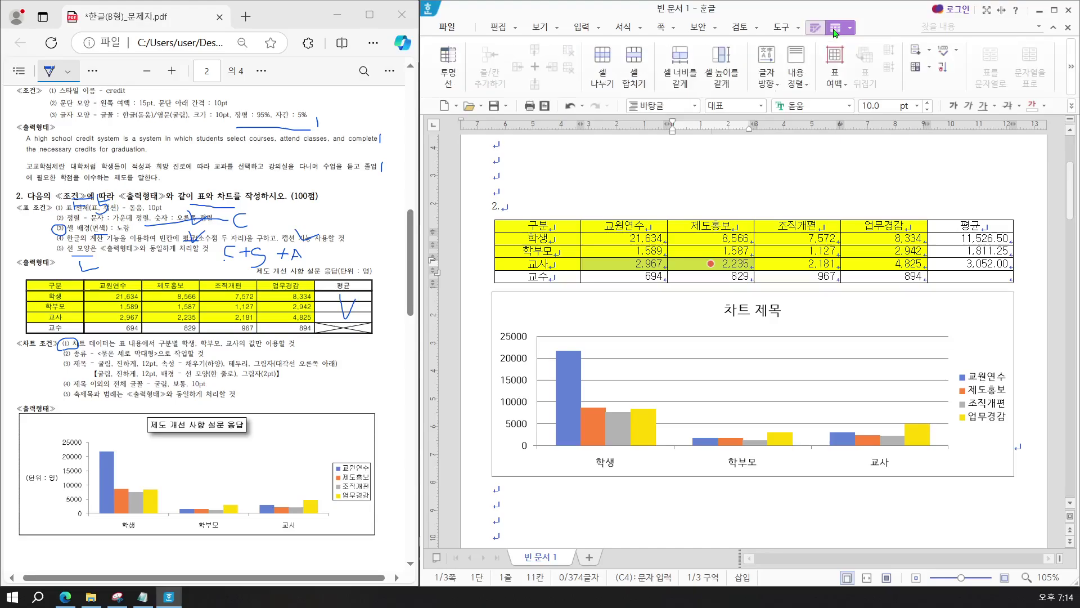
pyautogui.click(1072, 77)
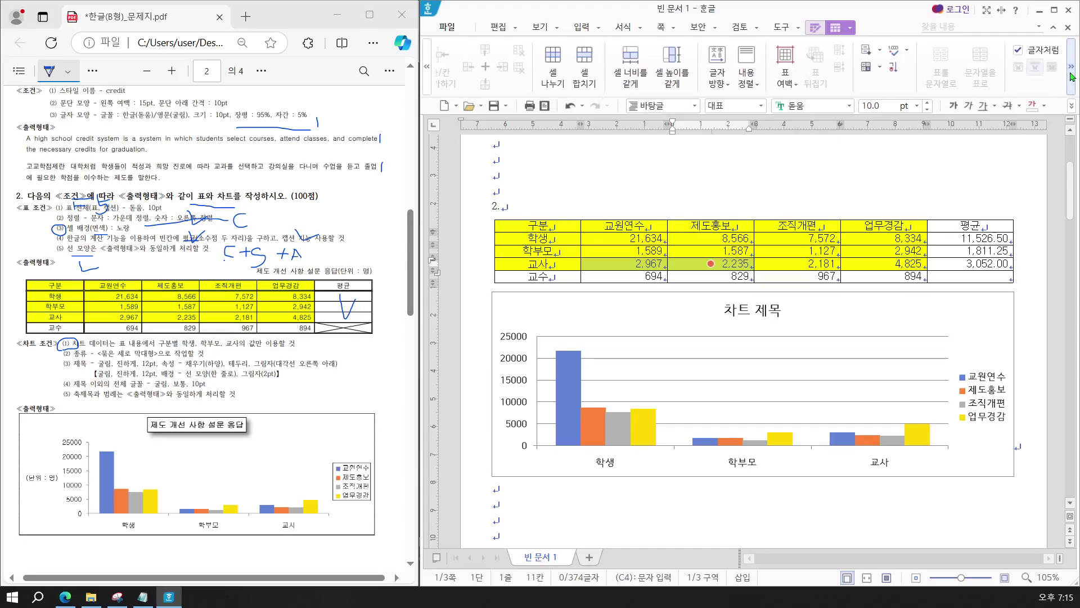
pyautogui.click(1073, 77)
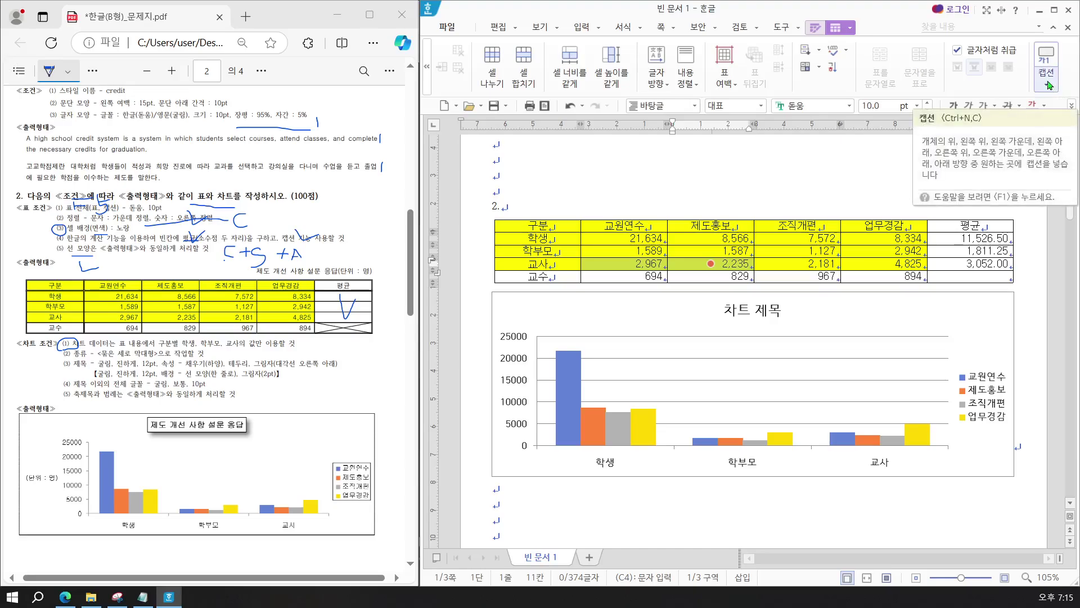
pyautogui.click(1047, 85)
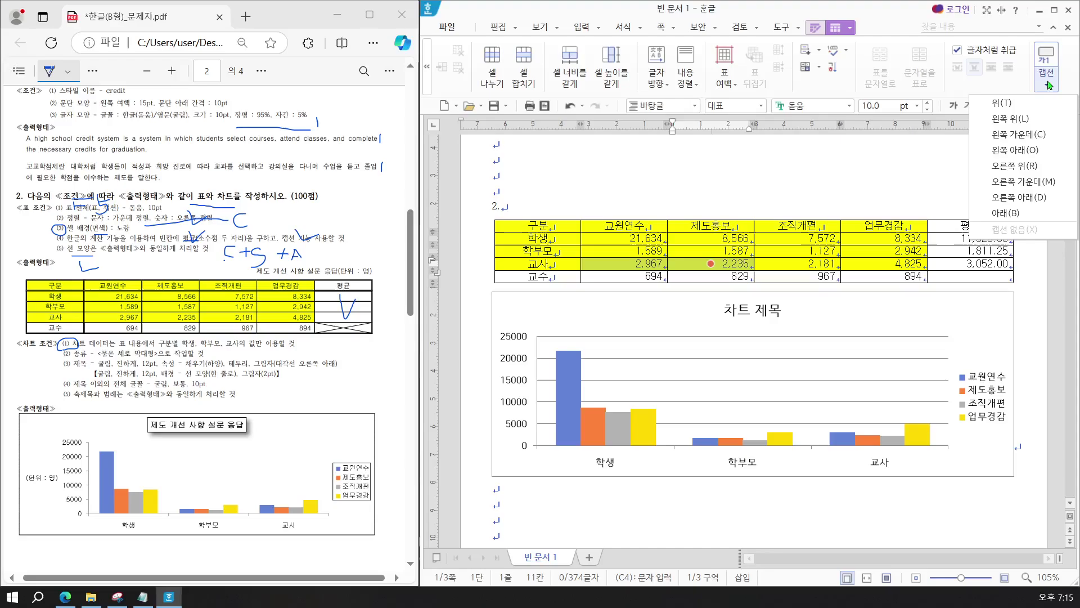
pyautogui.click(1004, 103)
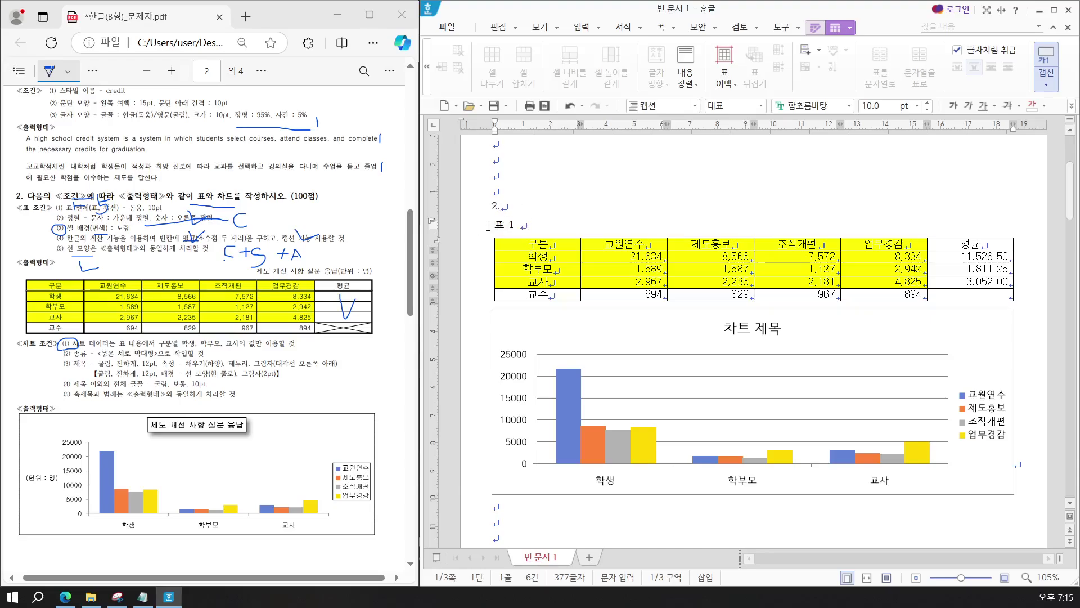
pyautogui.moveTo(523, 226)
pyautogui.mouseDown()
pyautogui.moveTo(494, 225)
pyautogui.moveTo(522, 225)
pyautogui.mouseUp()
pyautogui.press('BackSpace')
pyautogui.press('BackSpace')
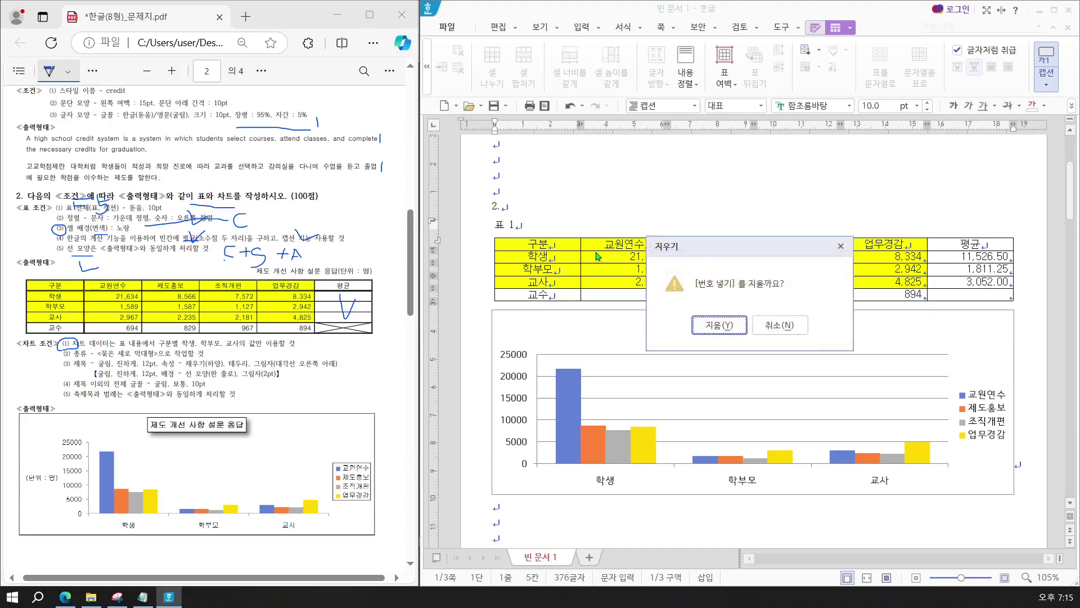
pyautogui.click(710, 326)
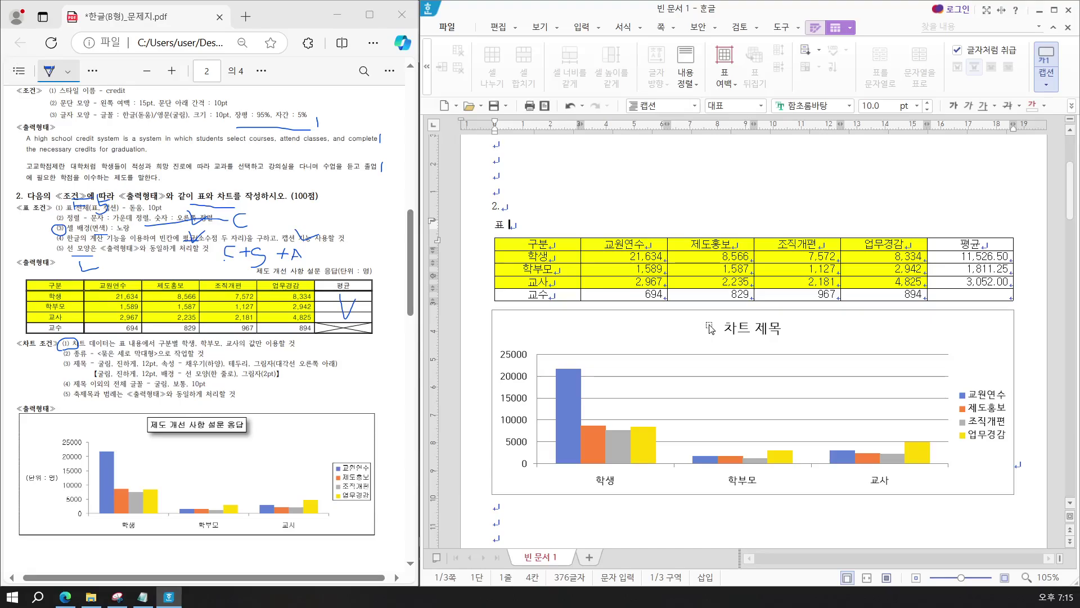
pyautogui.press('BackSpace')
pyautogui.press('BackSpace')
pyautogui.hotkey('ctrl', 'z')
pyautogui.hotkey('ctrl', 'z')
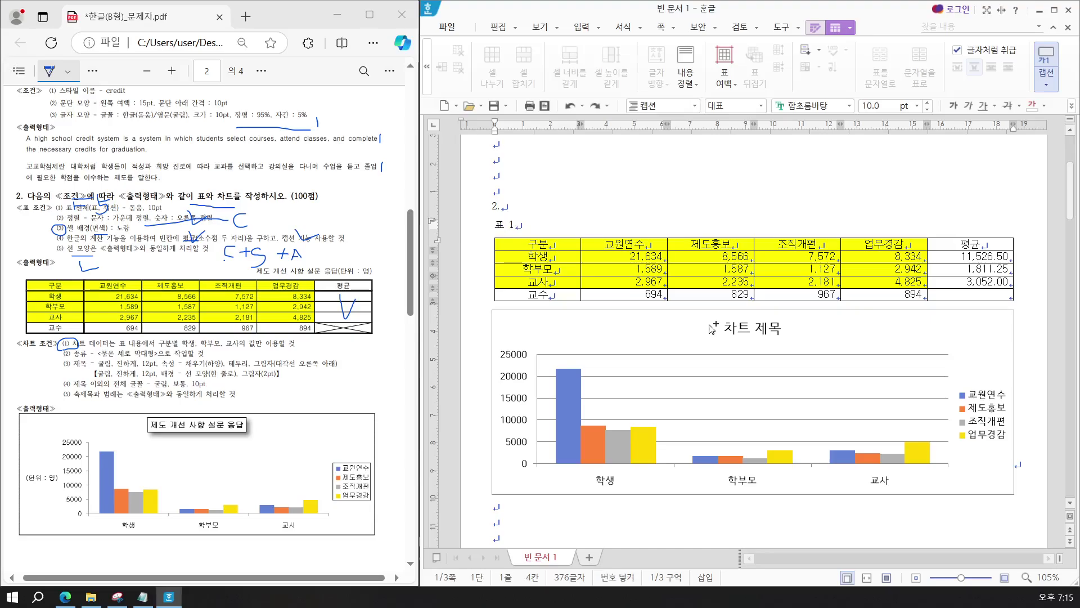
# Replace the table's default caption text with "제도 개선 사항 설문 응답(단위 : 명)"
pyautogui.click(521, 226)
pyautogui.moveTo(521, 227); pyautogui.dragTo(497, 225)
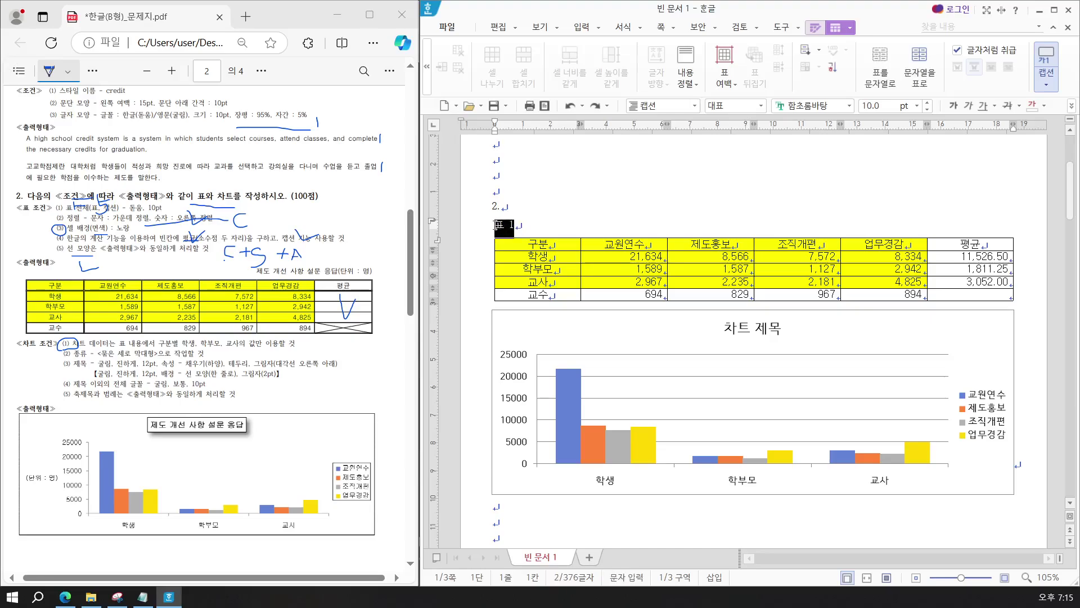
pyautogui.press('F12')
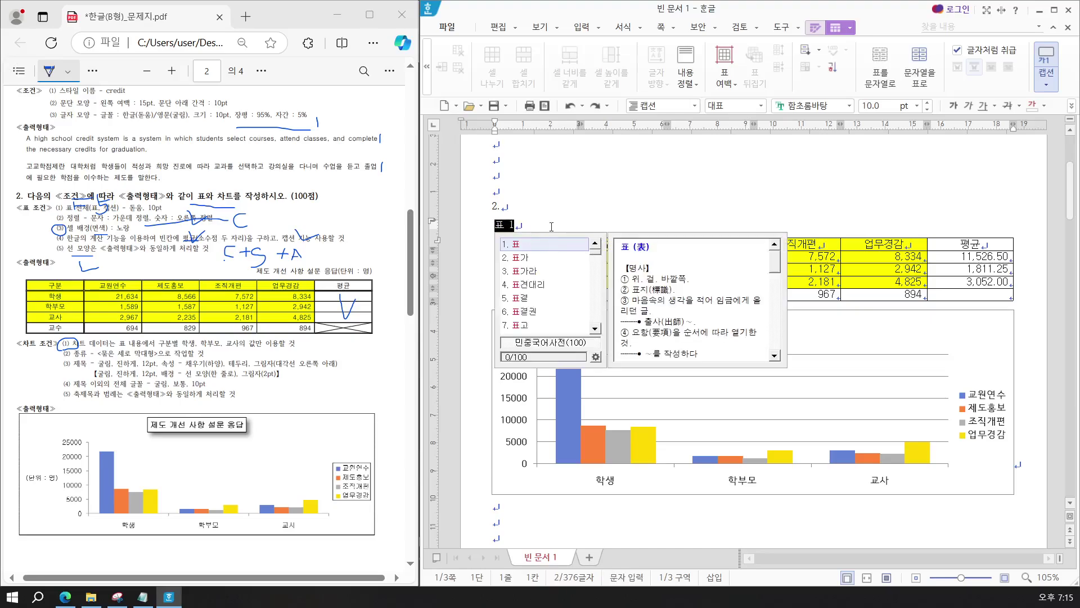
pyautogui.press('Escape')
pyautogui.write('제도')
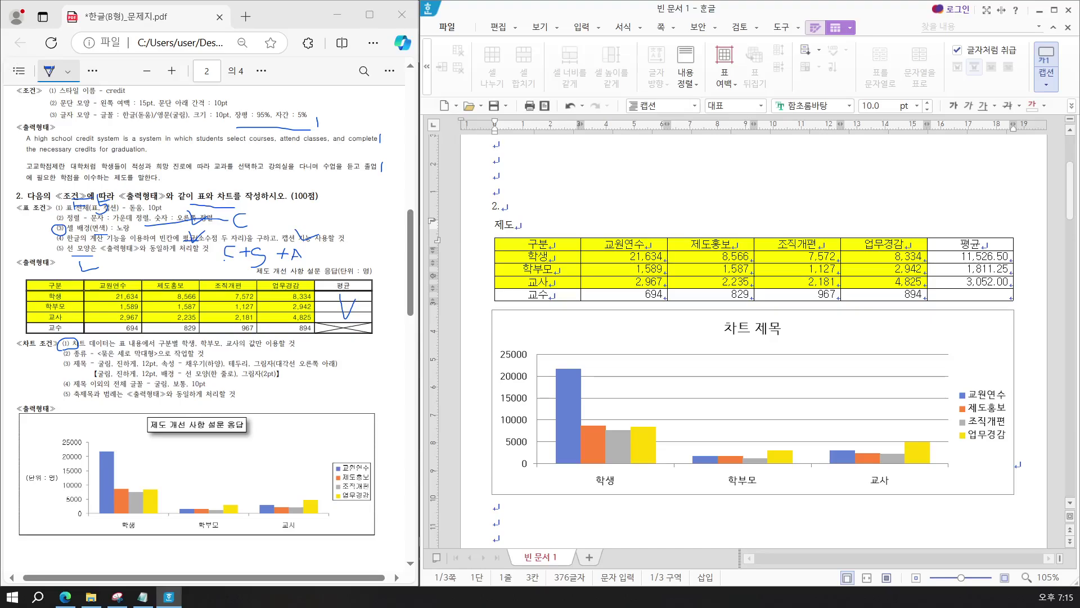
pyautogui.write(' 개선')
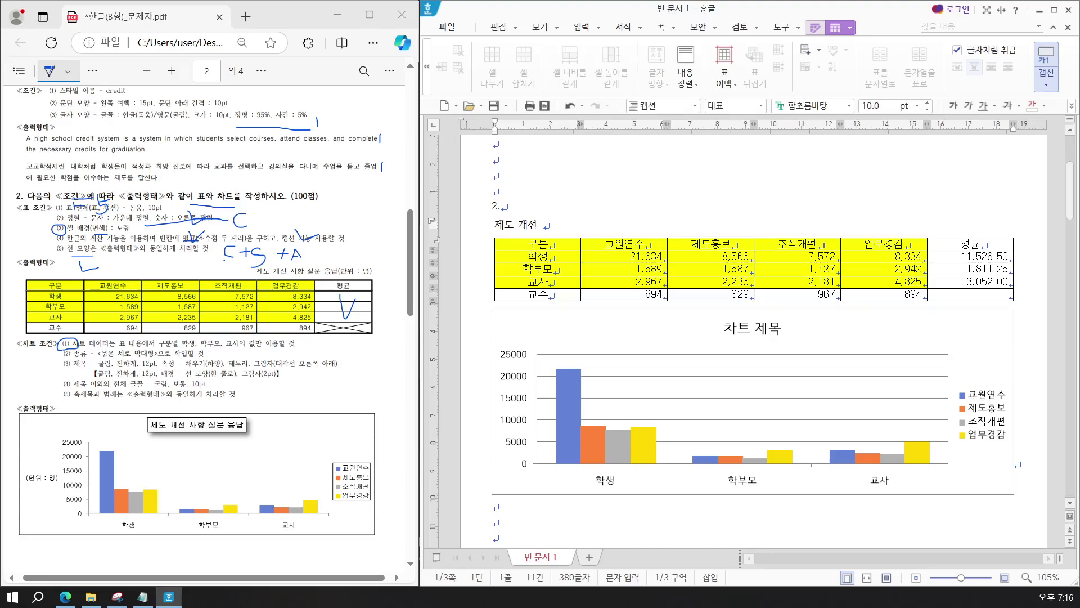
pyautogui.write(' 사항 설문 응답(단위 ')
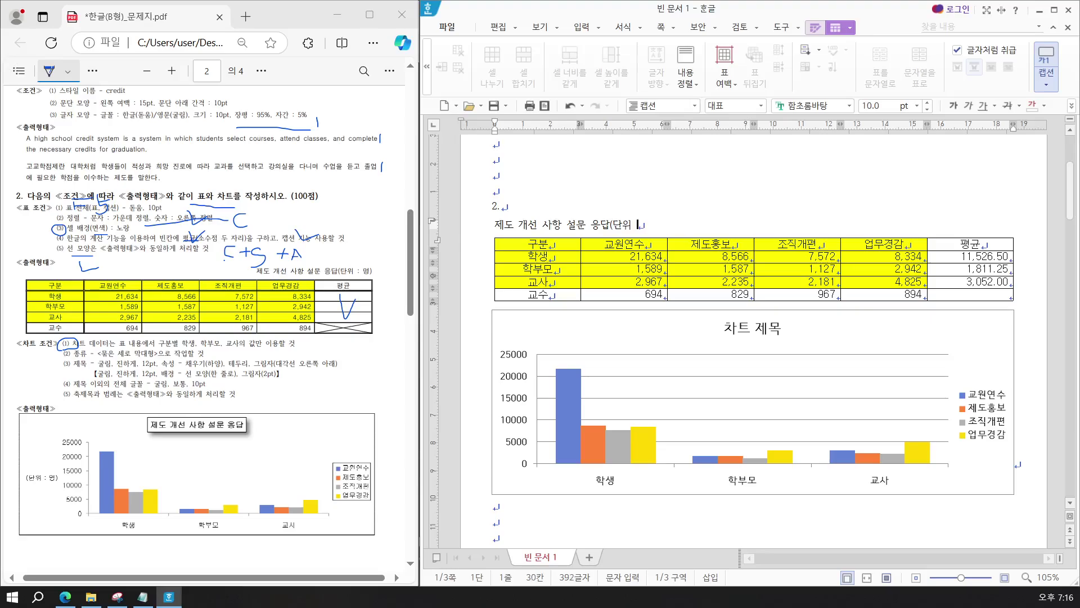
pyautogui.write(': 명)')
# Mark the end of the caption in the exam PDF, and set the table caption's font to 돋움 with right alignment
pyautogui.click(356, 264)
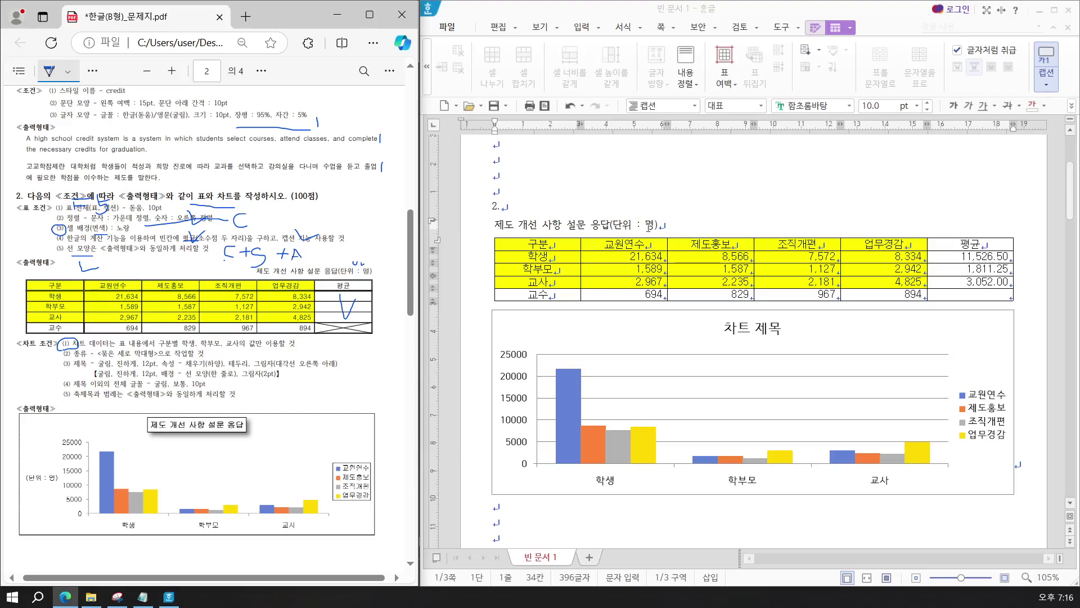
pyautogui.moveTo(664, 225); pyautogui.dragTo(491, 228)
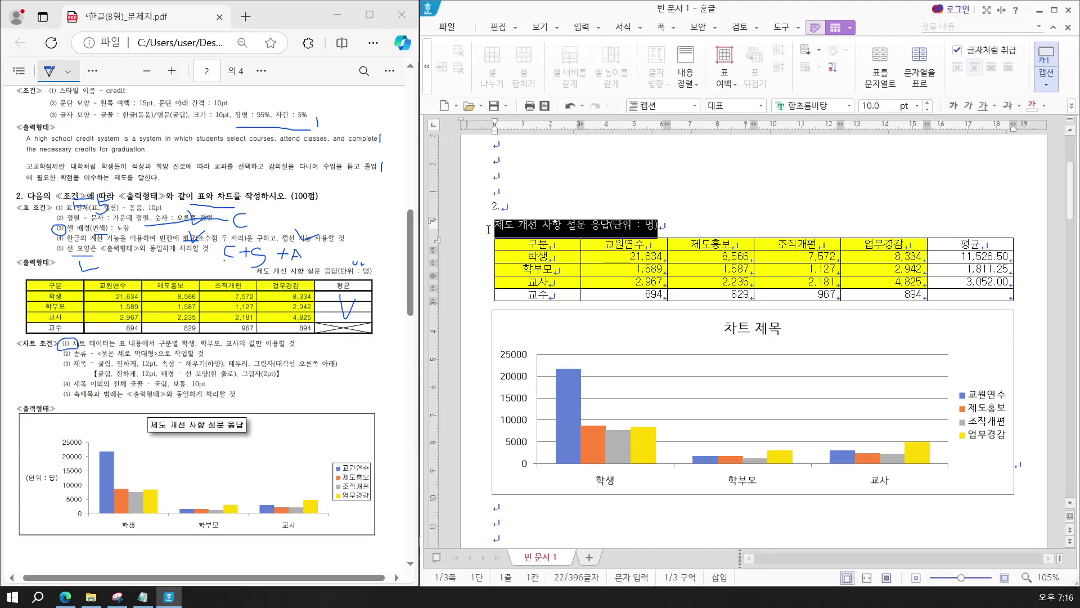
pyautogui.click(808, 110)
pyautogui.write('돋움')
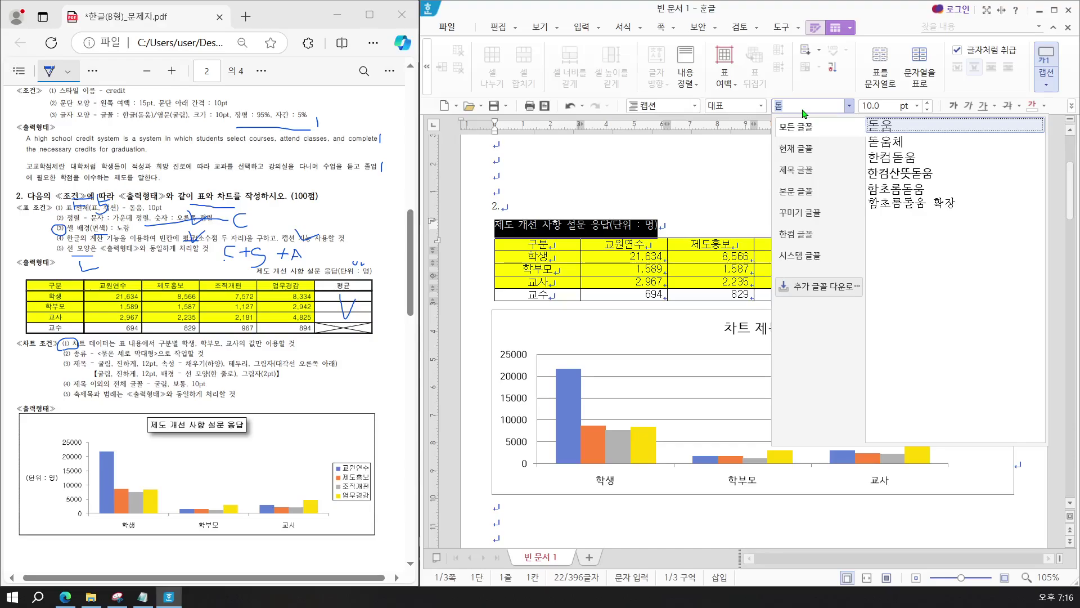
pyautogui.press('Return')
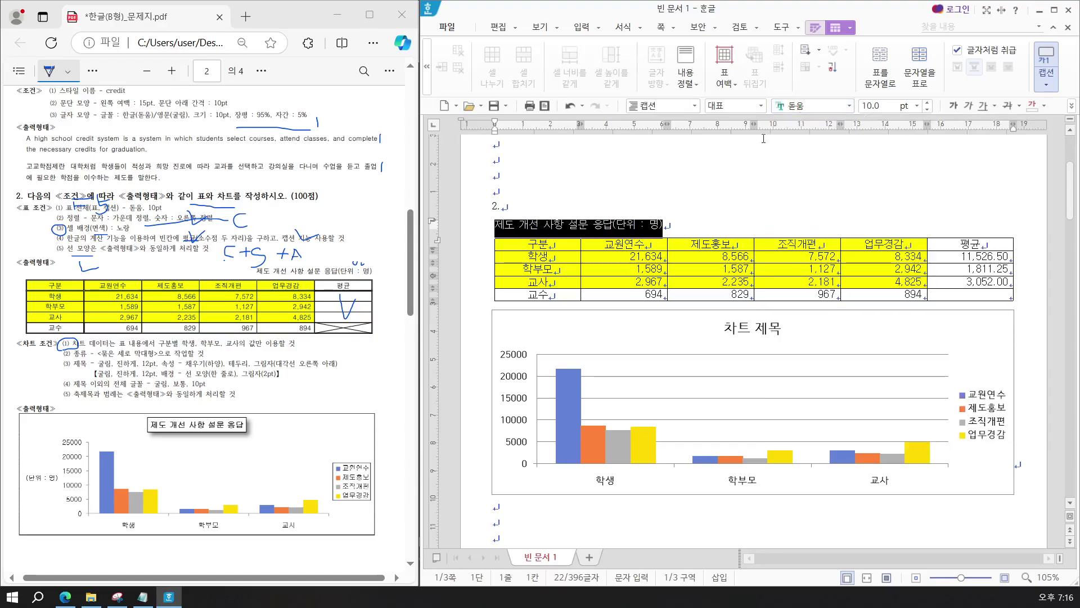
pyautogui.click(1071, 105)
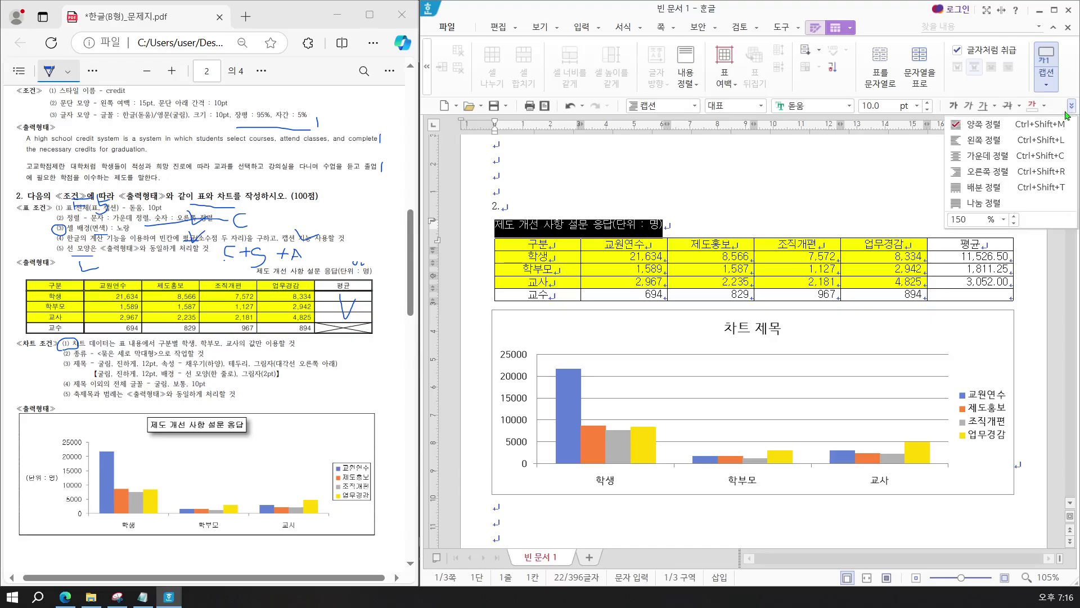
pyautogui.click(983, 171)
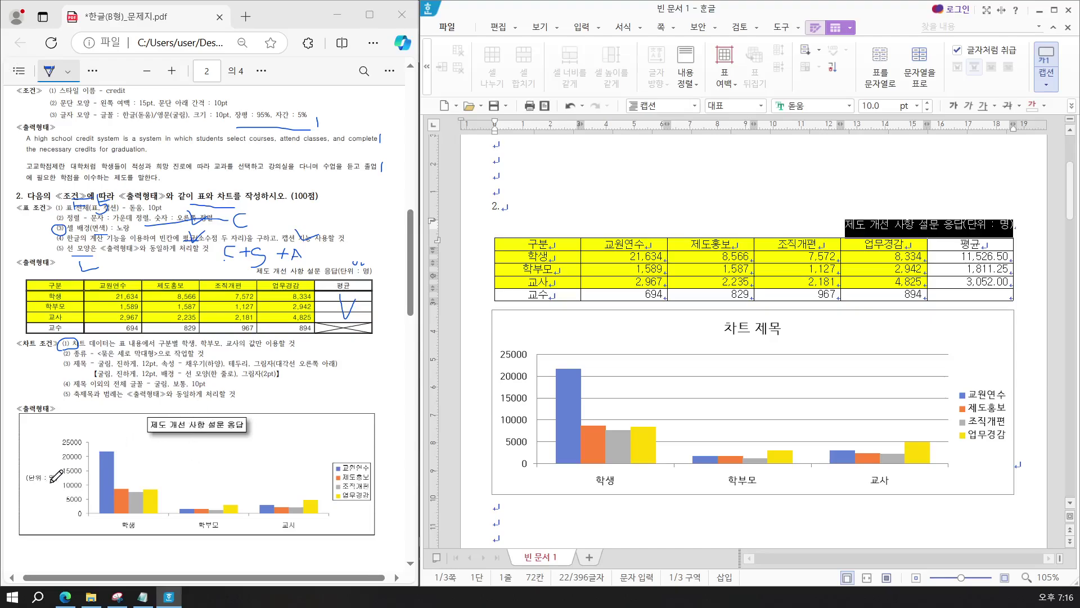
pyautogui.rightClick(867, 228)
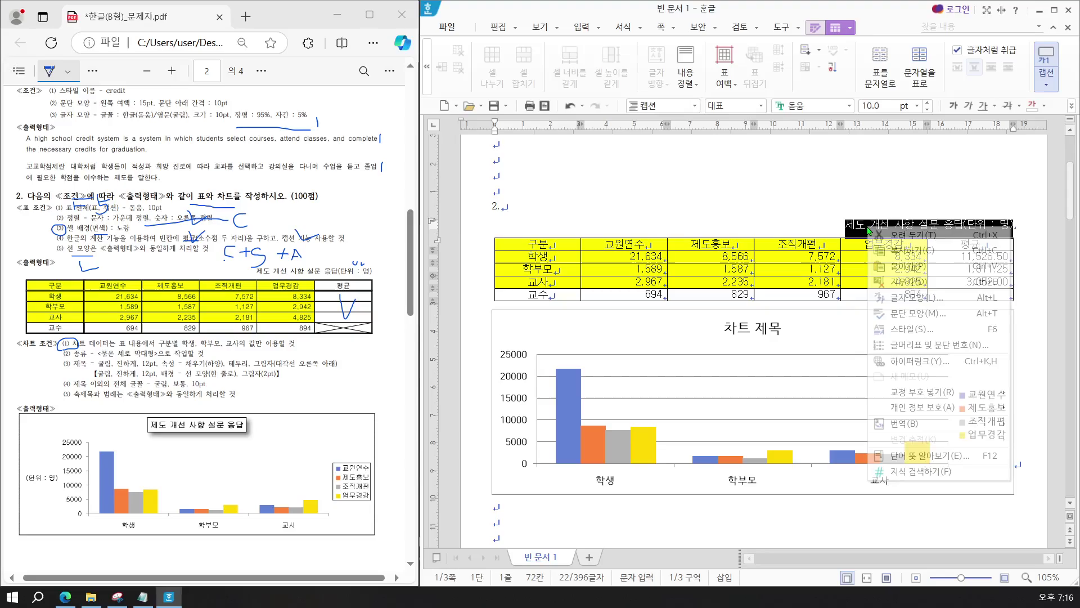
# Copy the table caption's text and check-mark the vertical border beside the 구분 column in the exam PDF's sample table
pyautogui.click(896, 254)
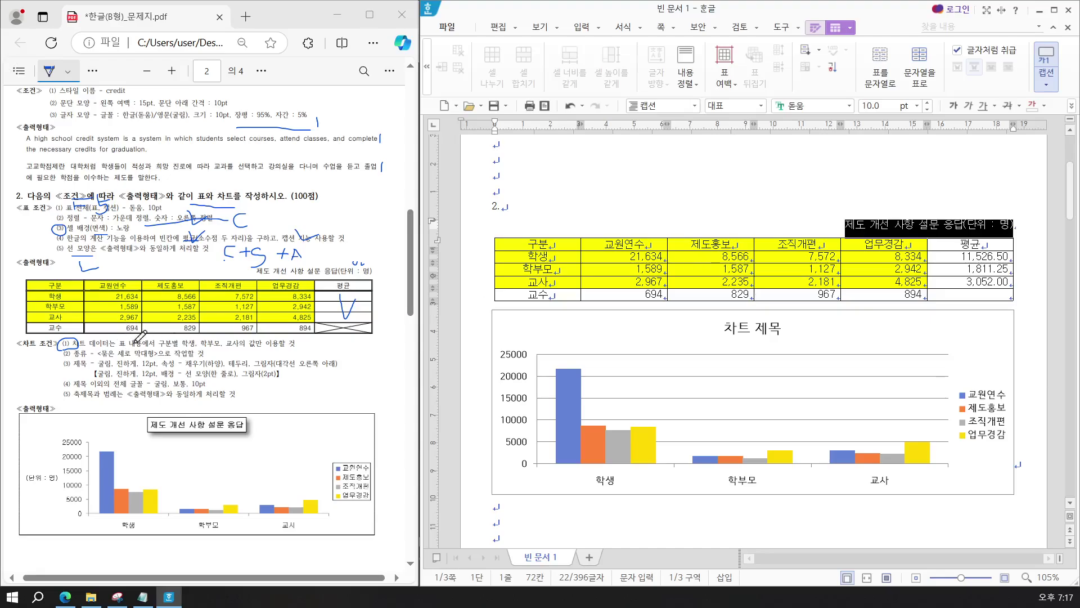
pyautogui.moveTo(81, 307); pyautogui.dragTo(88, 304)
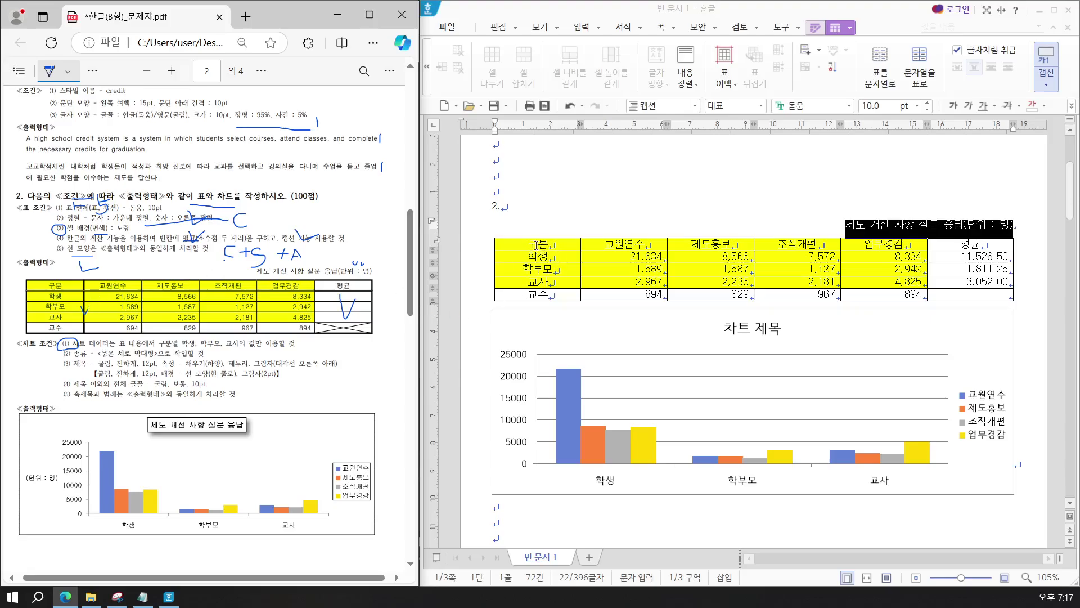
# Apply a double-line border around the outside of the whole question 2 table
pyautogui.moveTo(537, 247); pyautogui.dragTo(970, 294)
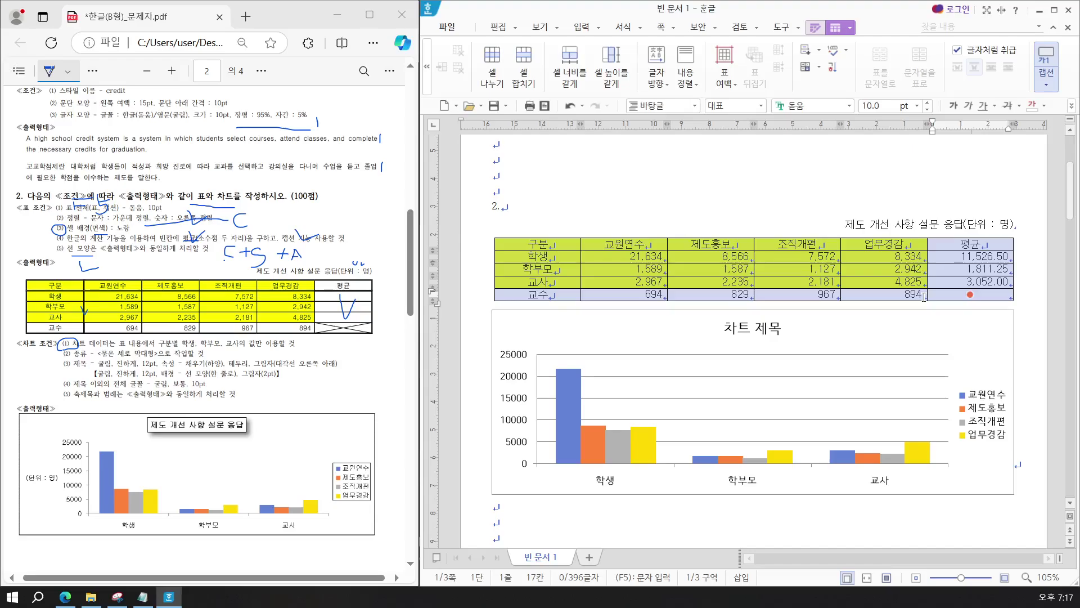
pyautogui.press('l')
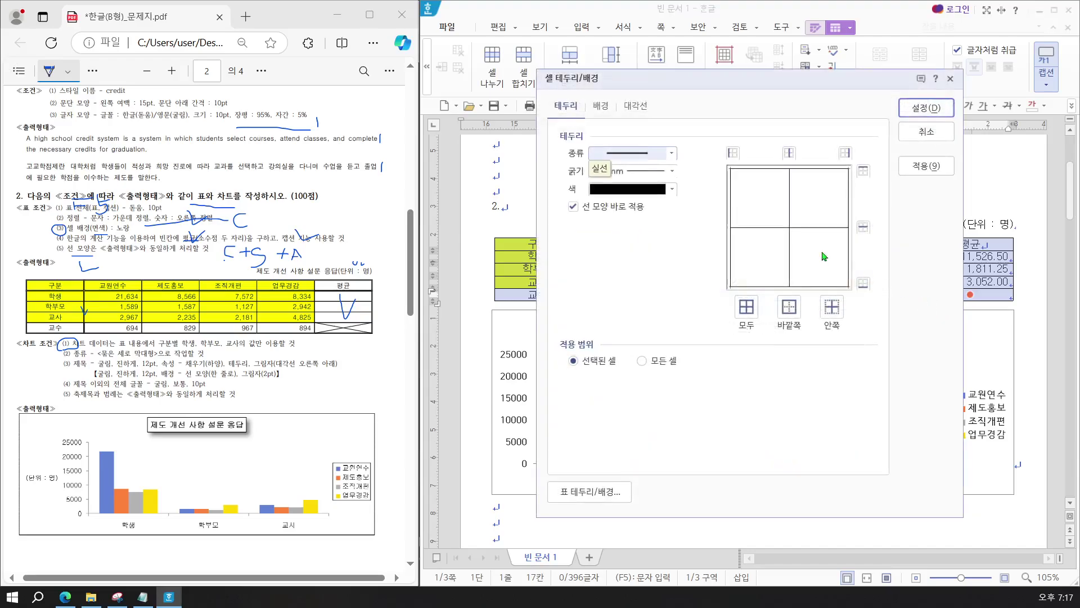
pyautogui.click(642, 155)
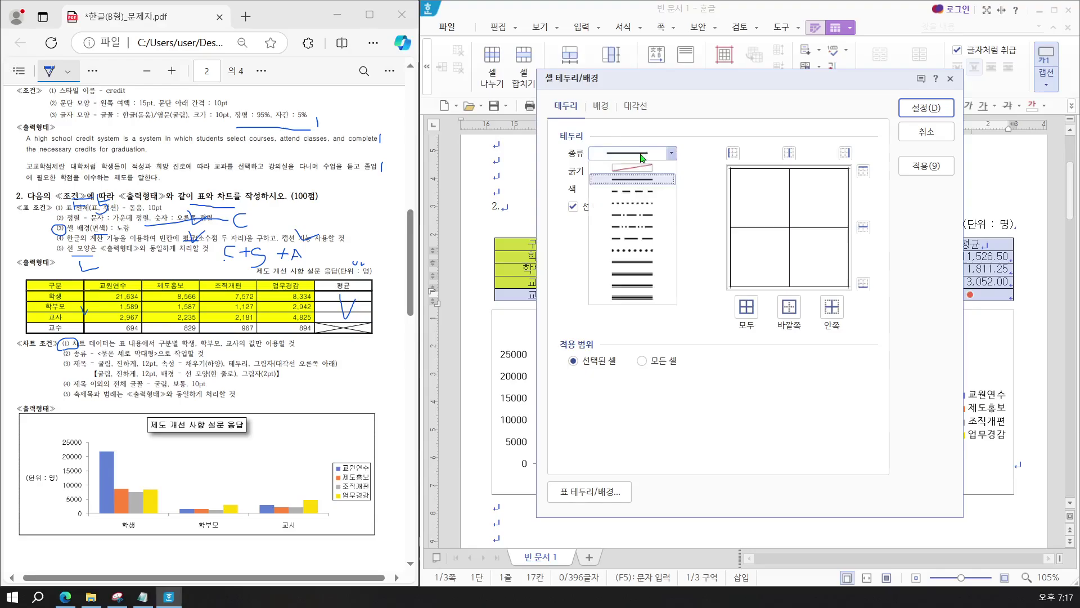
pyautogui.click(648, 262)
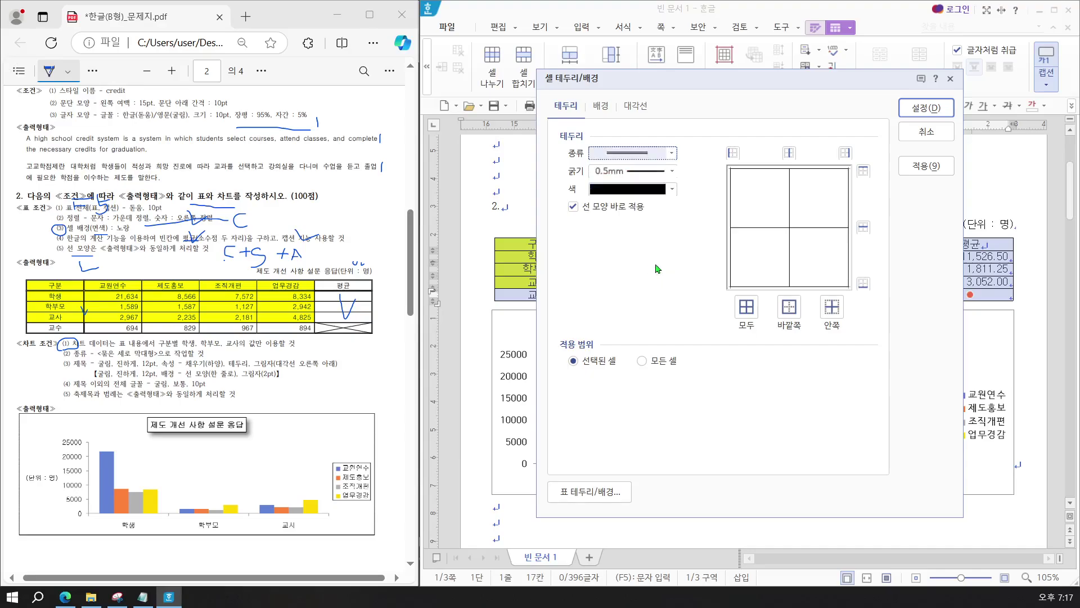
pyautogui.click(789, 309)
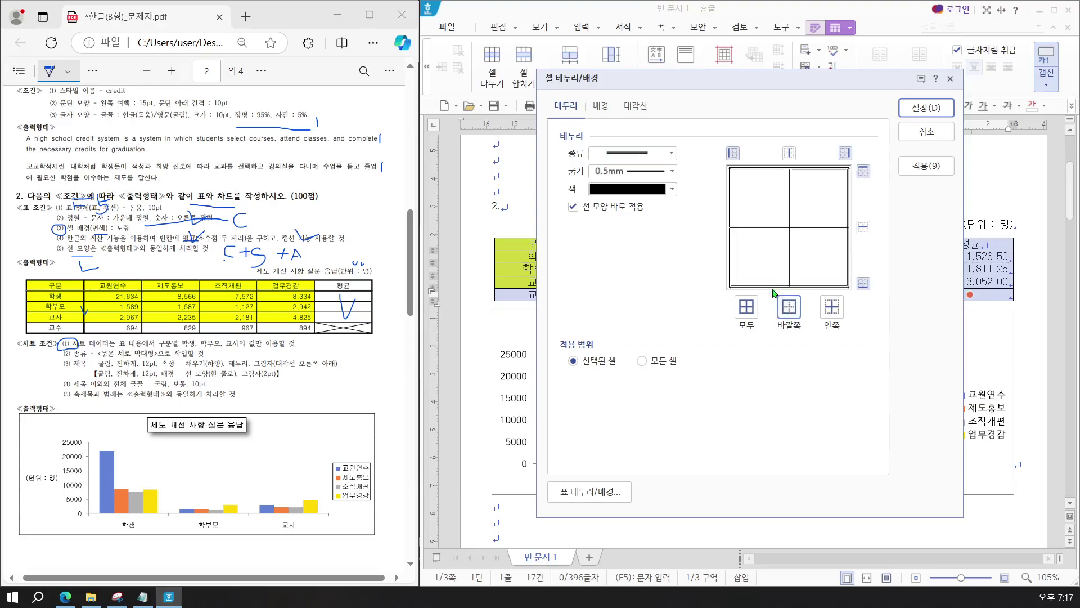
pyautogui.click(917, 108)
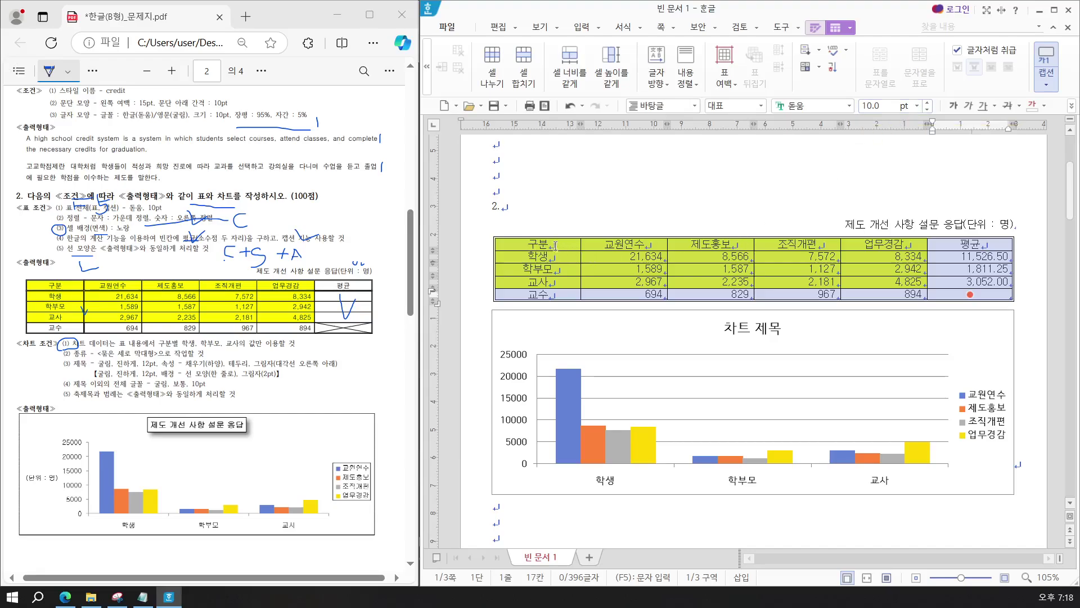
# Apply a double-line outside border to the table's header row, from 구분 to 평균
pyautogui.click(539, 243)
pyautogui.moveTo(657, 243); pyautogui.dragTo(940, 243)
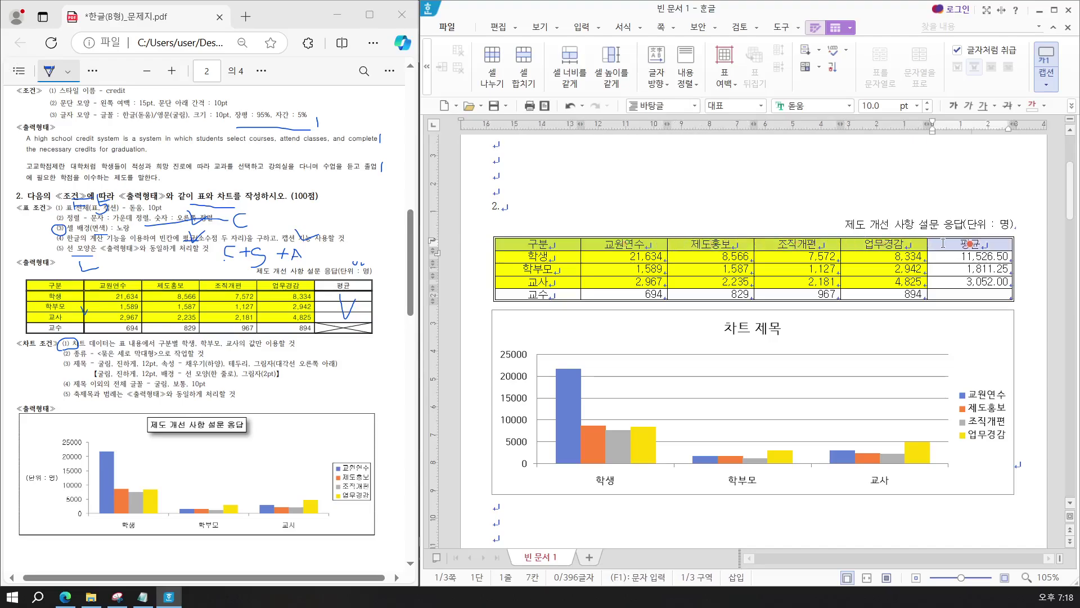
pyautogui.press('l')
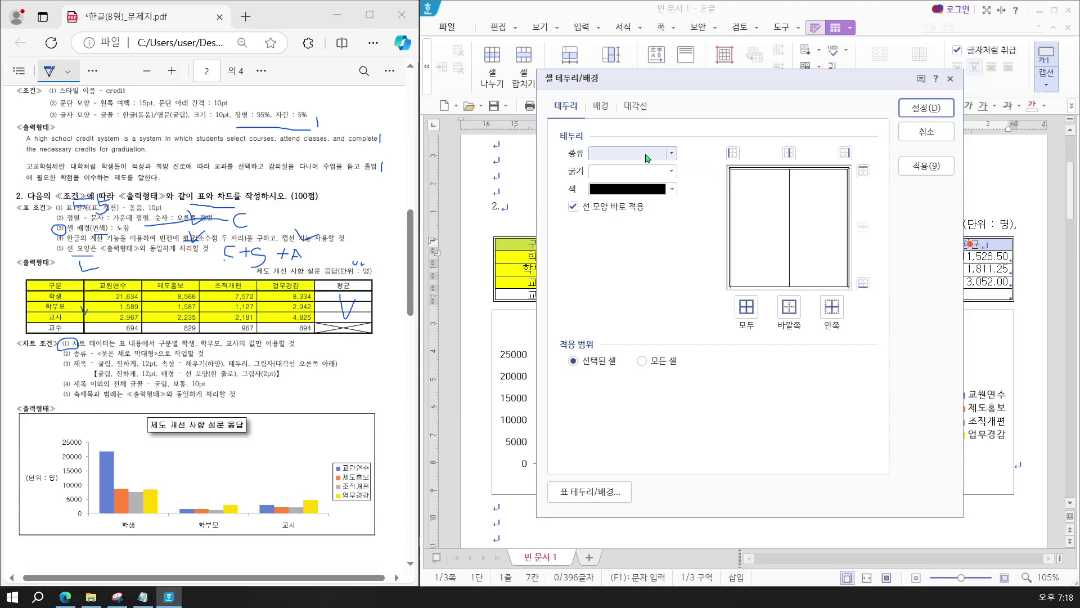
pyautogui.click(647, 158)
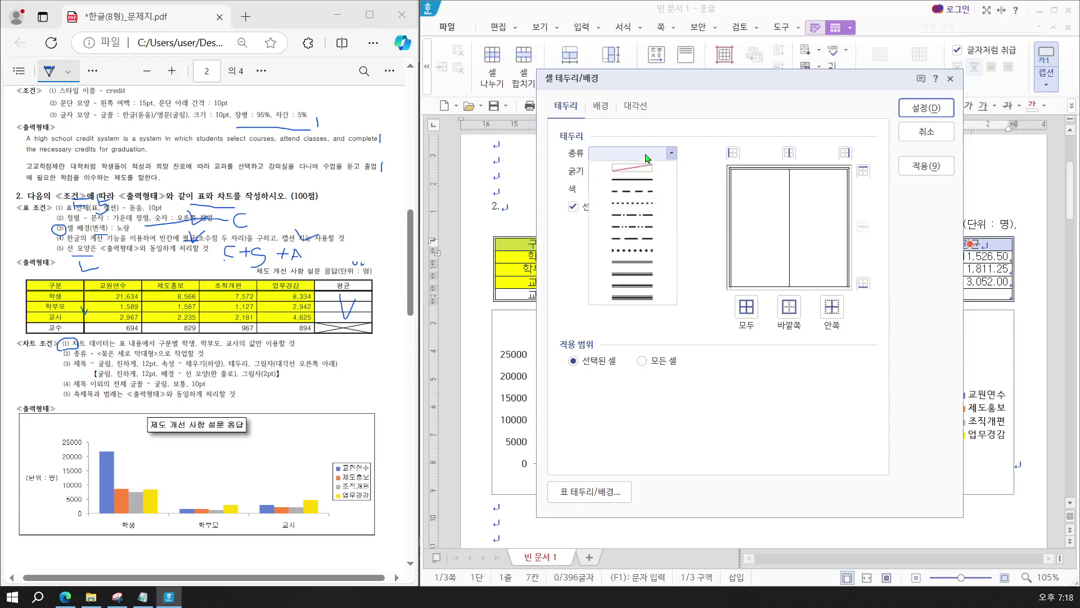
pyautogui.click(644, 266)
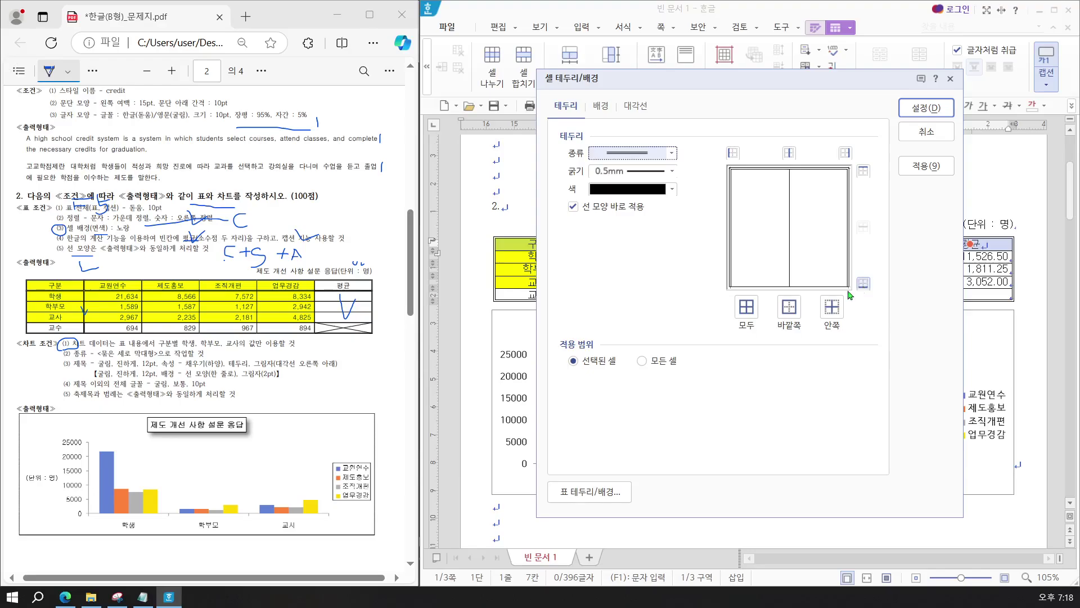
pyautogui.click(790, 311)
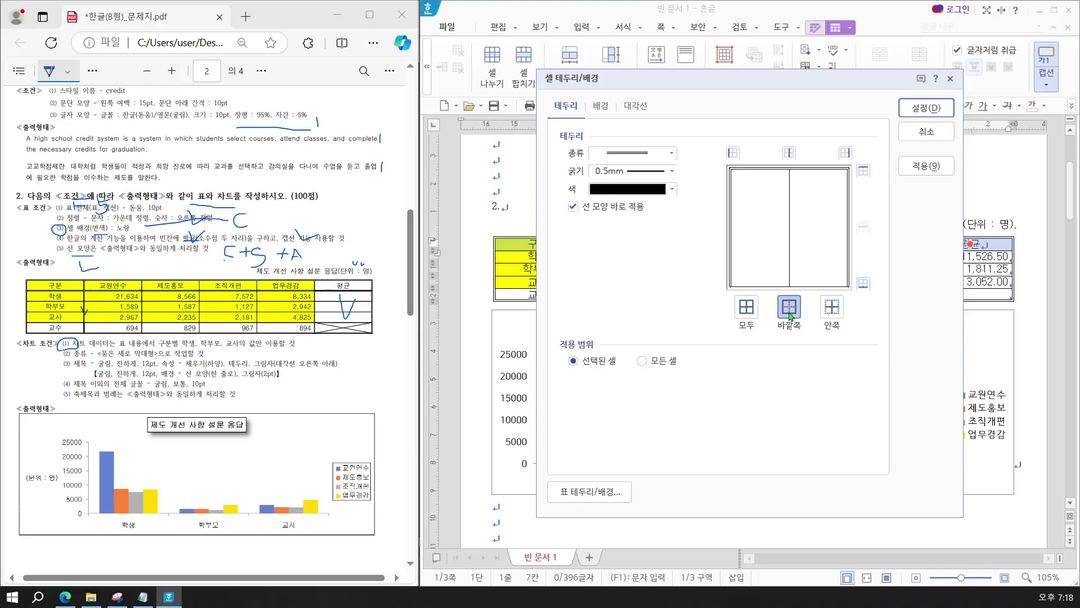
pyautogui.click(910, 112)
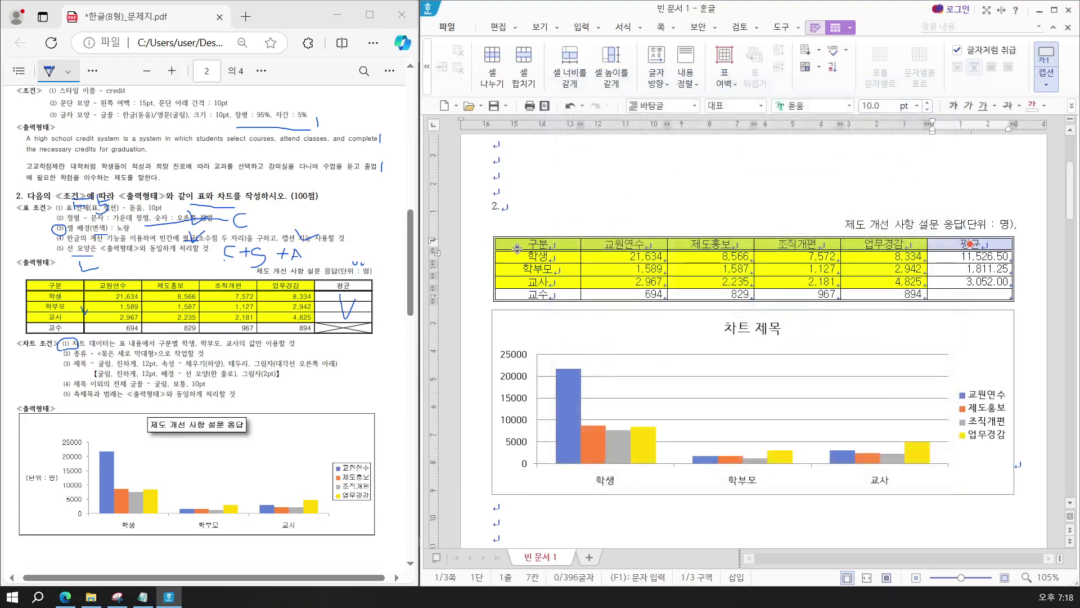
# Apply a double-line outside border to the table's 구분 column, from the header down to 교수
pyautogui.click(537, 281)
pyautogui.moveTo(528, 289); pyautogui.dragTo(530, 293)
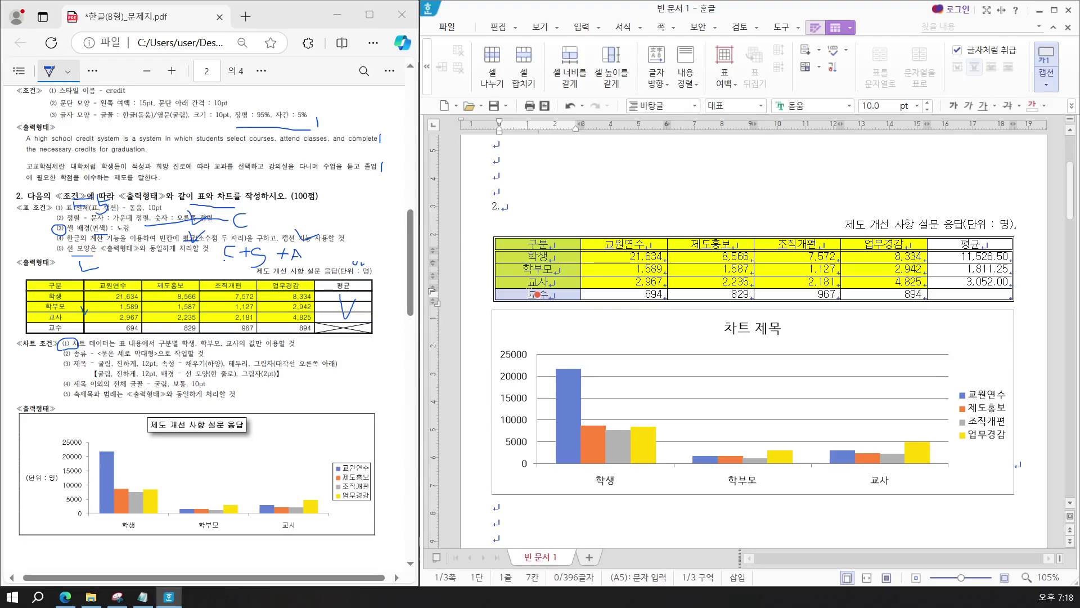
pyautogui.press('l')
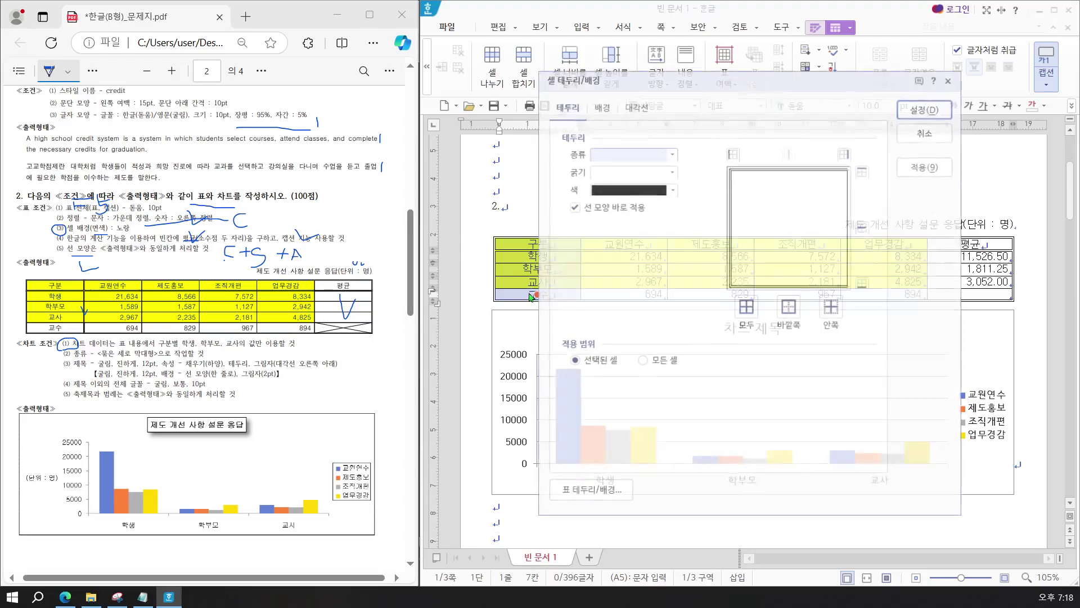
pyautogui.click(619, 153)
pyautogui.click(626, 266)
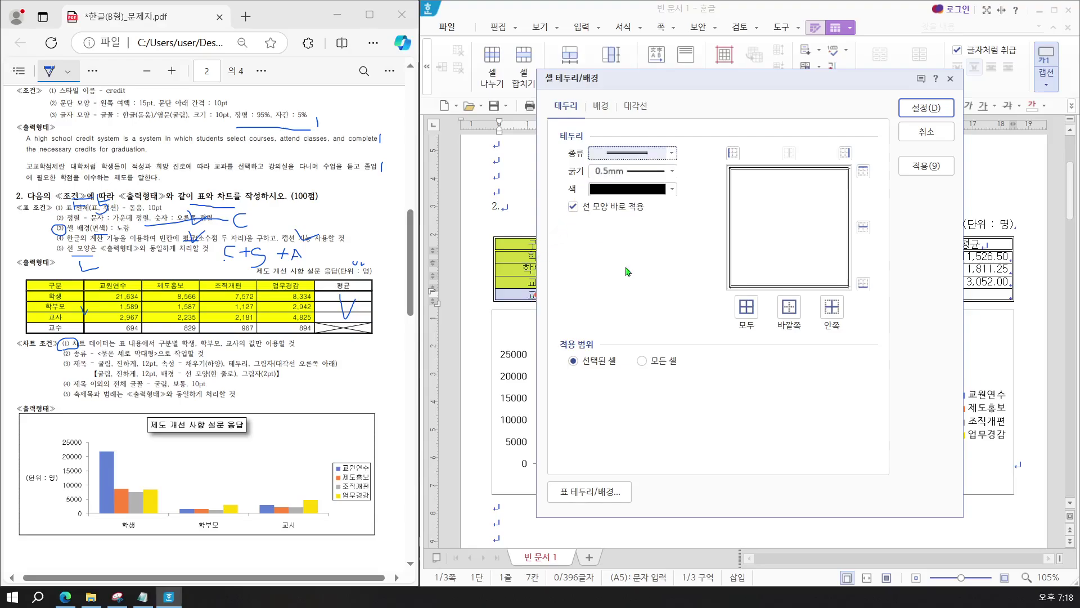
pyautogui.click(789, 309)
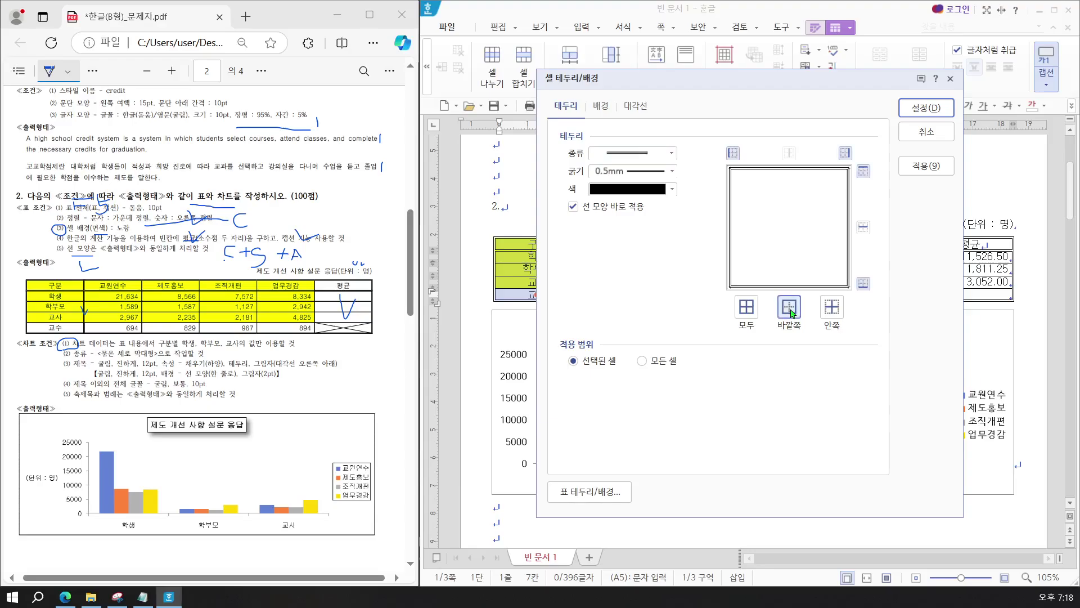
pyautogui.click(910, 108)
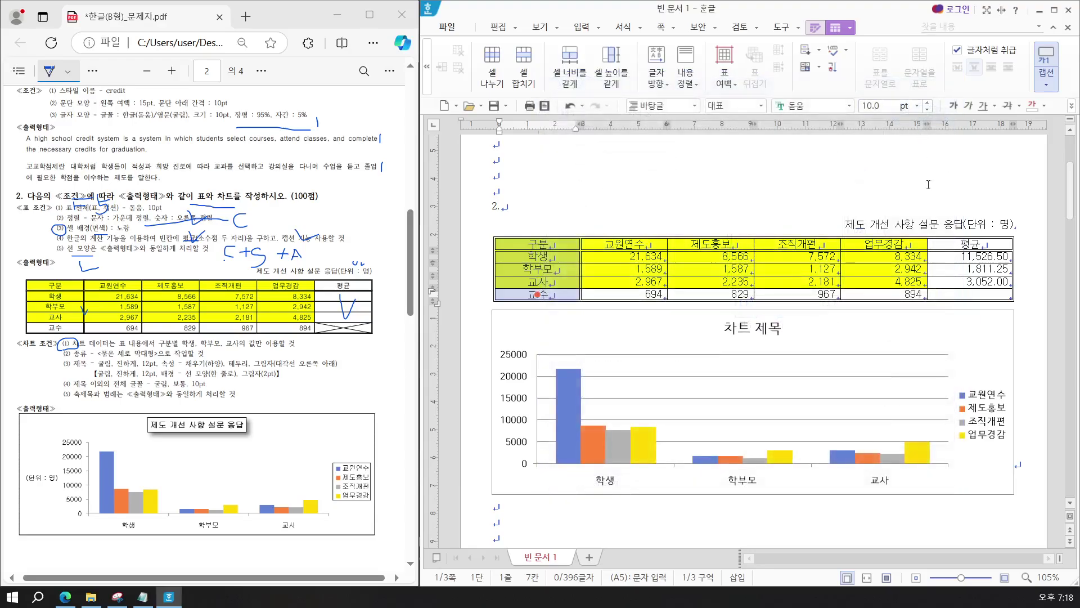
# Cross out the empty 평균 cell in the 교수 row with both diagonal lines, and leave the table for the blank lines below the chart
pyautogui.click(956, 292)
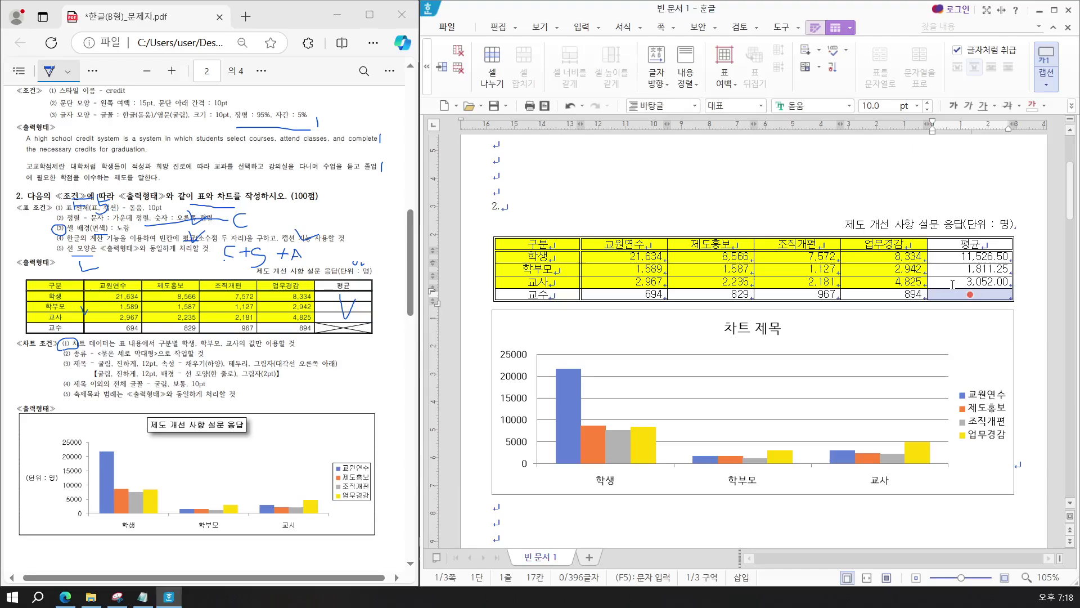
pyautogui.press('l')
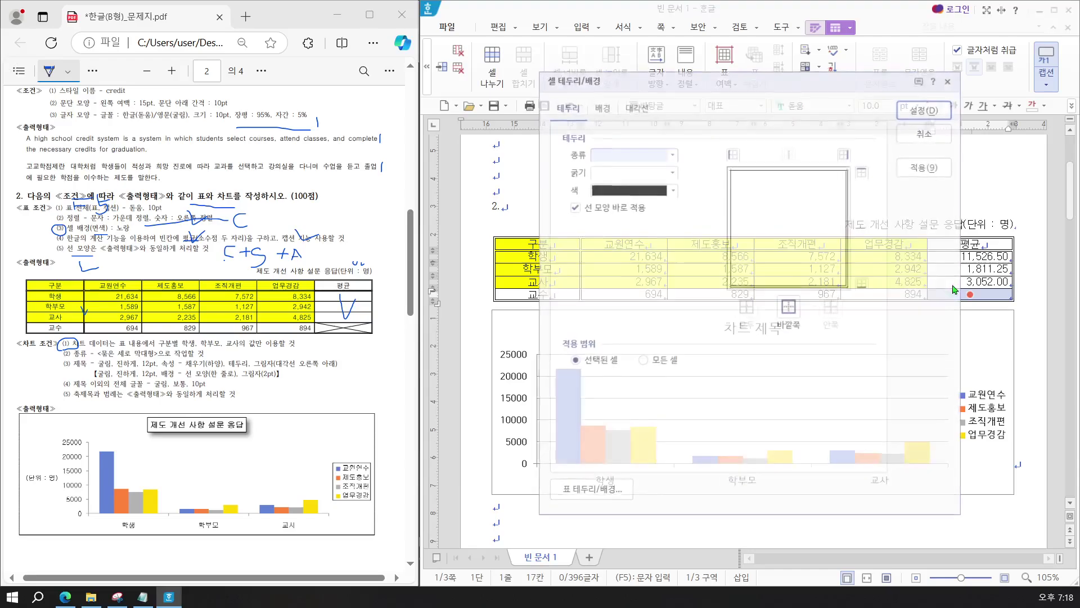
pyautogui.click(639, 107)
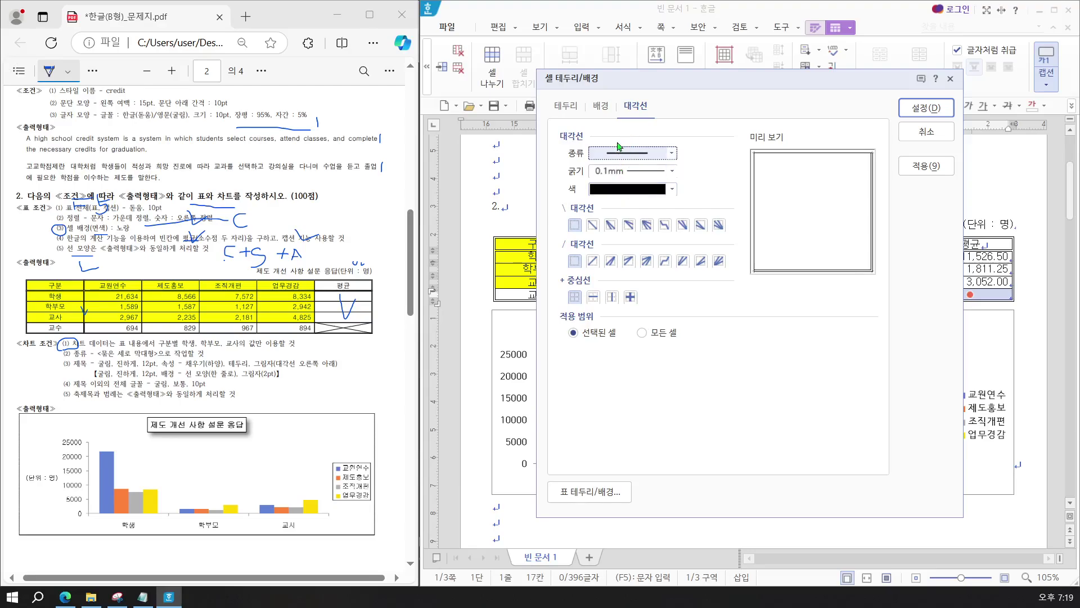
pyautogui.click(593, 225)
pyautogui.click(593, 263)
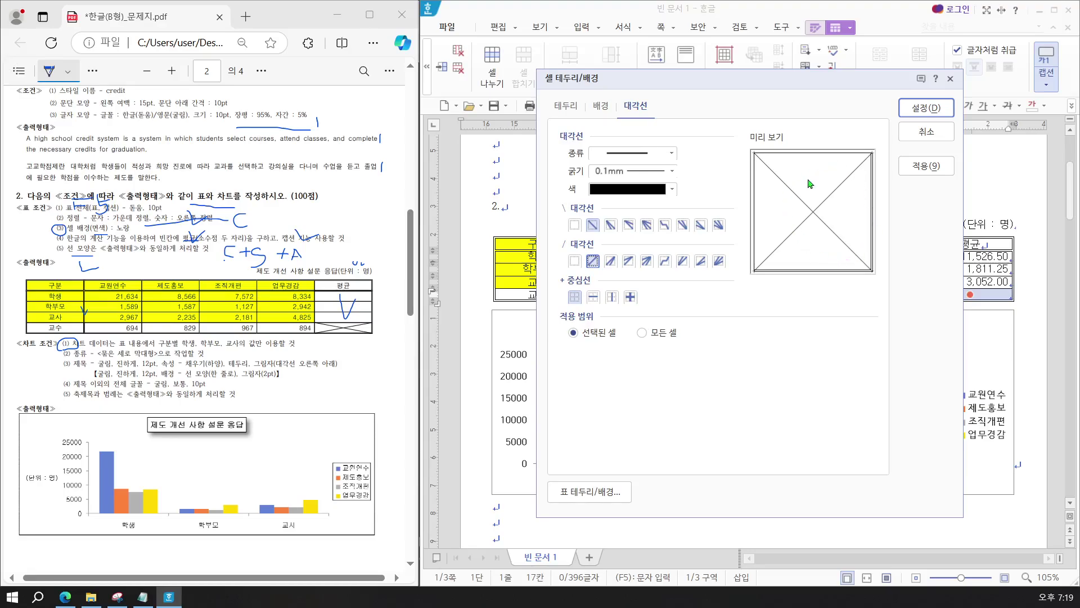
pyautogui.click(915, 110)
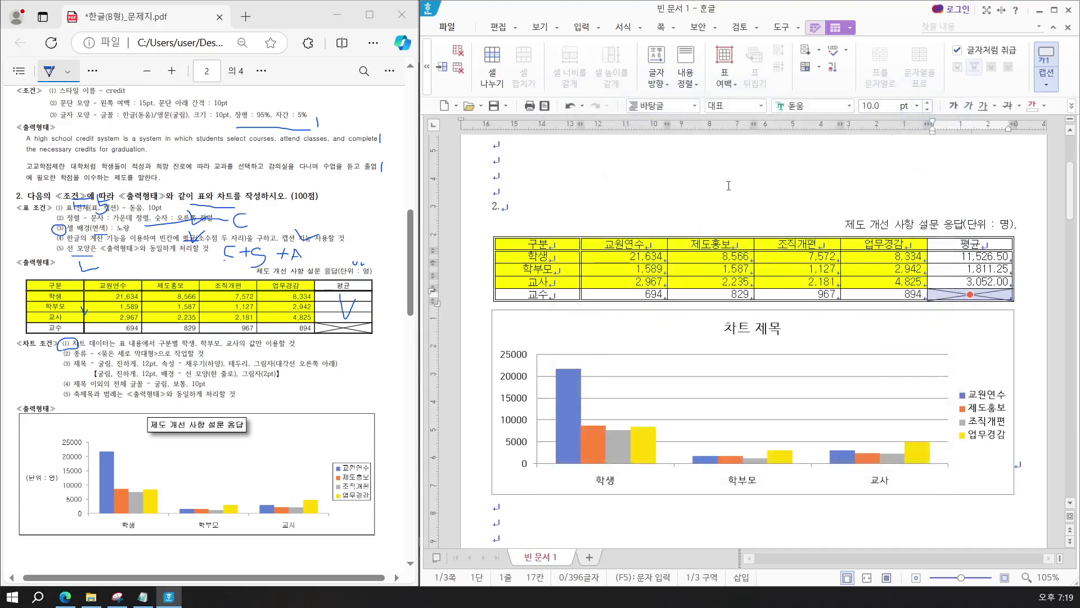
pyautogui.scroll(-1, 530, 268)
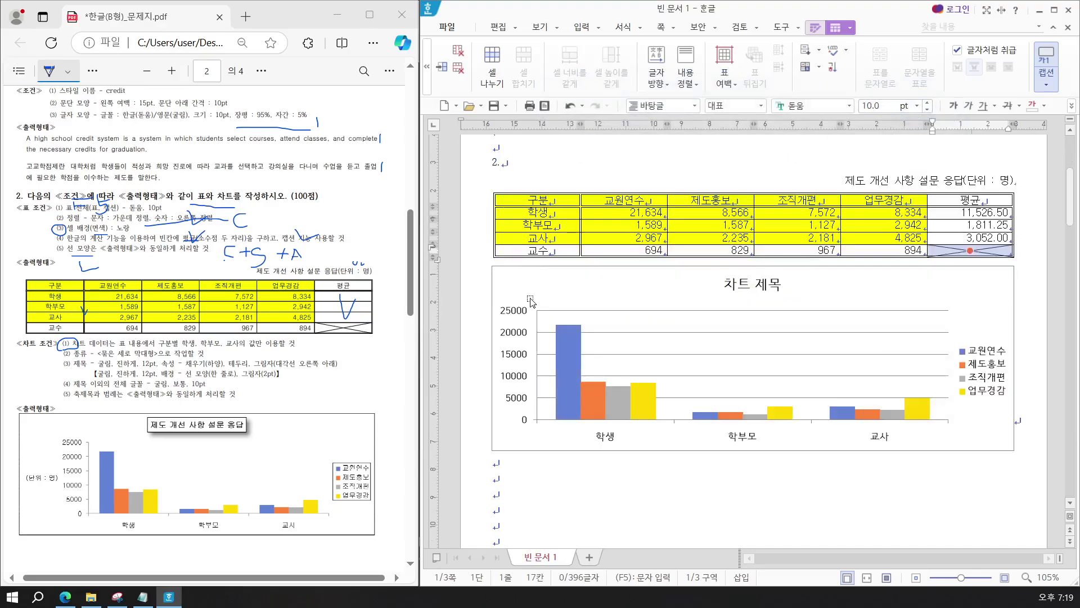
pyautogui.click(520, 481)
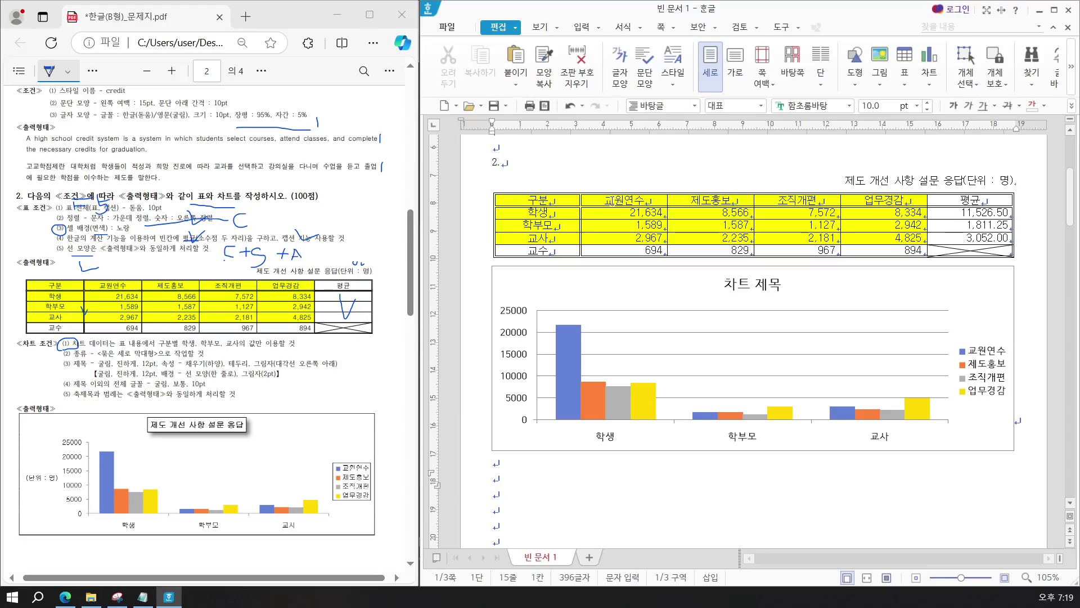
pyautogui.press('Hangul')
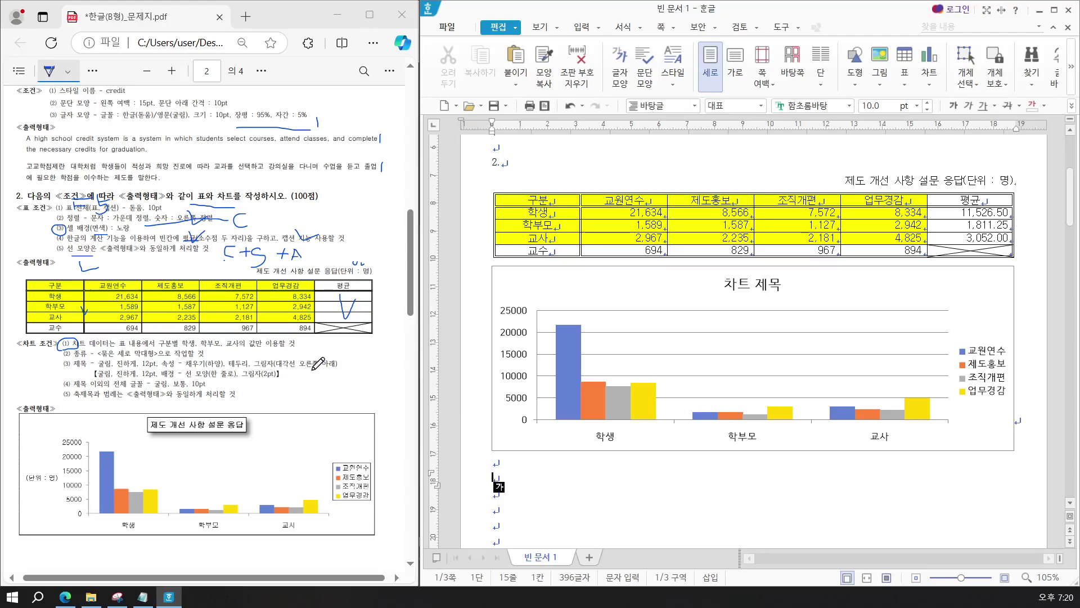
# Check-mark chart condition (3) in the exam PDF, plus the sample chart's unit label, value axis, category axis and legend
pyautogui.click(339, 358)
pyautogui.moveTo(338, 358); pyautogui.dragTo(357, 353)
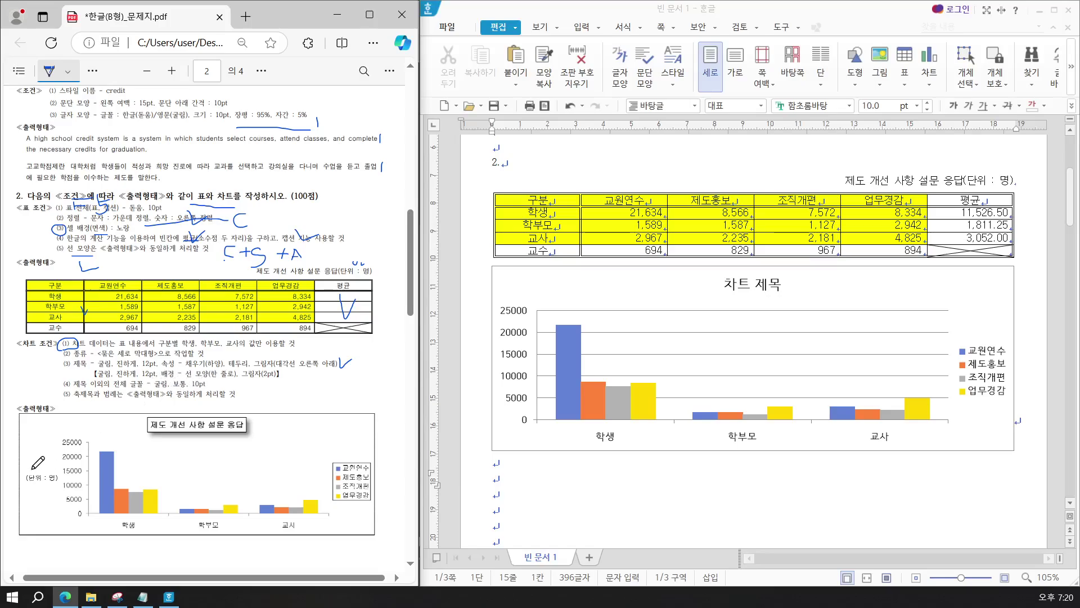
pyautogui.moveTo(34, 465); pyautogui.dragTo(43, 464)
pyautogui.moveTo(71, 427); pyautogui.dragTo(83, 425)
pyautogui.moveTo(155, 522); pyautogui.dragTo(162, 521)
pyautogui.moveTo(343, 453); pyautogui.dragTo(353, 452)
# Add a primary vertical axis title (기본 세로) to the chart
pyautogui.click(654, 289)
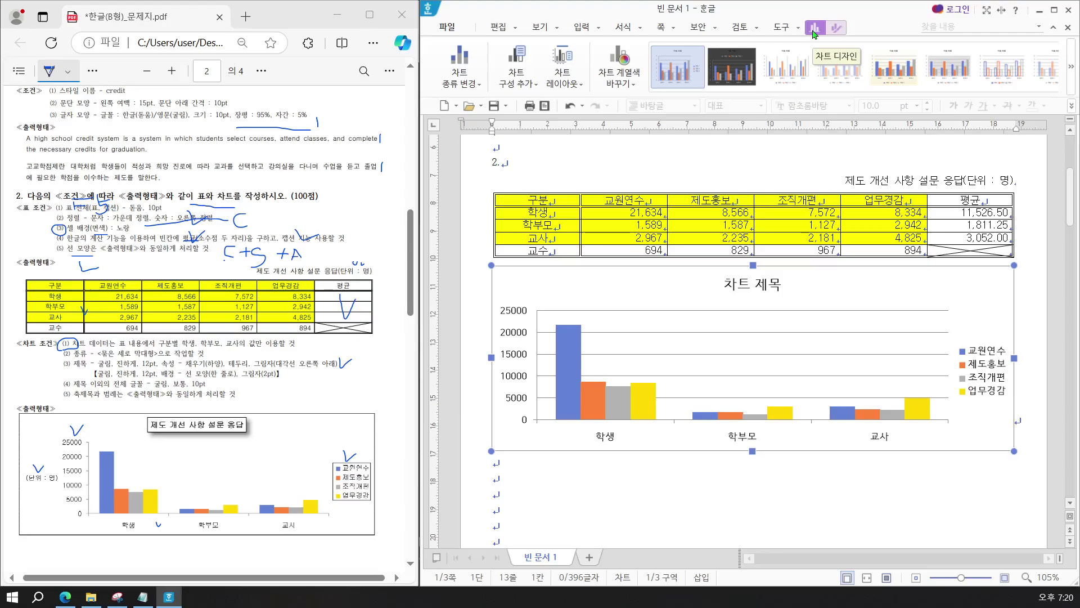
pyautogui.click(516, 85)
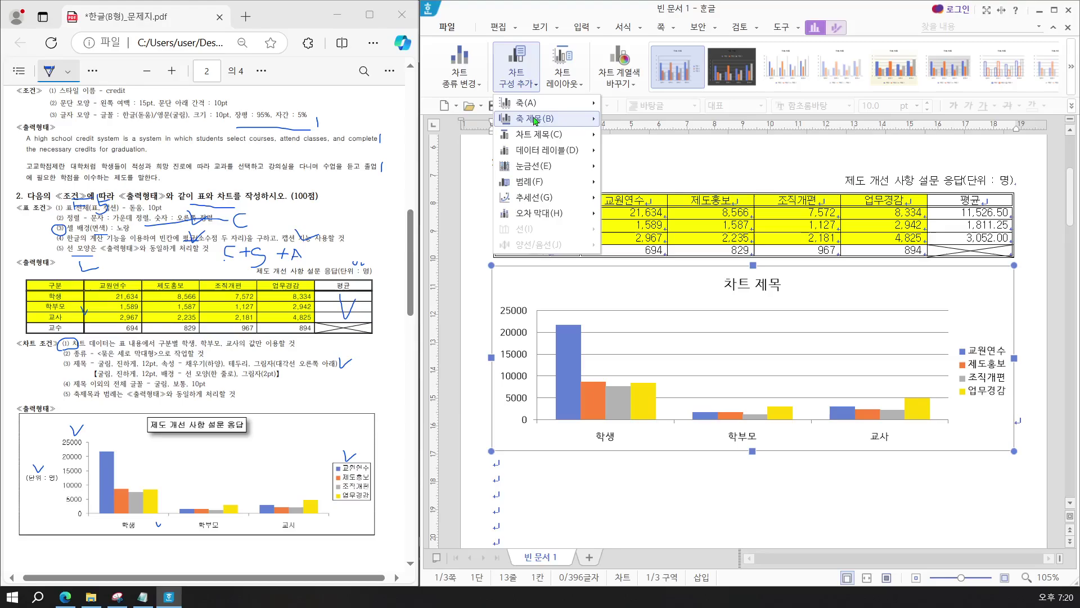
pyautogui.moveTo(535, 122)
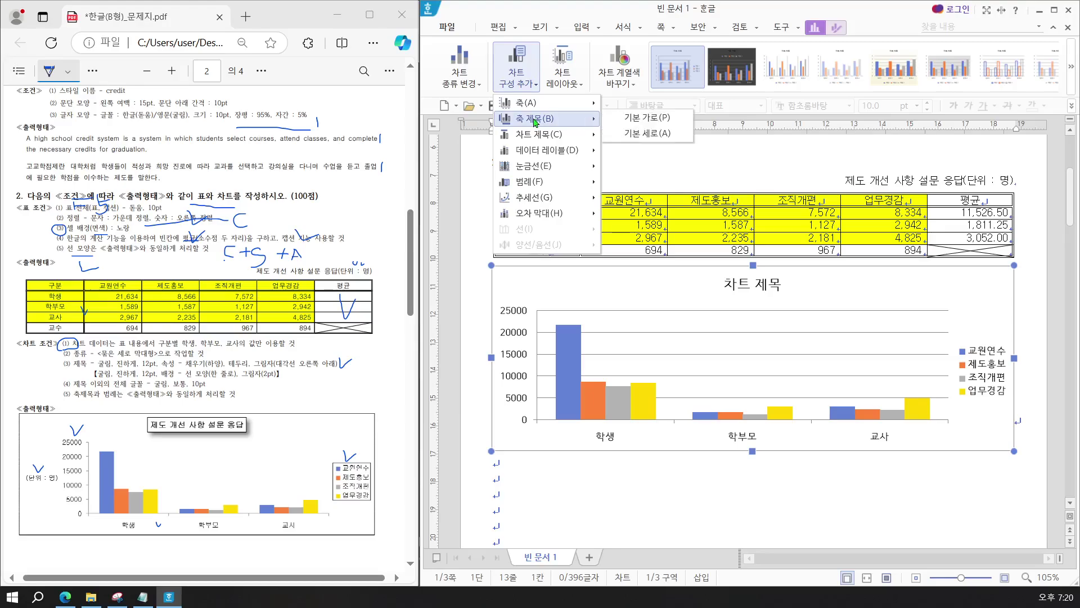
pyautogui.click(636, 137)
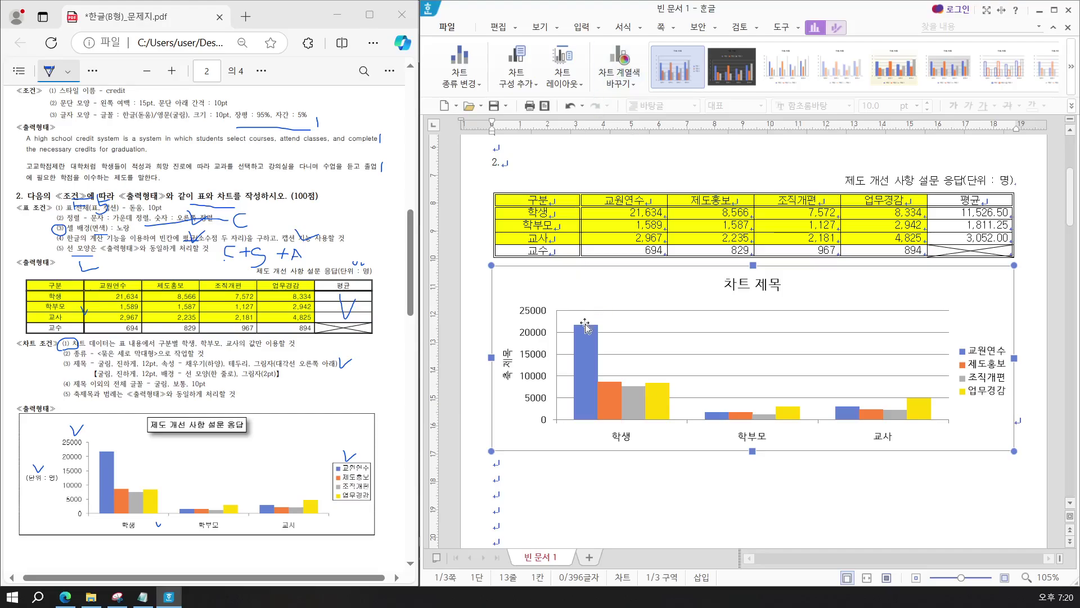
# Set the chart title's text to 제도 개선 사항 설문 응답, keeping (단위 : 명) on the clipboard for reuse
pyautogui.click(739, 289)
pyautogui.rightClick(739, 289)
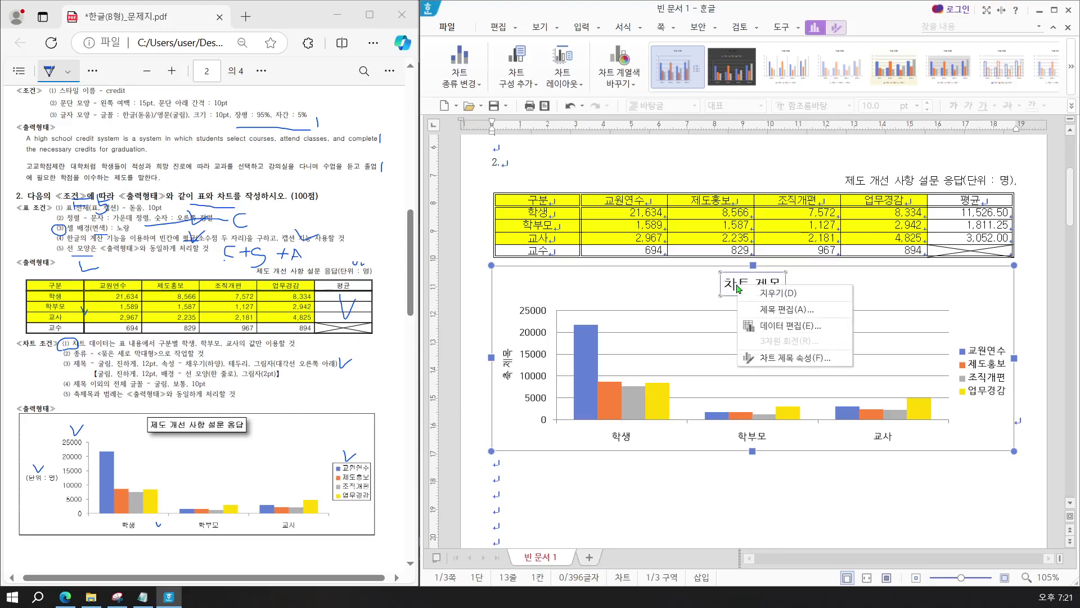
pyautogui.click(760, 316)
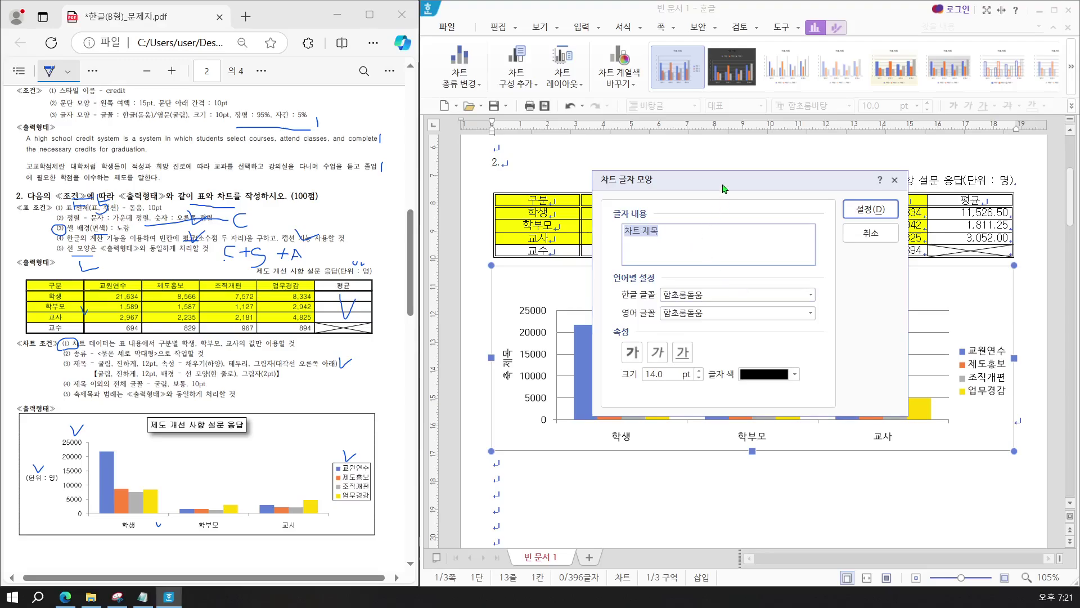
pyautogui.moveTo(724, 189); pyautogui.dragTo(718, 242)
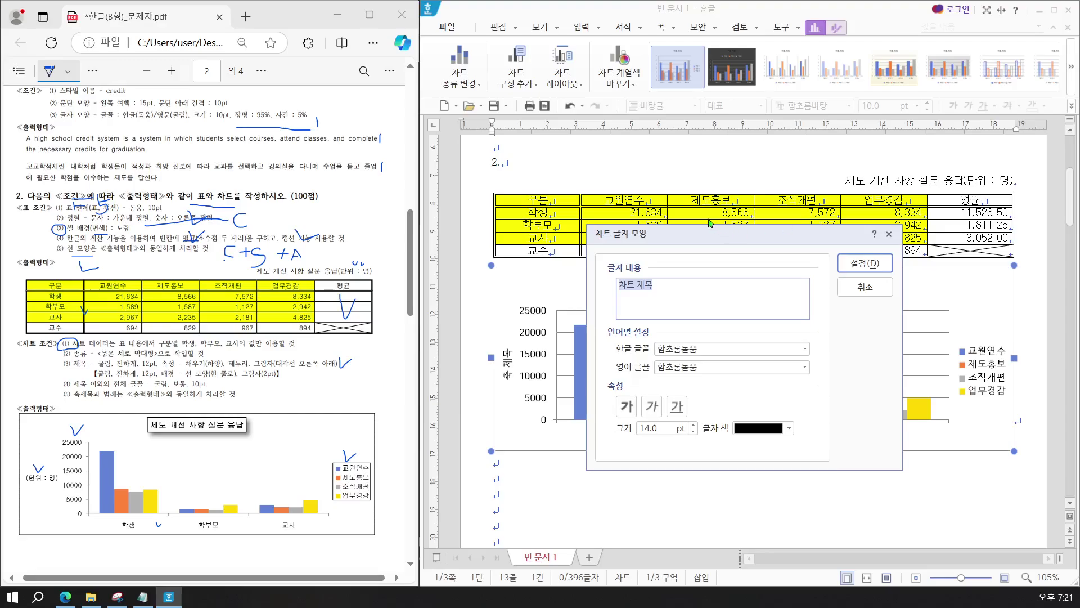
pyautogui.write('제도 개선 사항 설문 응답(단위 : 명)')
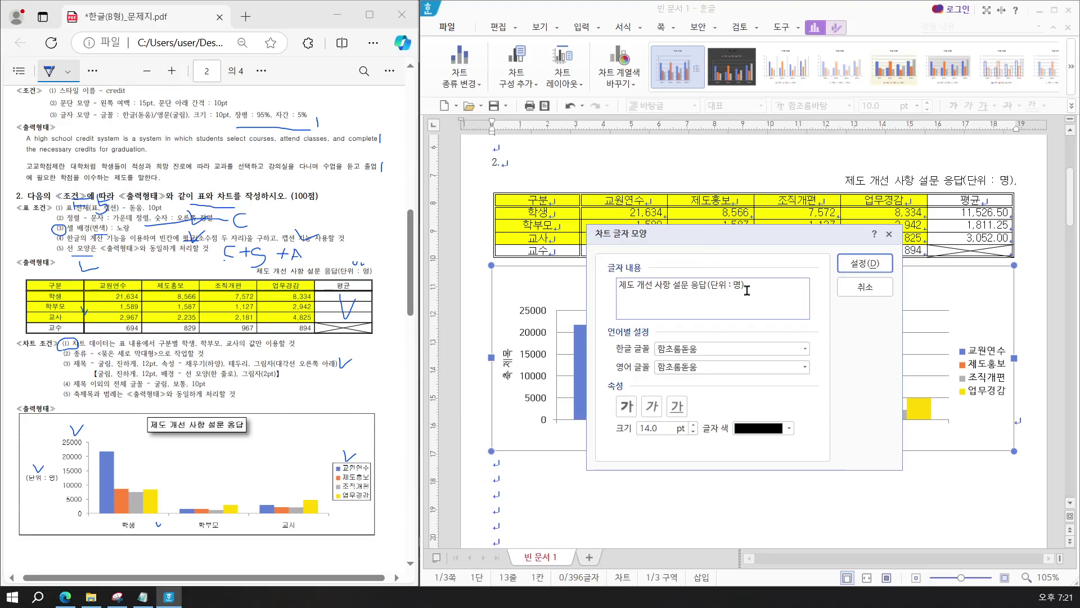
pyautogui.moveTo(750, 287); pyautogui.dragTo(706, 289)
pyautogui.hotkey('ctrl', 'c')
pyautogui.press('Delete')
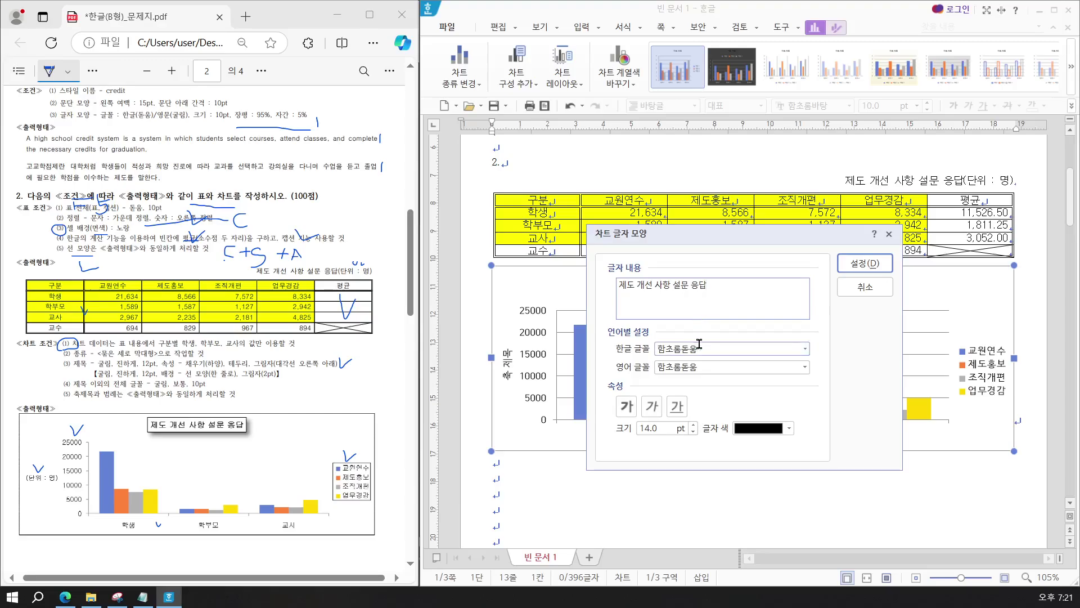
# Format the chart title in the 굴림 Korean font, bold, at 12 pt, and apply the text settings
pyautogui.moveTo(698, 346); pyautogui.dragTo(640, 348)
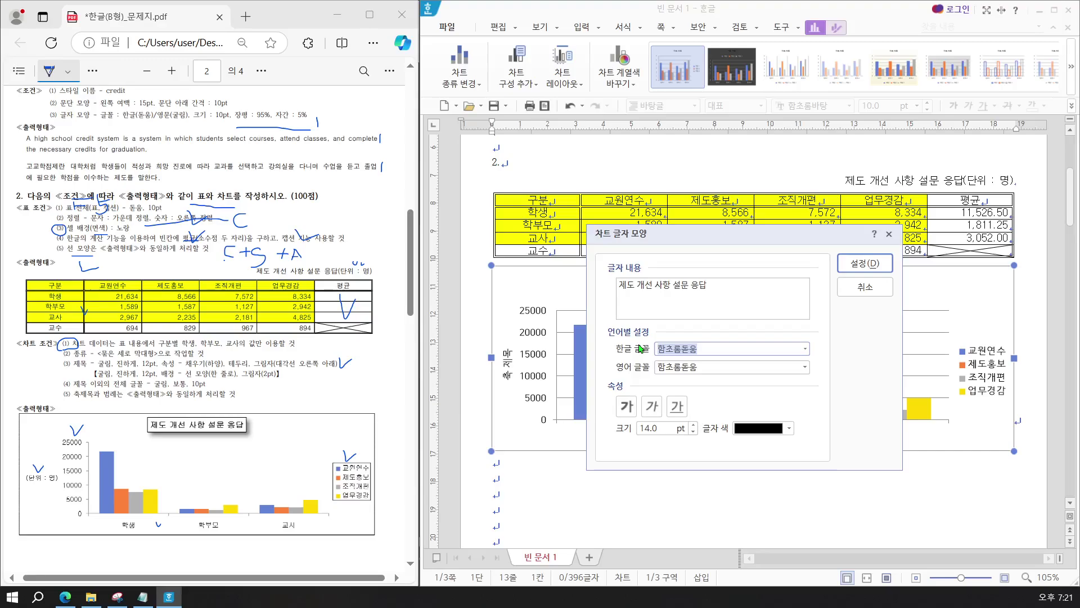
pyautogui.write('굴')
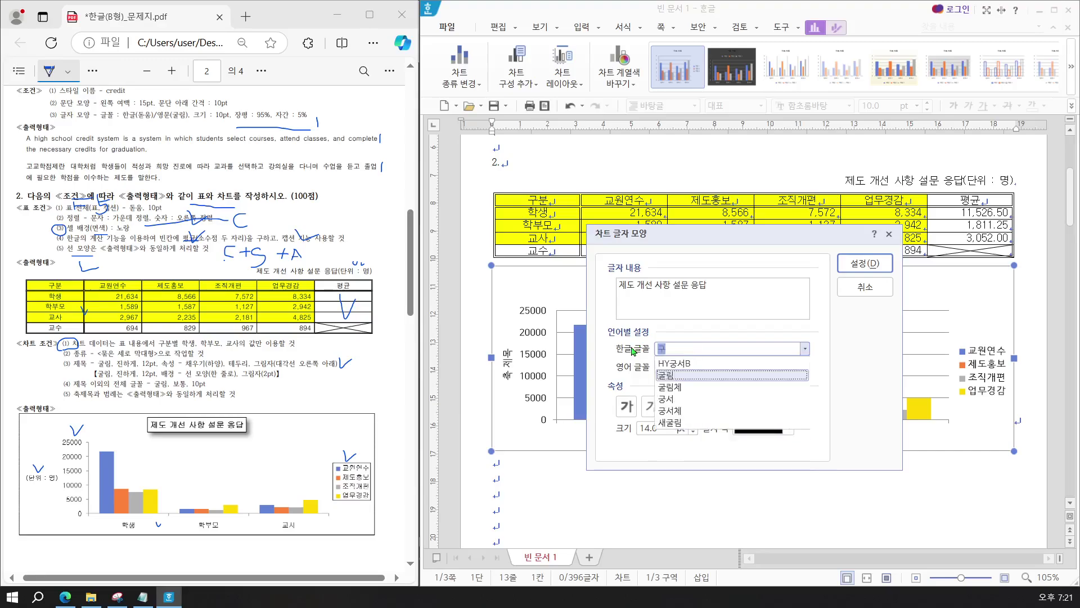
pyautogui.press('Return')
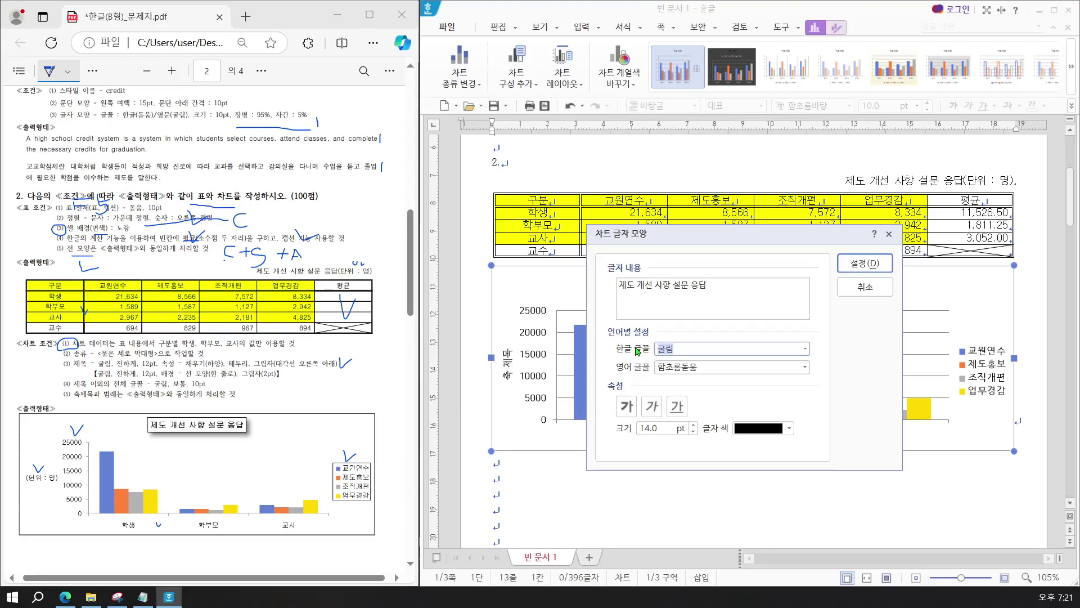
pyautogui.click(624, 406)
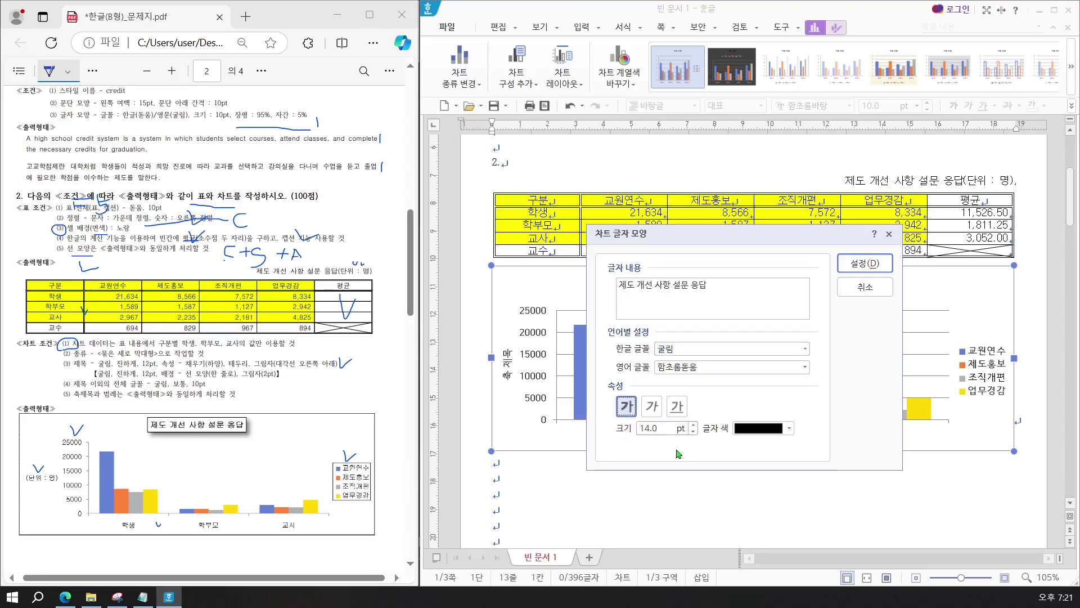
pyautogui.click(693, 432)
pyautogui.click(162, 360)
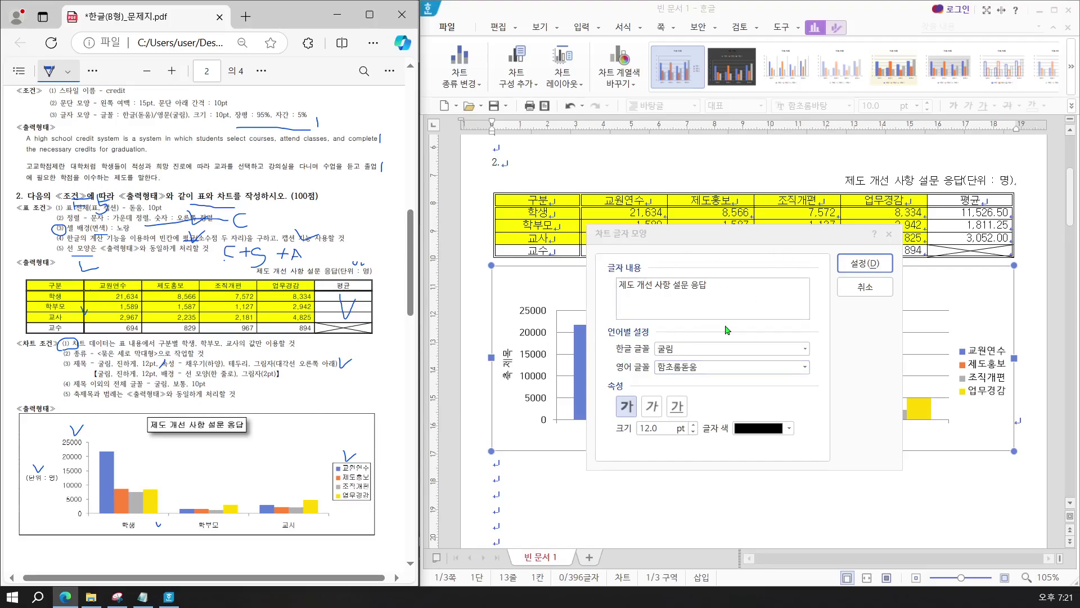
pyautogui.click(866, 264)
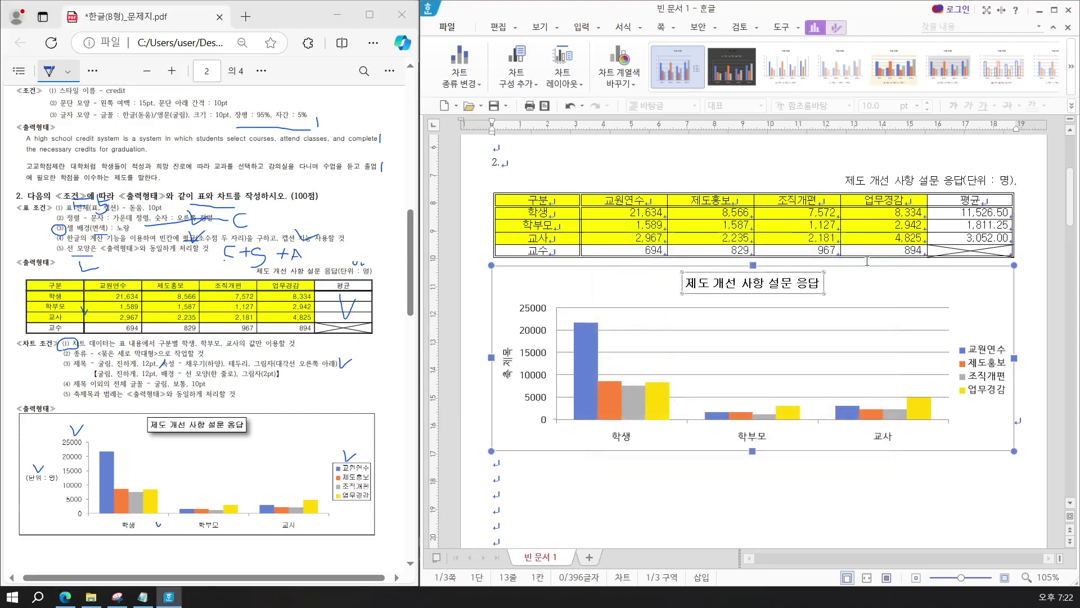
# Give the chart title a white fill, a black outline and a diagonal lower-right outer shadow (대각선 오른쪽 아래)
pyautogui.doubleClick(747, 290)
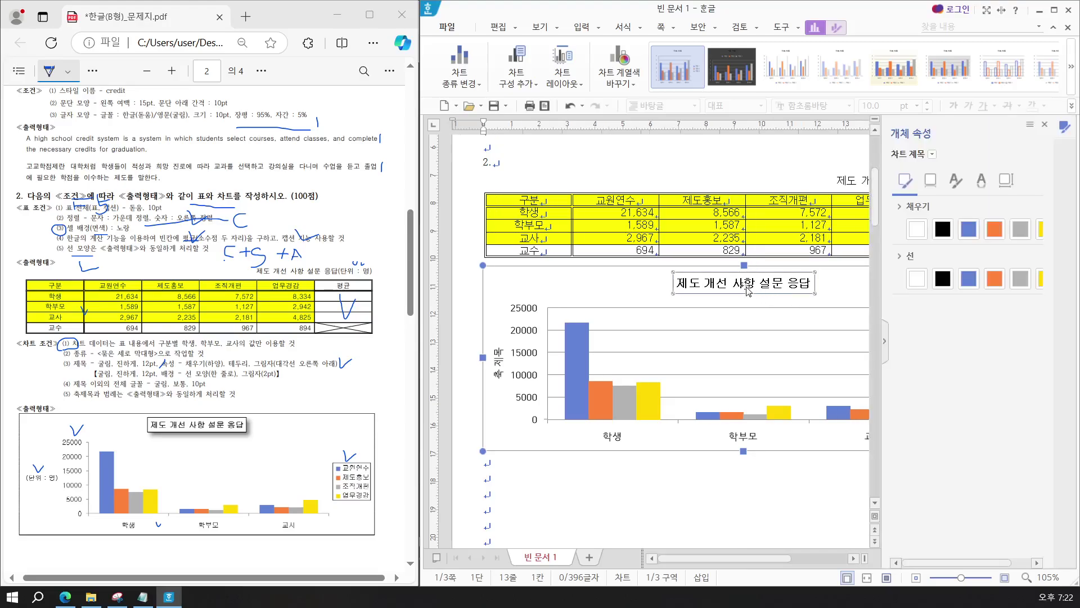
pyautogui.click(165, 370)
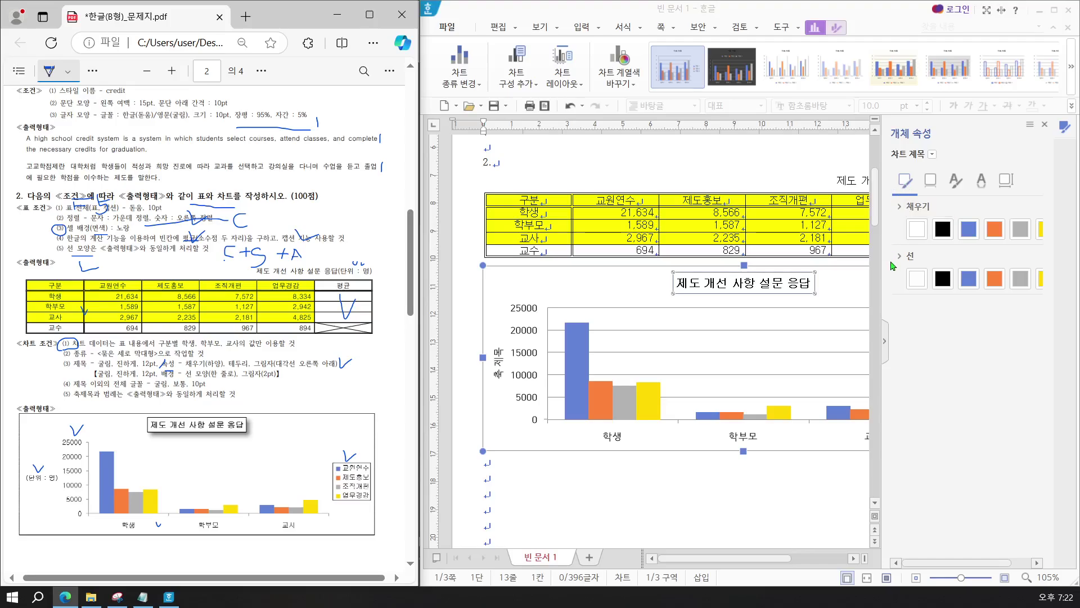
pyautogui.click(918, 231)
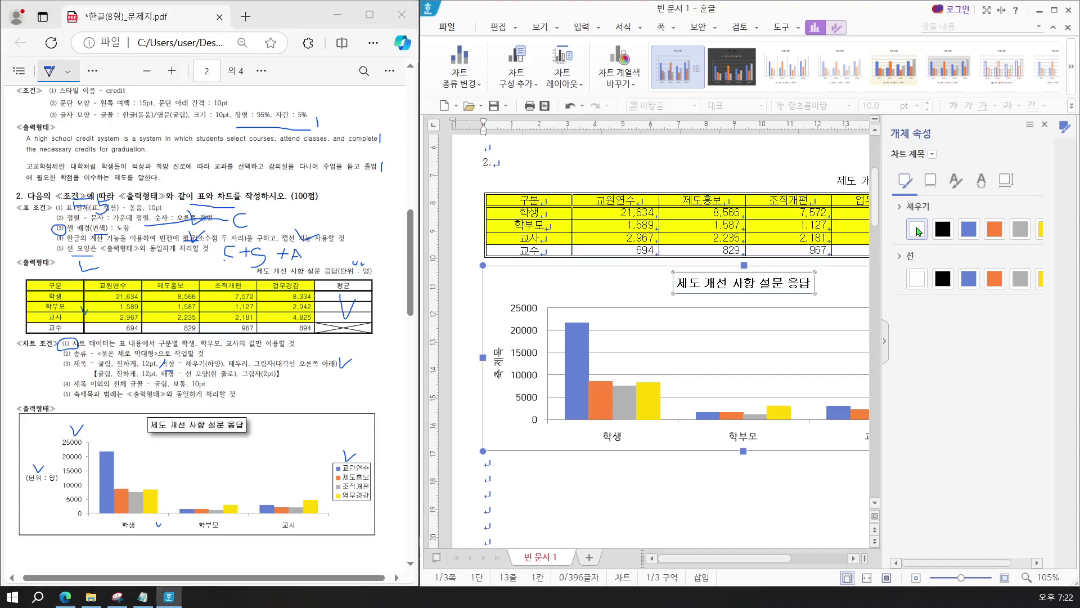
pyautogui.click(944, 280)
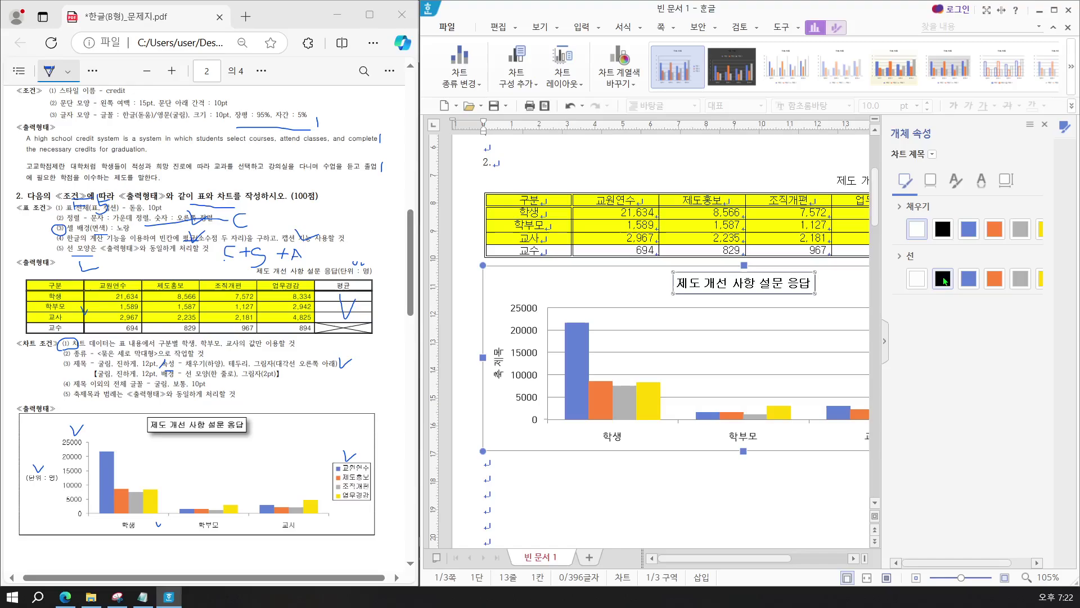
pyautogui.click(924, 186)
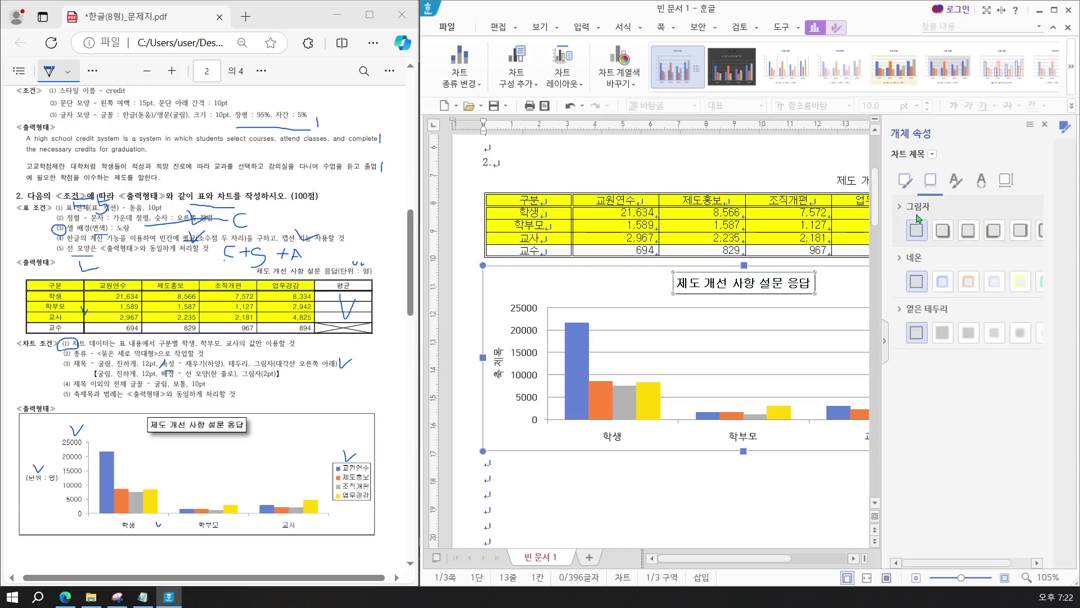
pyautogui.click(942, 233)
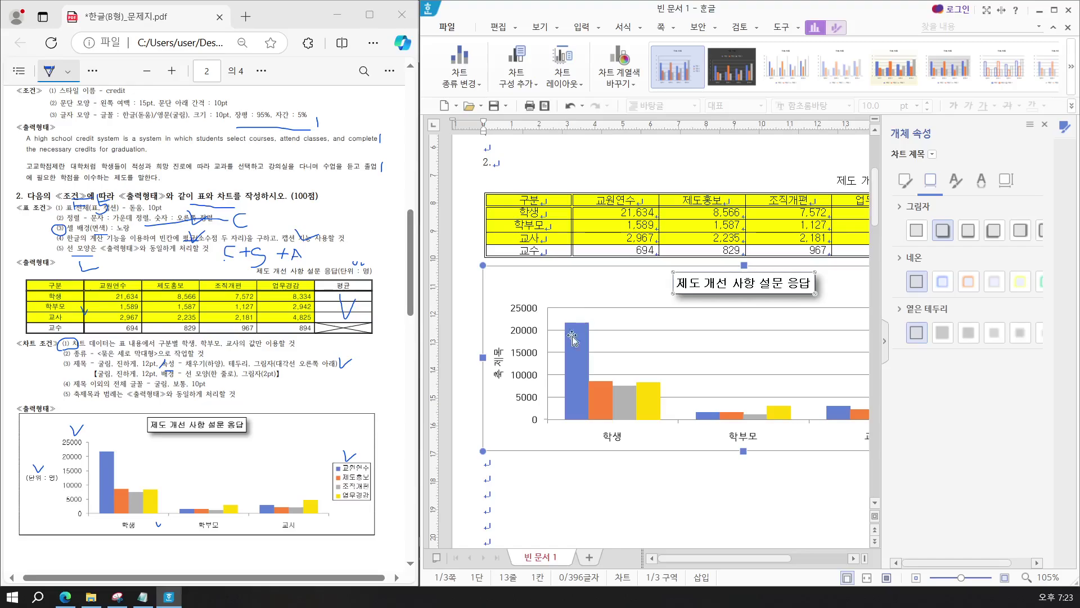
# Replace the vertical axis title's text with the copied unit label (단위 : 명)
pyautogui.click(498, 365)
pyautogui.rightClick(497, 364)
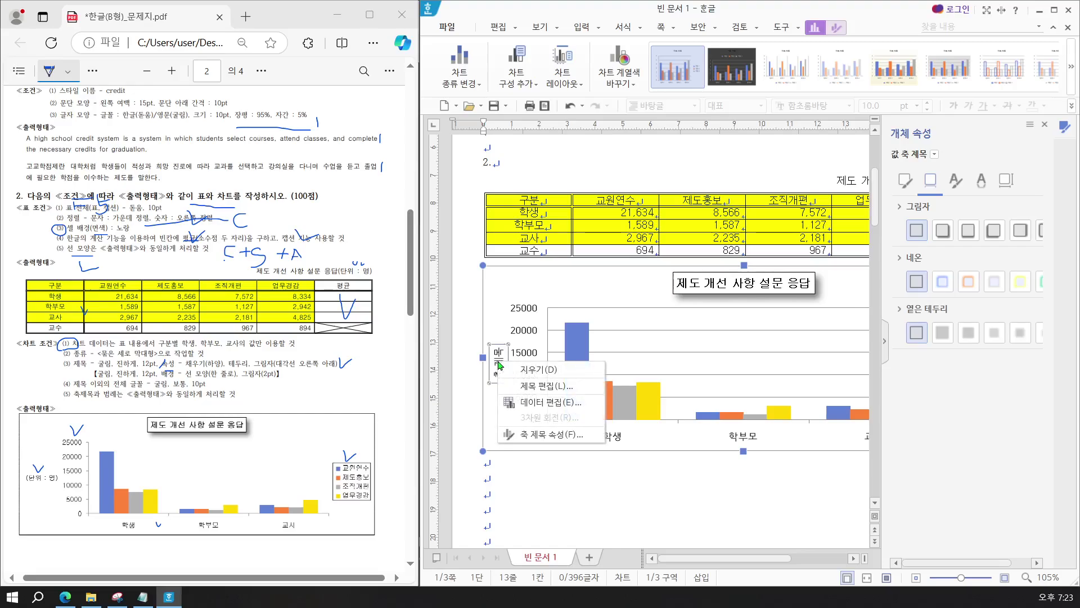
pyautogui.click(532, 387)
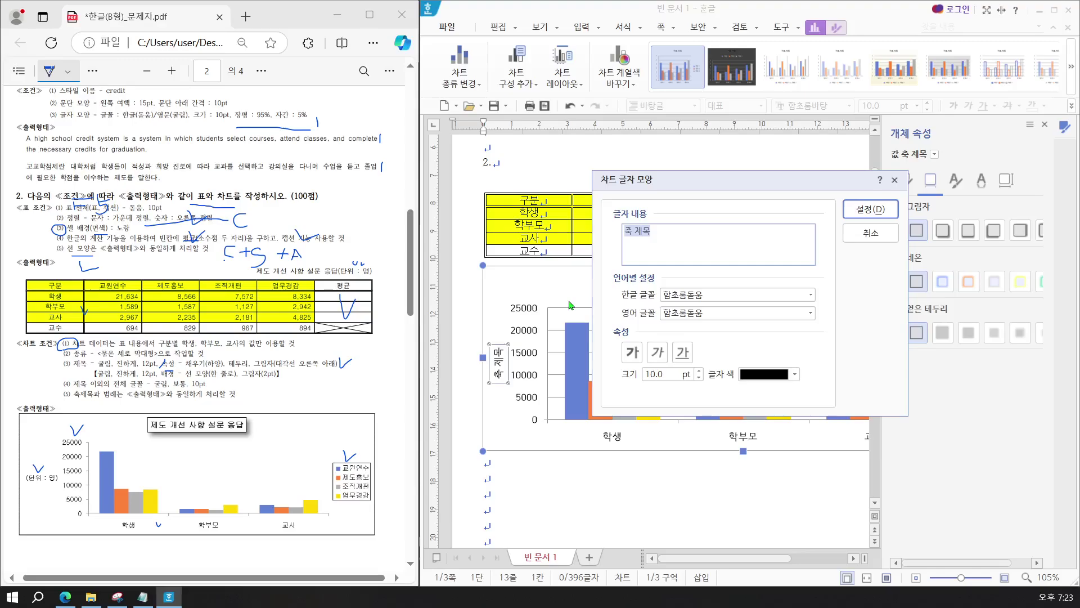
pyautogui.hotkey('ctrl', 'v')
# Set both the Korean and English fonts of the vertical axis title to 굴림 and apply the text settings
pyautogui.click(703, 295)
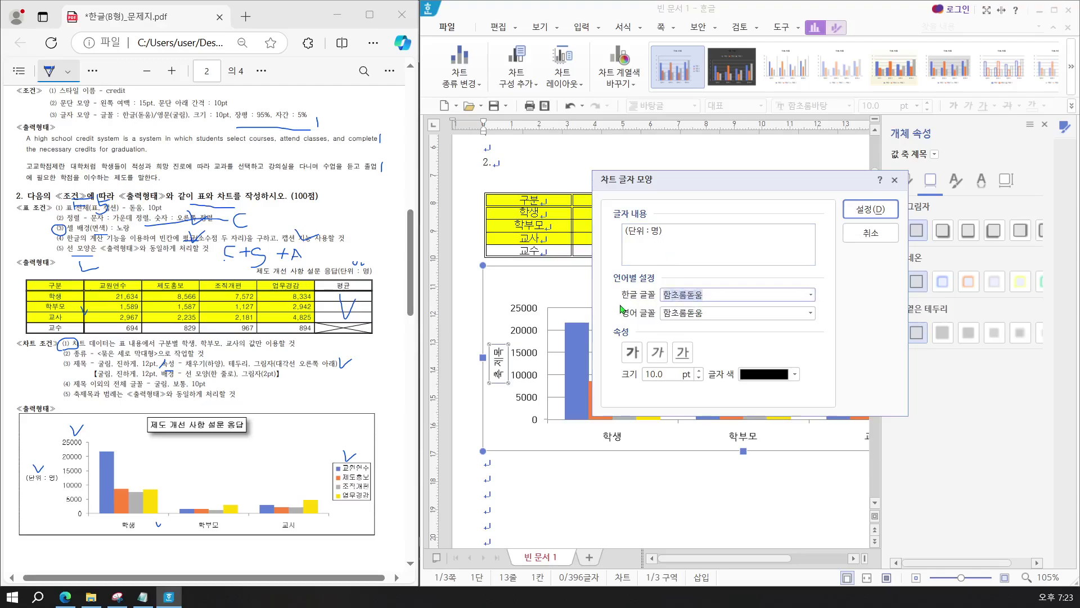
pyautogui.write('굴림')
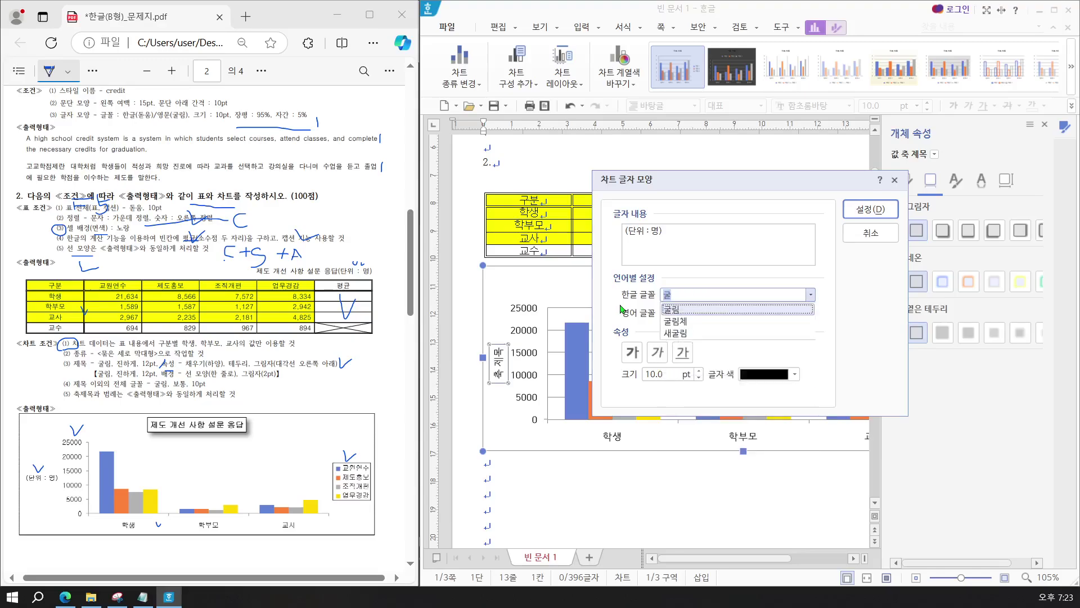
pyautogui.press('Return')
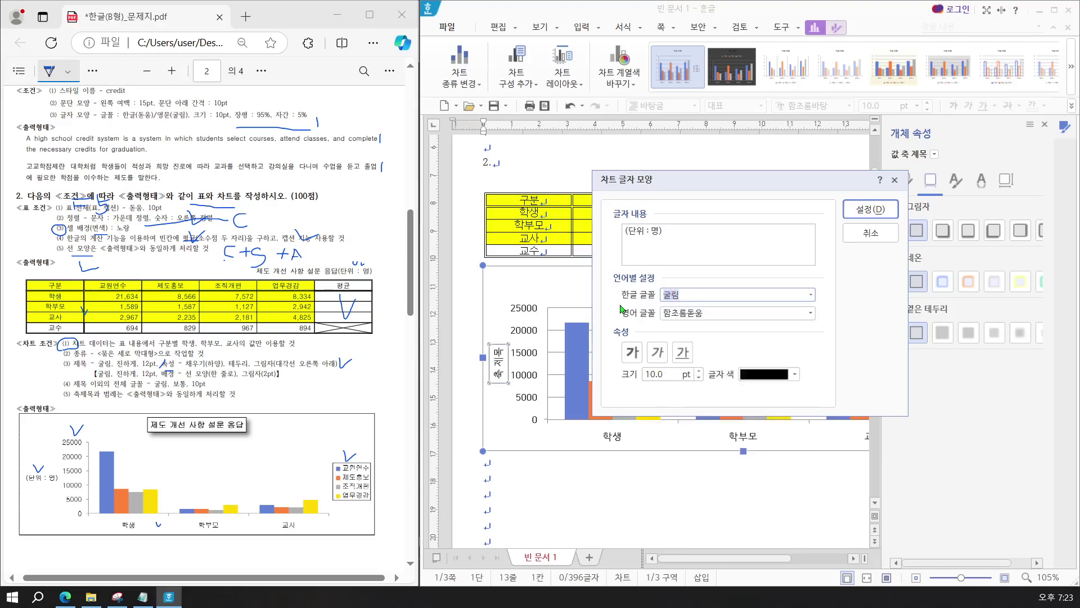
pyautogui.click(710, 313)
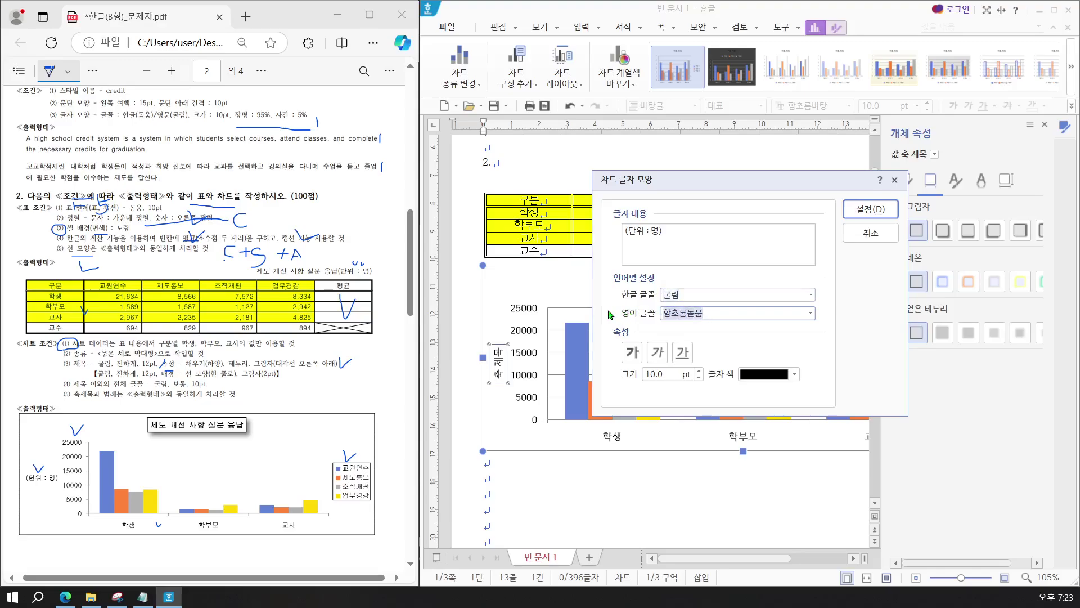
pyautogui.write('굴림')
pyautogui.press('Return')
pyautogui.click(860, 212)
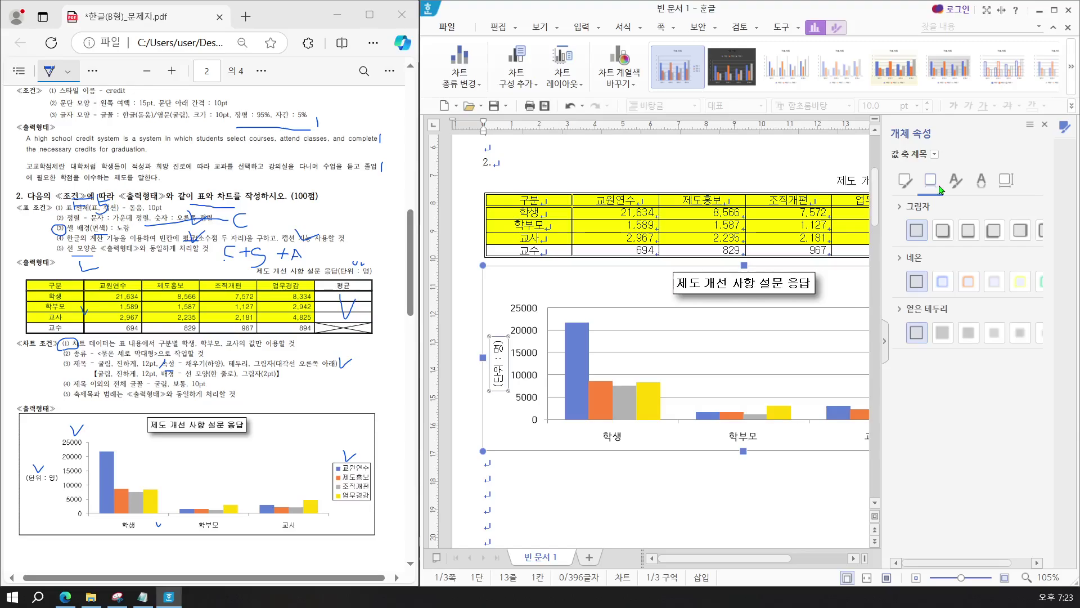
# Change the vertical axis title's text direction to horizontal (가로)
pyautogui.click(1005, 181)
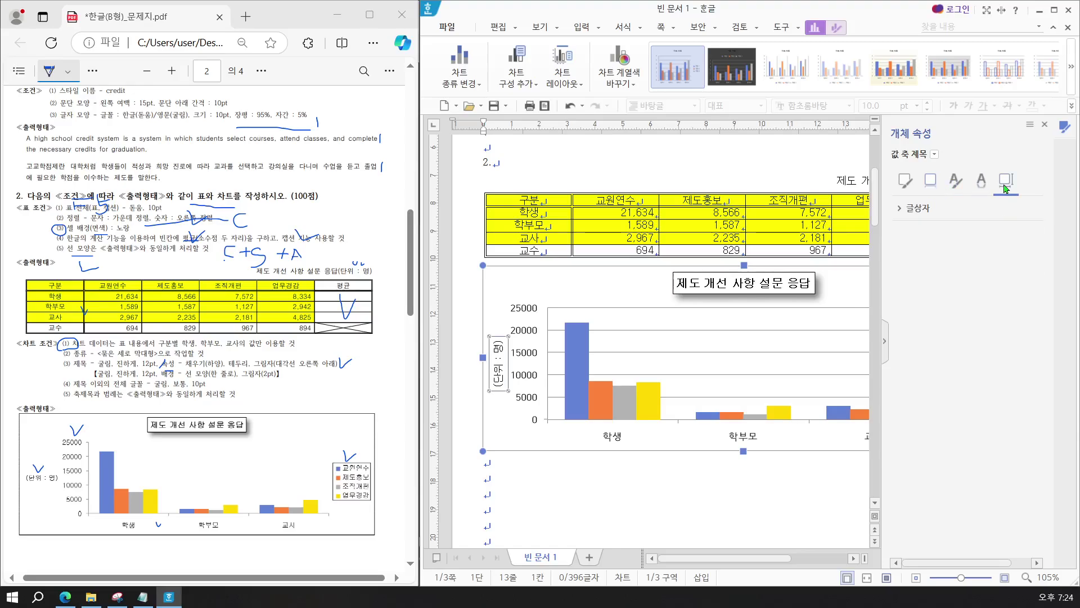
pyautogui.click(915, 209)
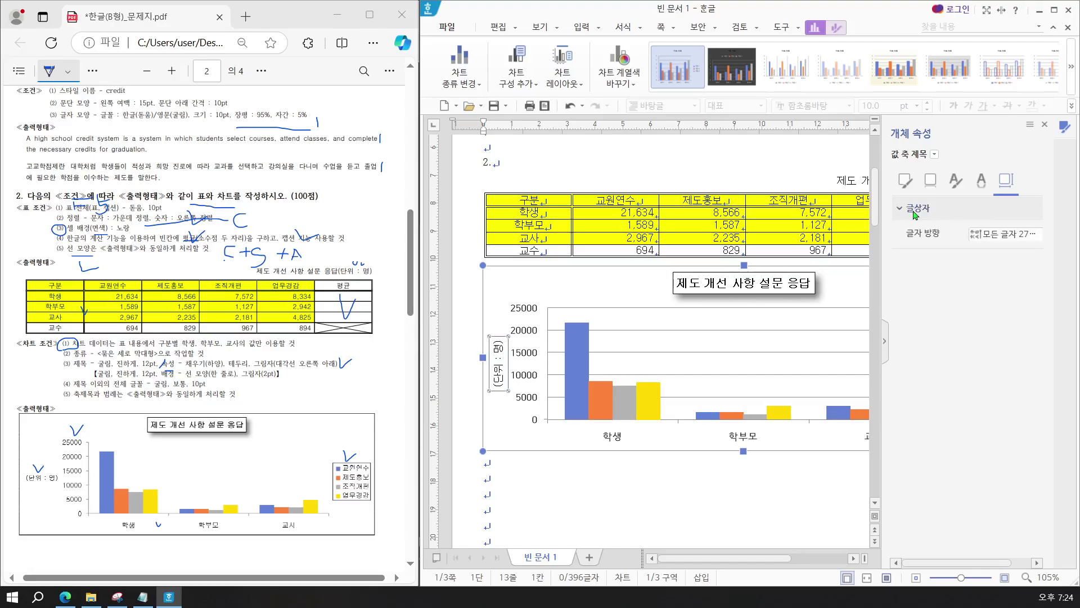
pyautogui.click(993, 235)
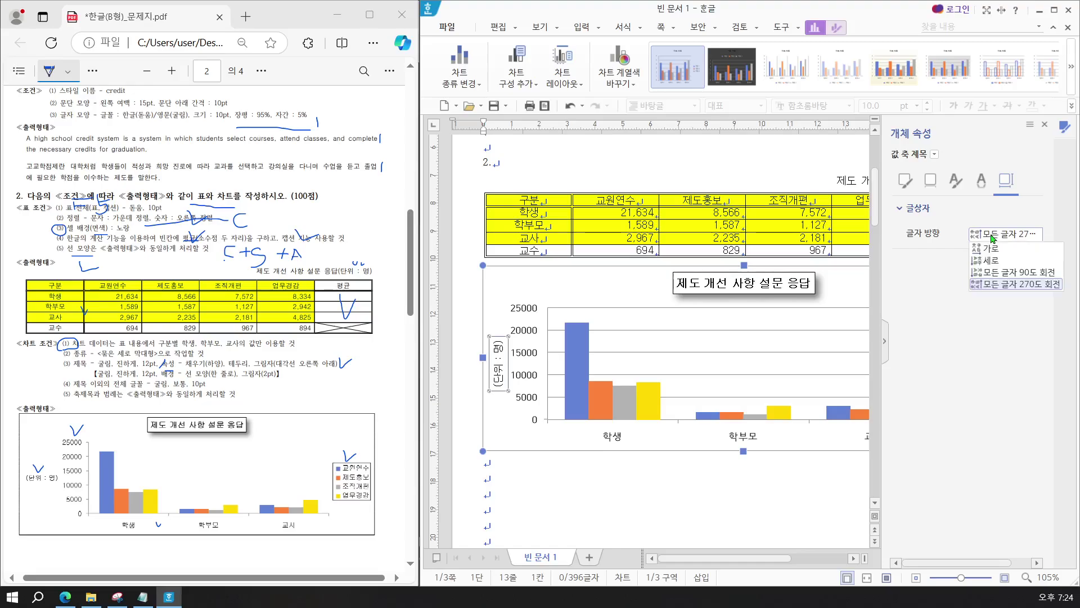
pyautogui.click(992, 249)
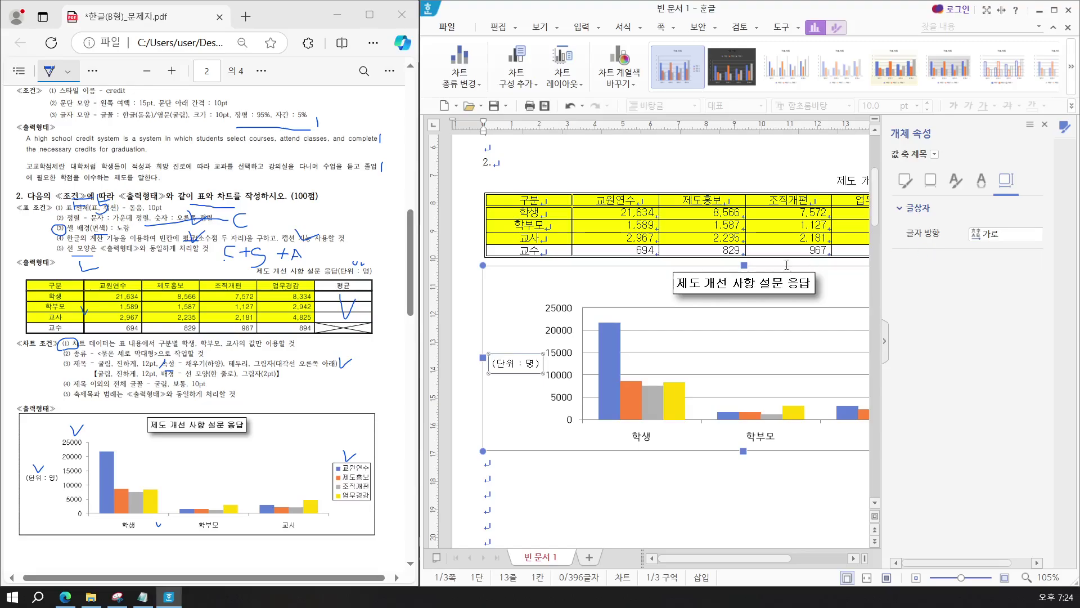
# Set both the Korean and English fonts of the chart's value axis labels to 굴림 and apply the text settings
pyautogui.click(559, 336)
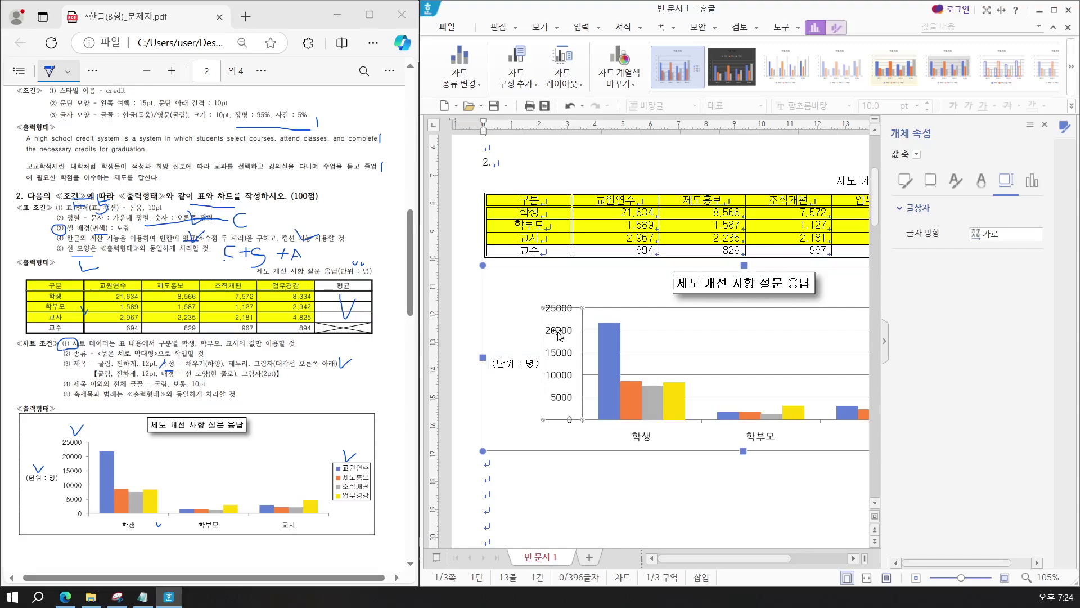
pyautogui.rightClick(558, 335)
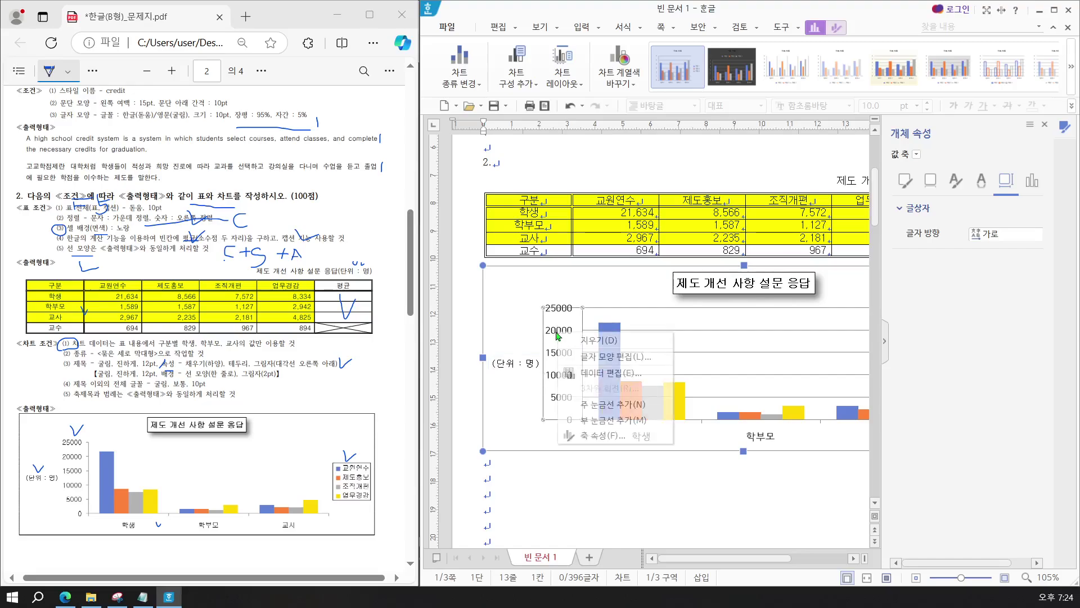
pyautogui.click(579, 358)
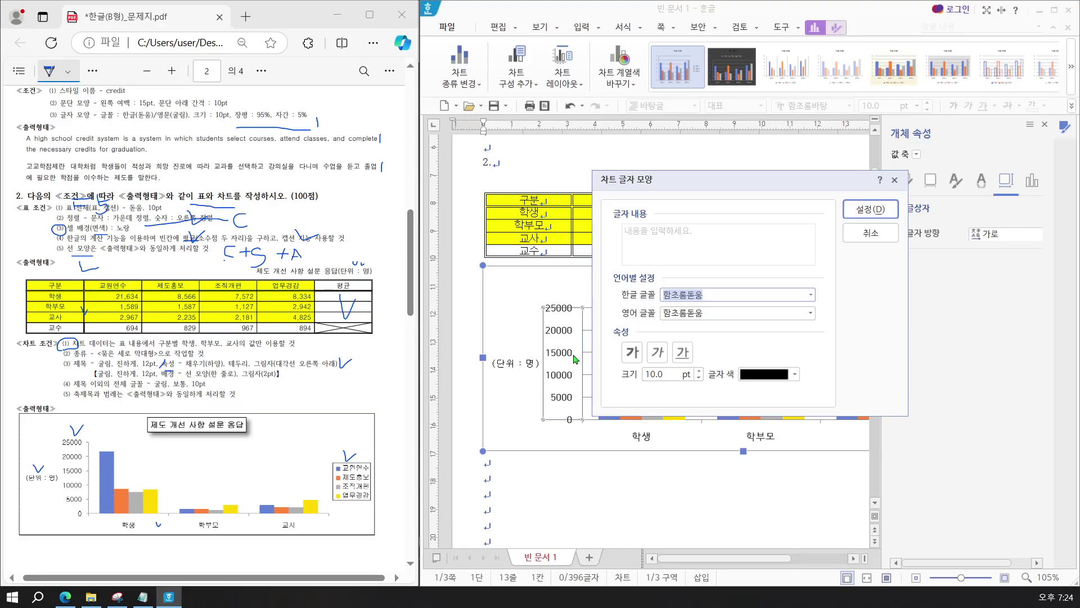
pyautogui.write('굴림')
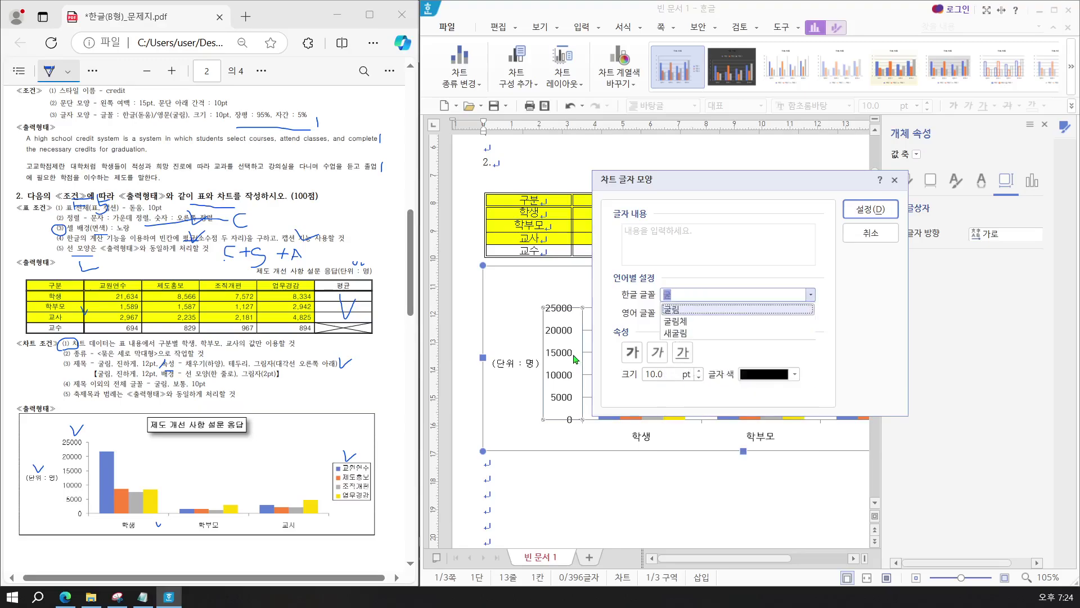
pyautogui.press('Return')
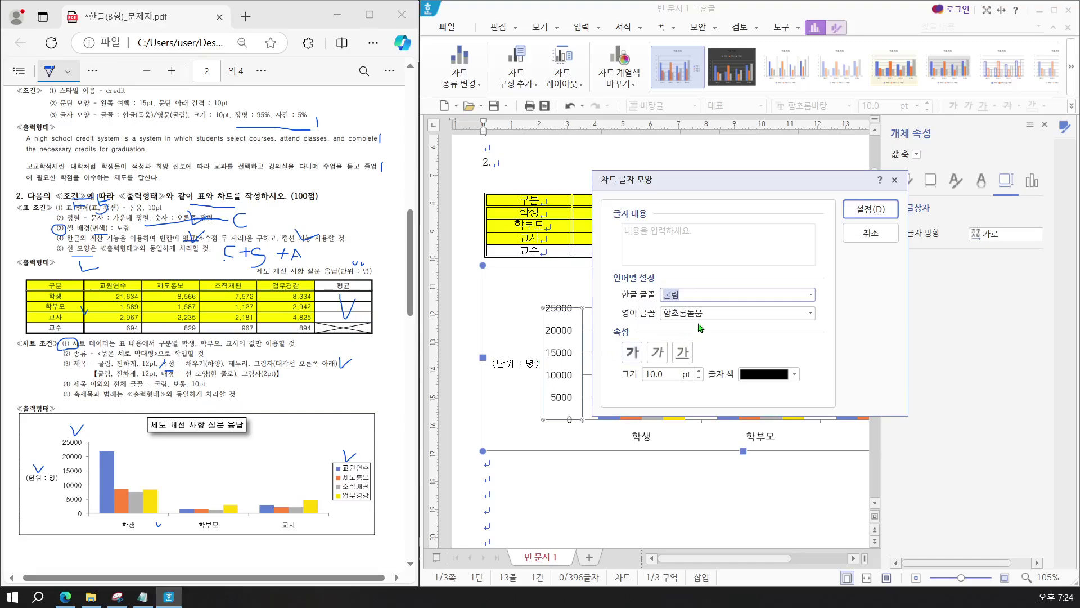
pyautogui.click(697, 313)
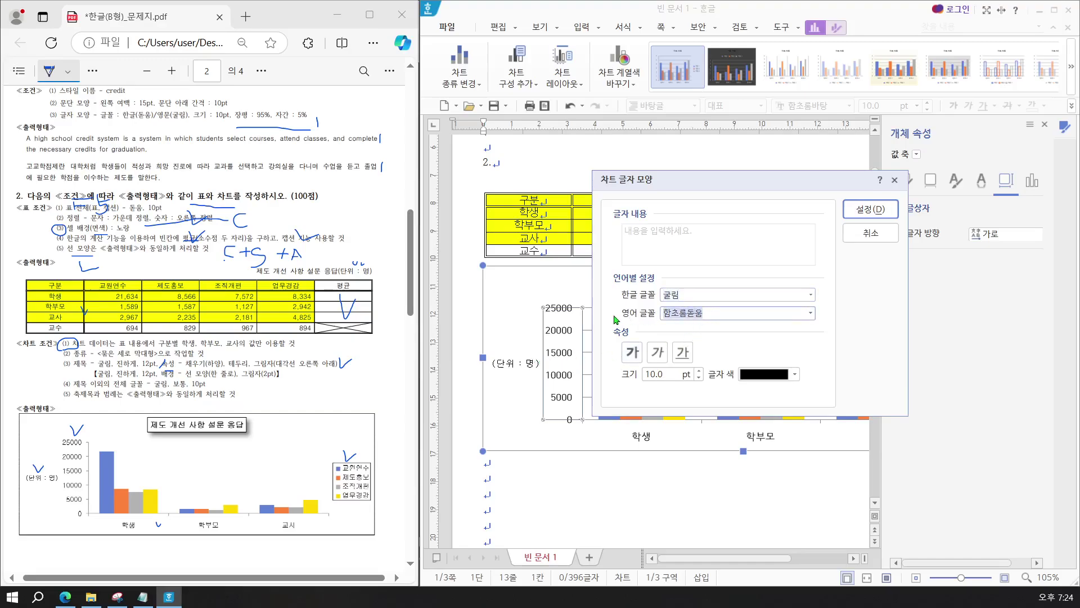
pyautogui.write('굴')
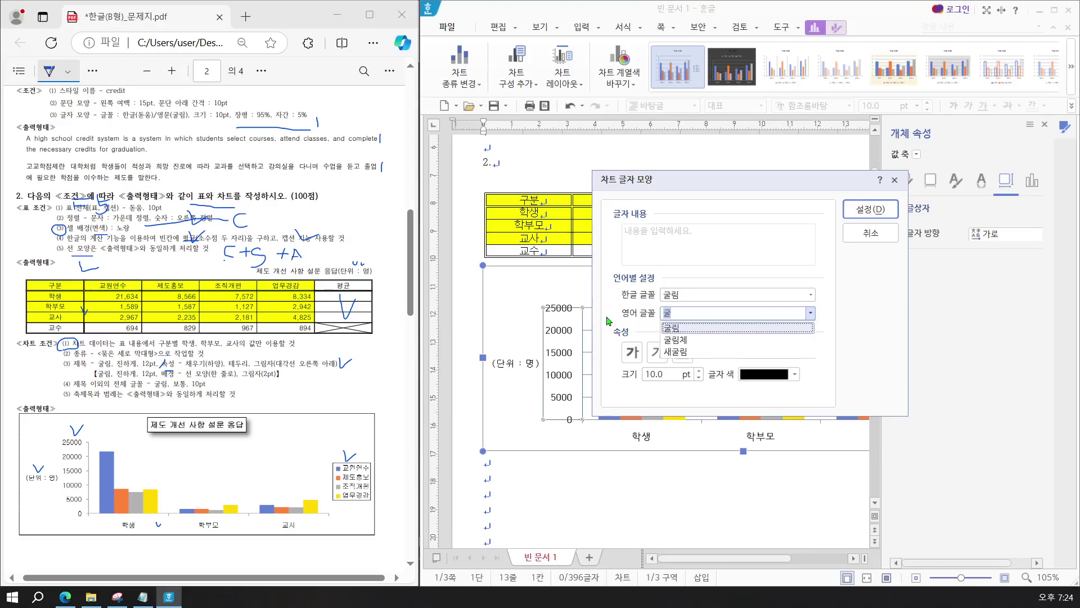
pyautogui.press('Return')
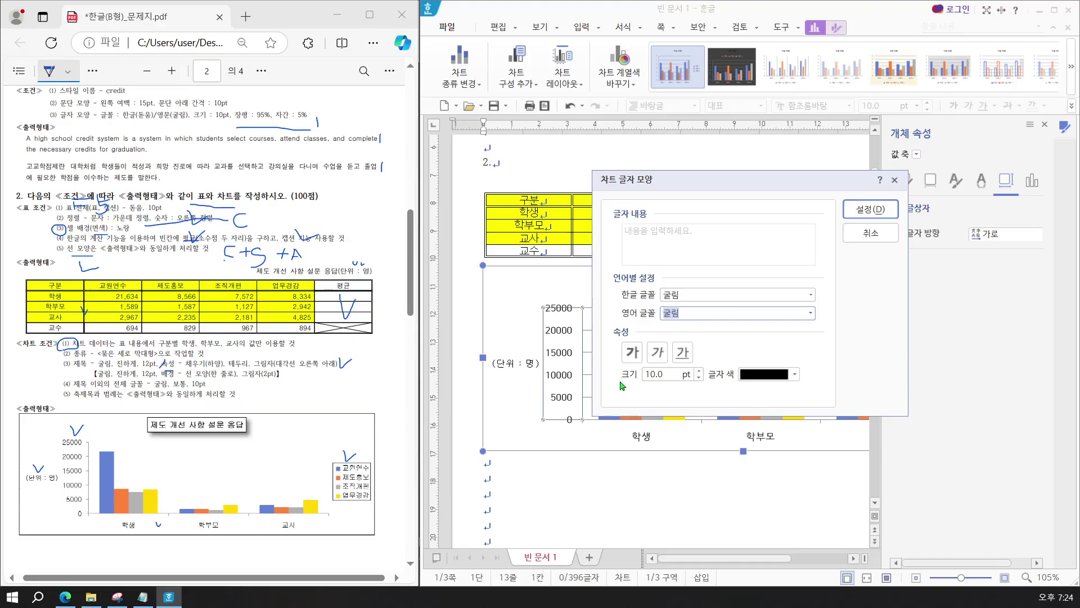
pyautogui.click(859, 214)
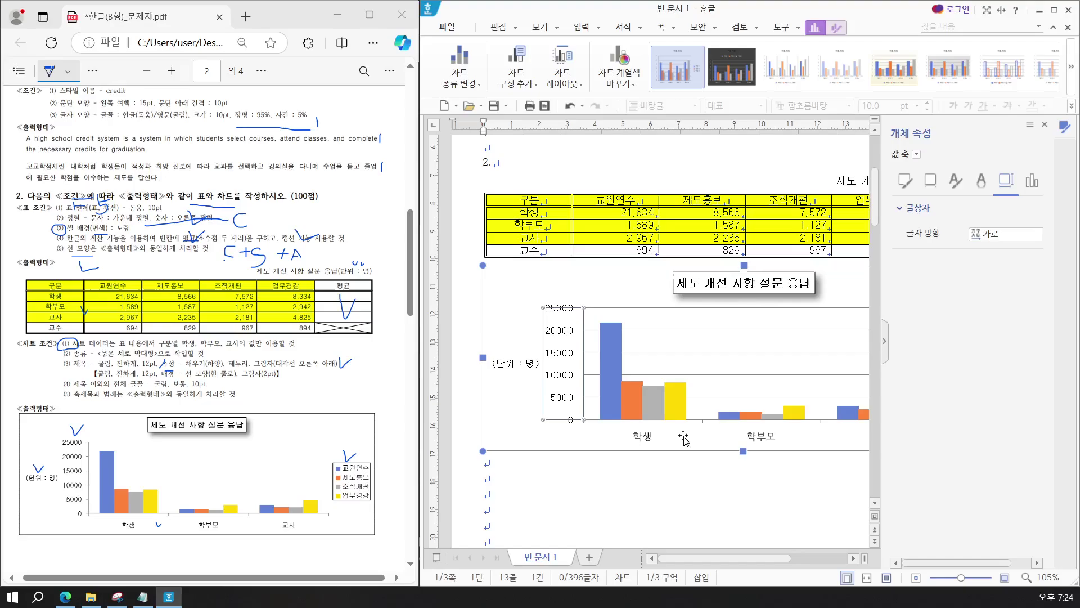
# Set both the Korean and English fonts of the chart's category axis labels to 굴림 and apply the text settings
pyautogui.click(764, 436)
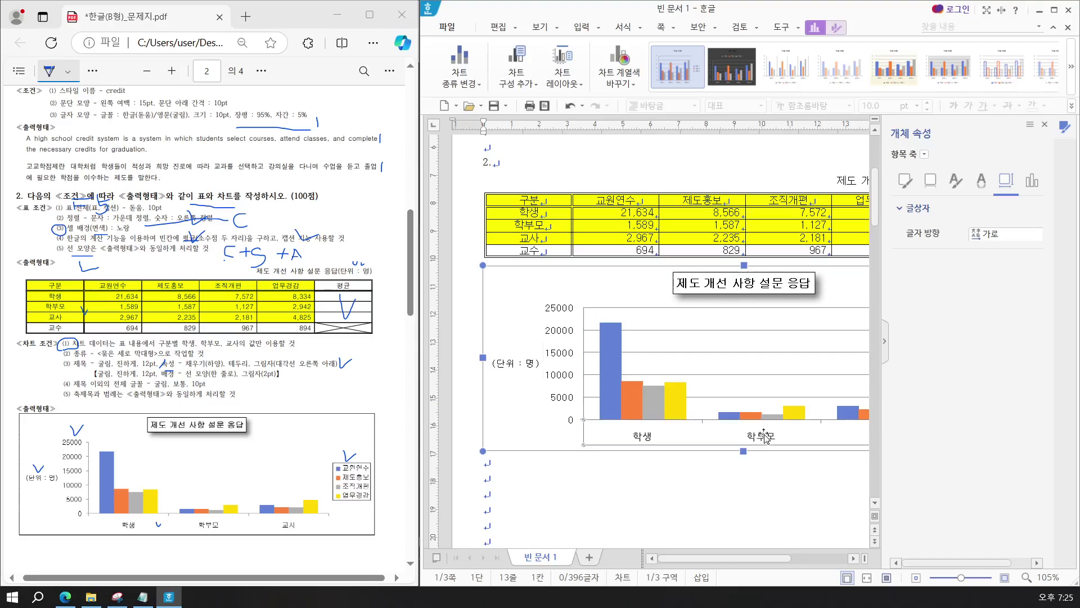
pyautogui.rightClick(764, 436)
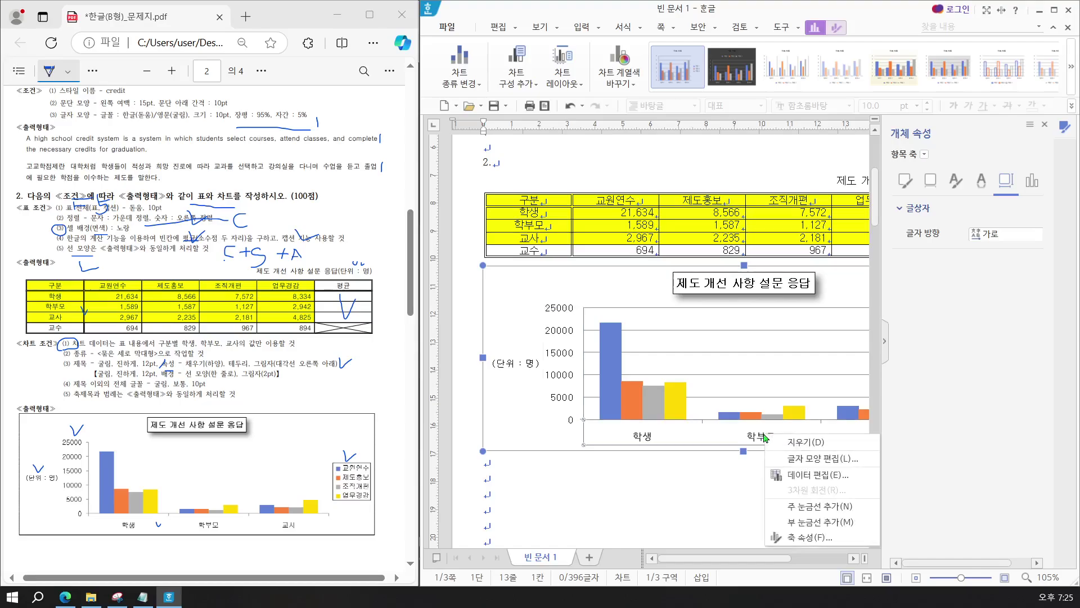
pyautogui.click(799, 460)
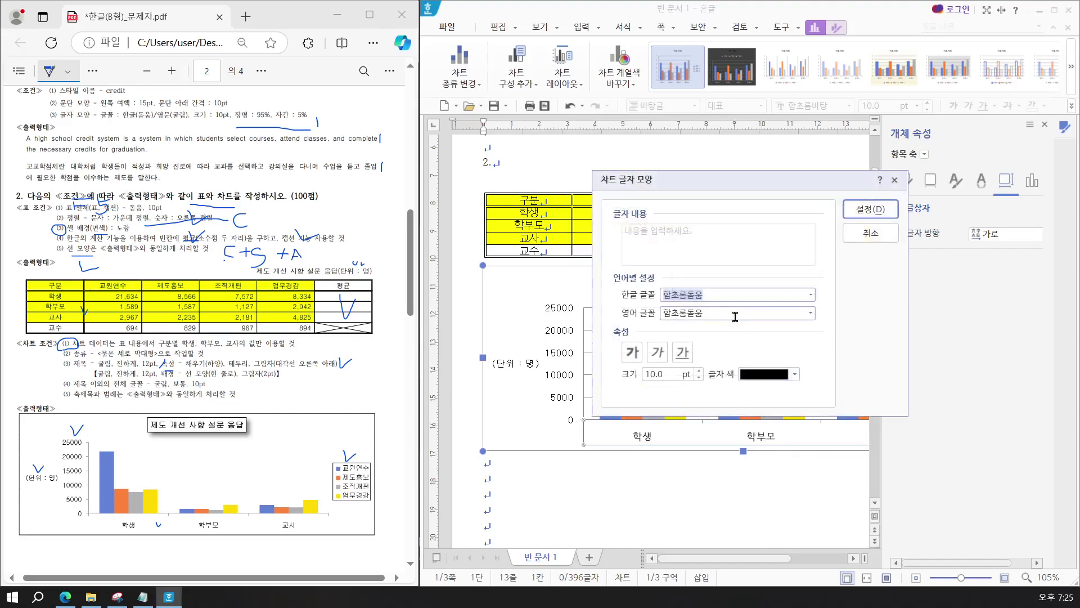
pyautogui.write('굴림')
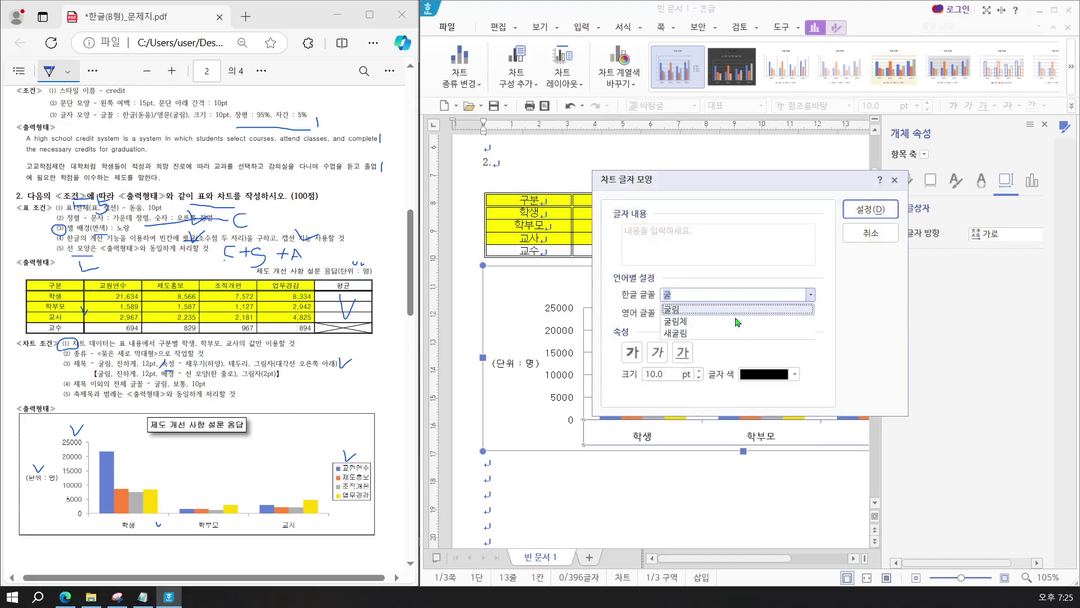
pyautogui.press('Return')
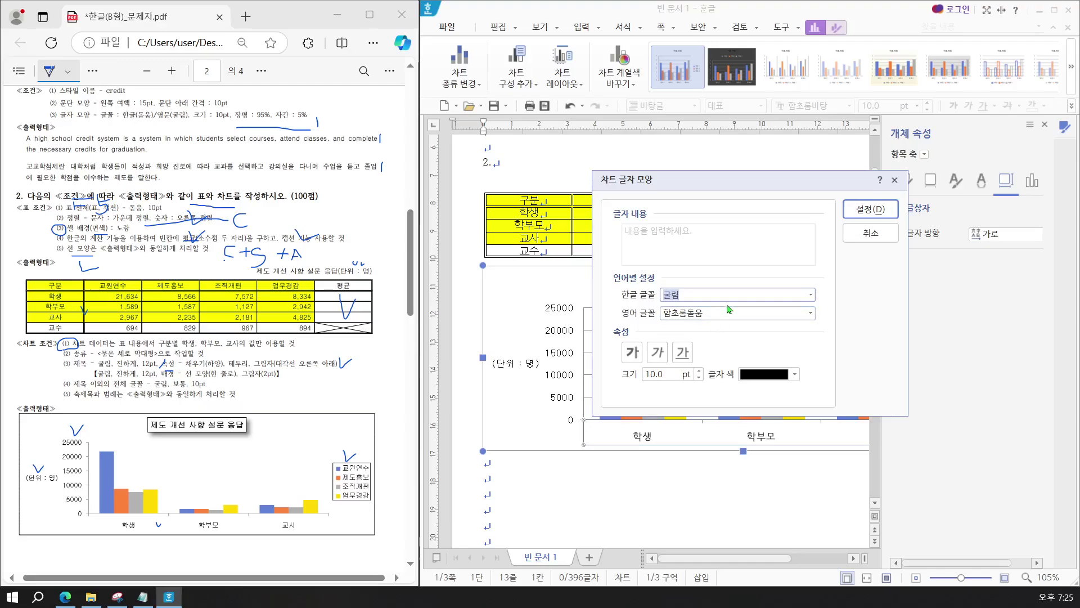
pyautogui.moveTo(703, 313); pyautogui.dragTo(607, 319)
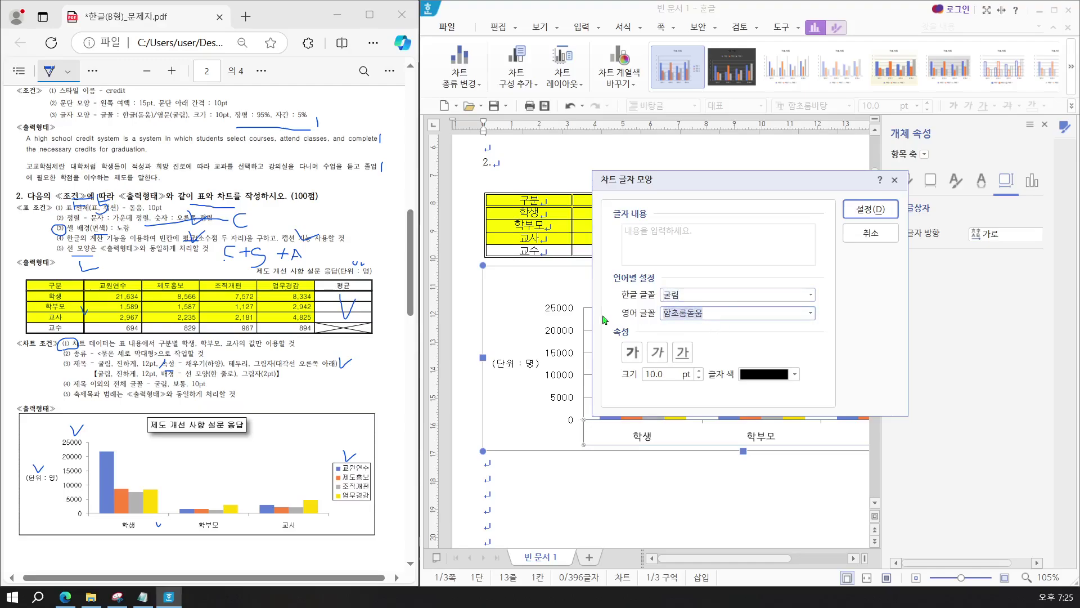
pyautogui.write('굴림')
pyautogui.press('Return')
pyautogui.click(856, 208)
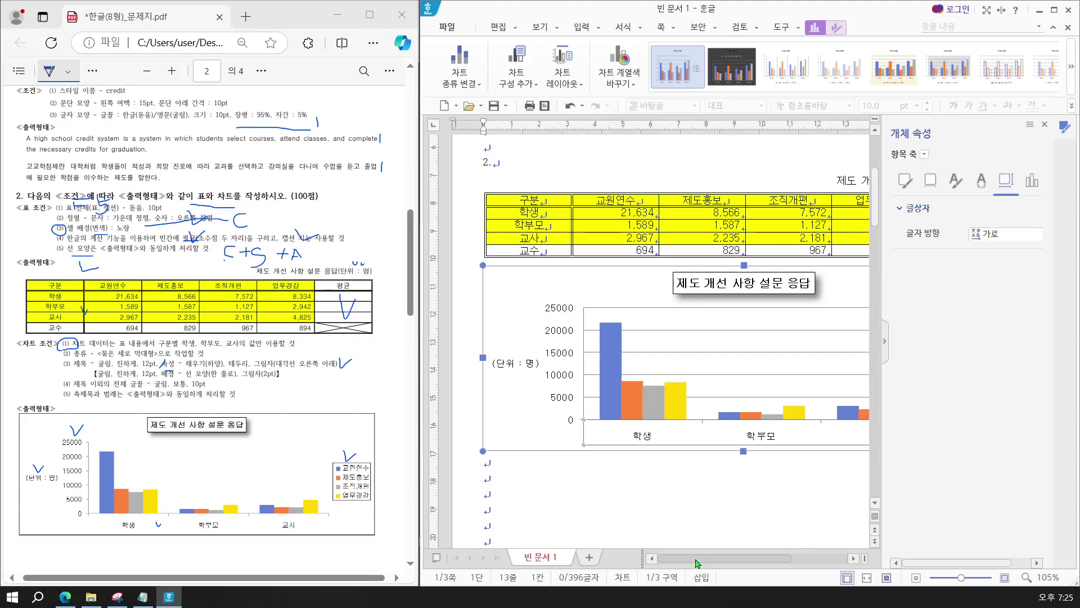
# Delete the value axis's major gridlines from the chart
pyautogui.moveTo(700, 559); pyautogui.dragTo(729, 561)
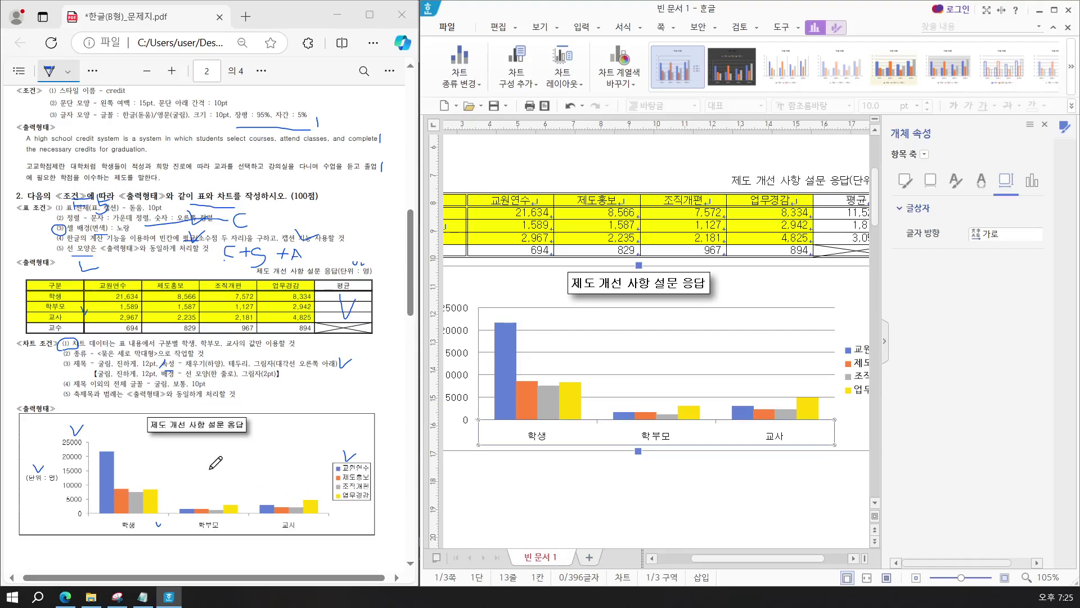
pyautogui.click(594, 333)
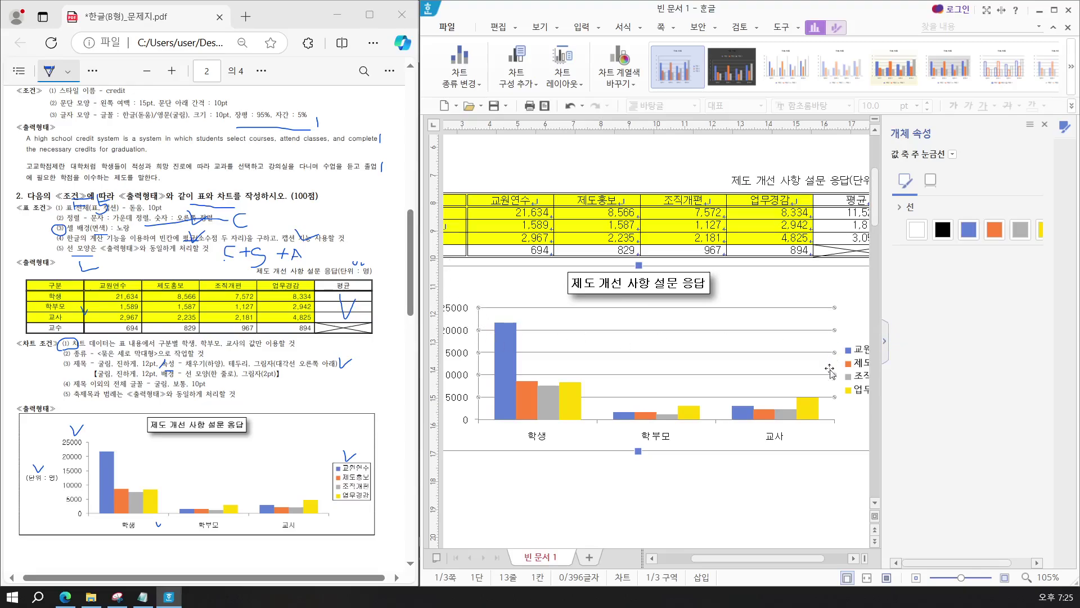
pyautogui.click(680, 358)
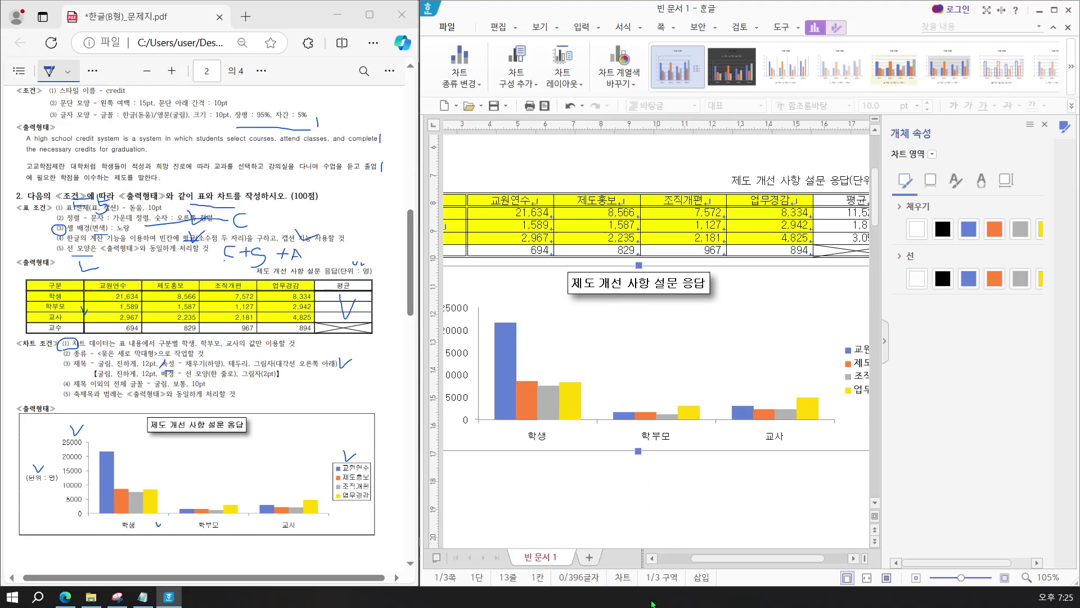
# Set both the Korean and English fonts of the chart legend to 굴림 and apply the text settings
pyautogui.moveTo(719, 559); pyautogui.dragTo(741, 563)
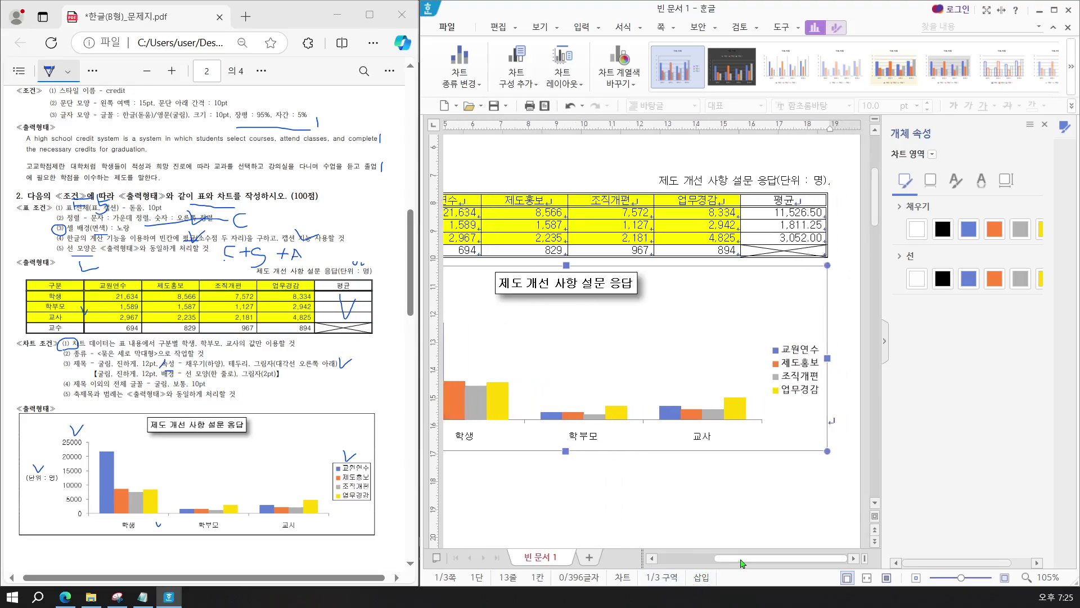
pyautogui.click(794, 371)
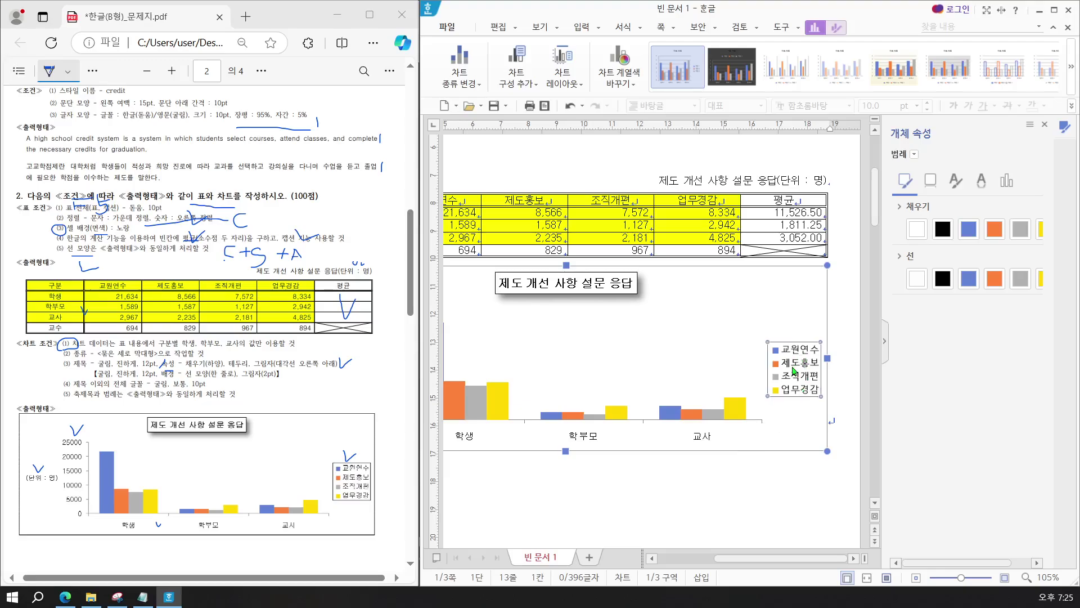
pyautogui.rightClick(792, 368)
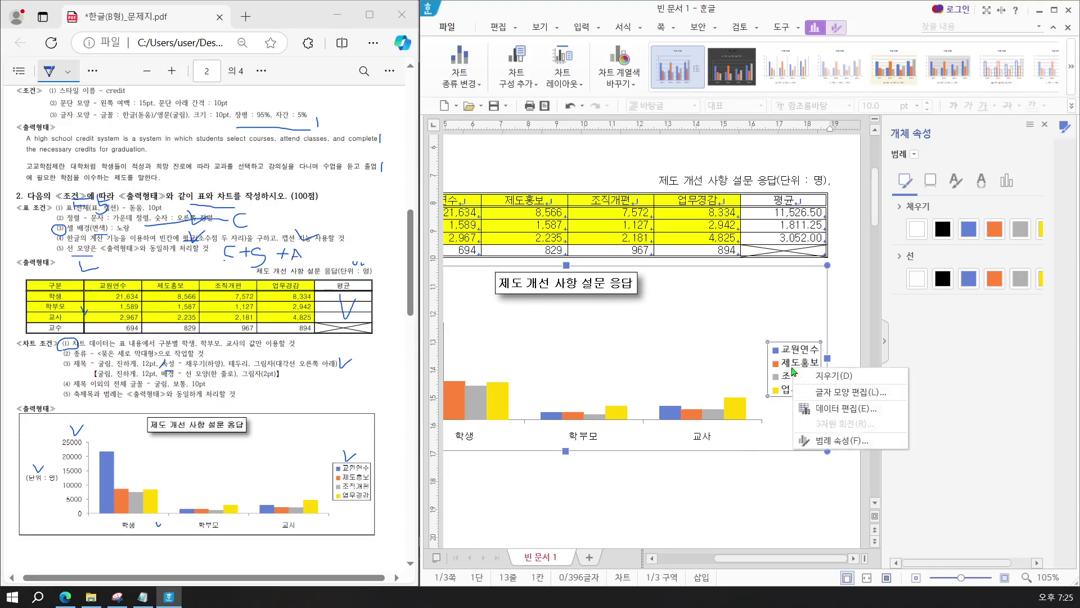
pyautogui.click(823, 391)
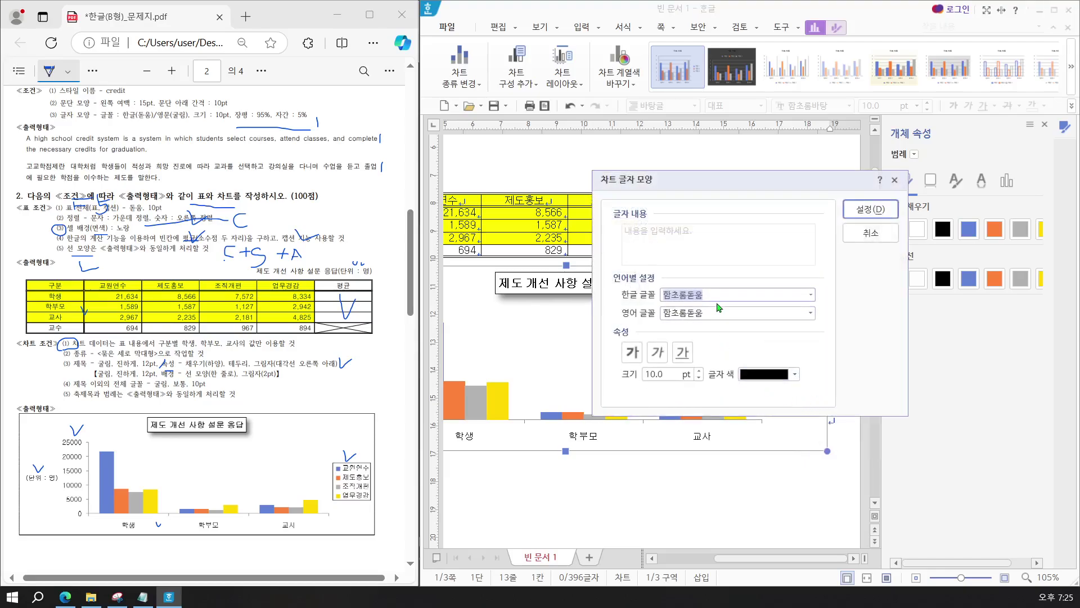
pyautogui.write('굴')
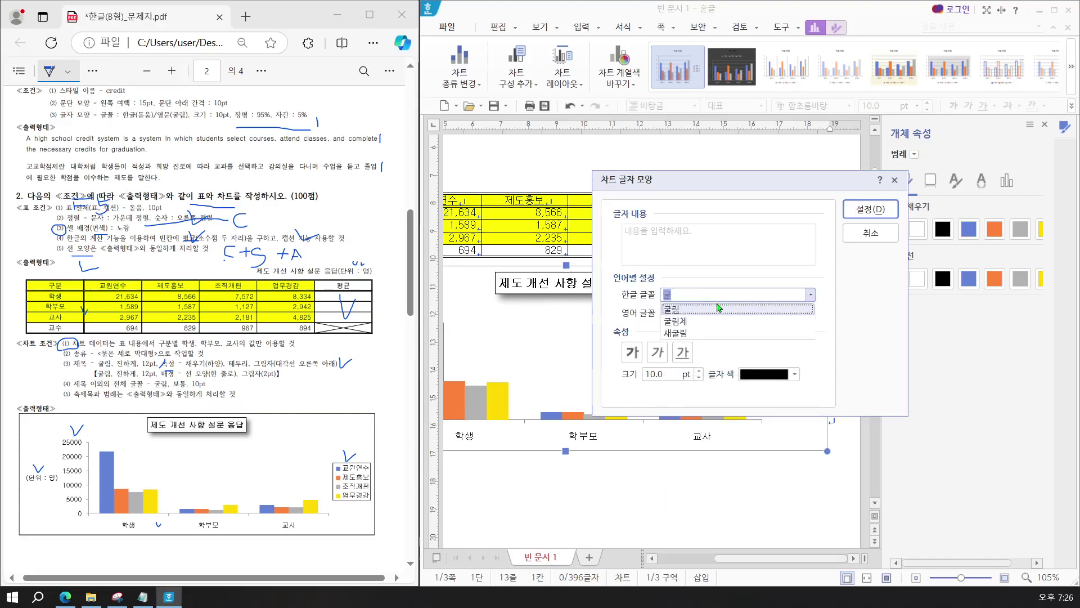
pyautogui.click(717, 308)
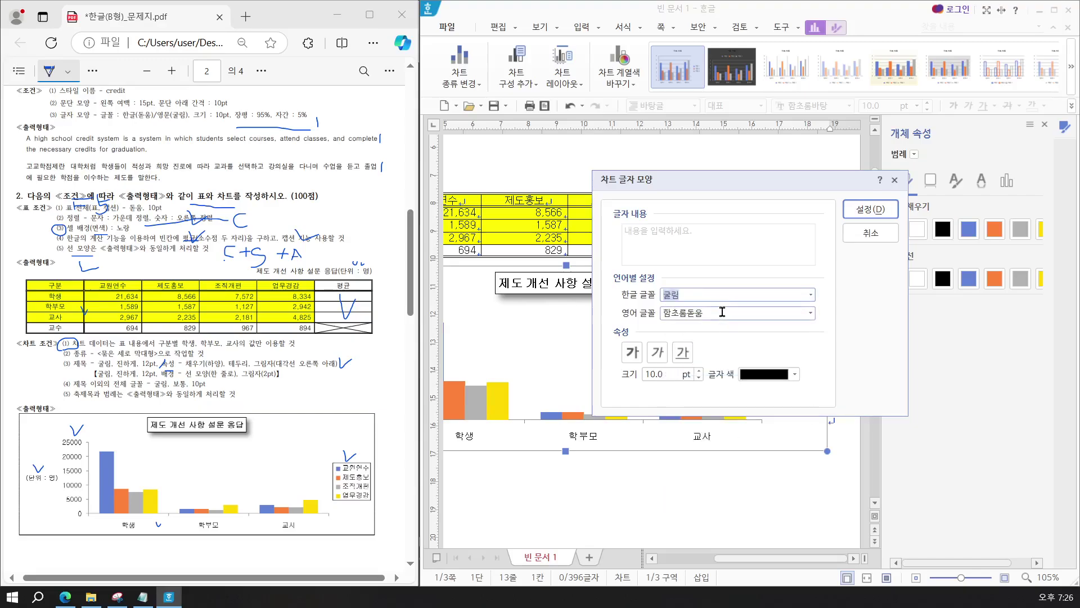
pyautogui.click(720, 312)
pyautogui.write('굴')
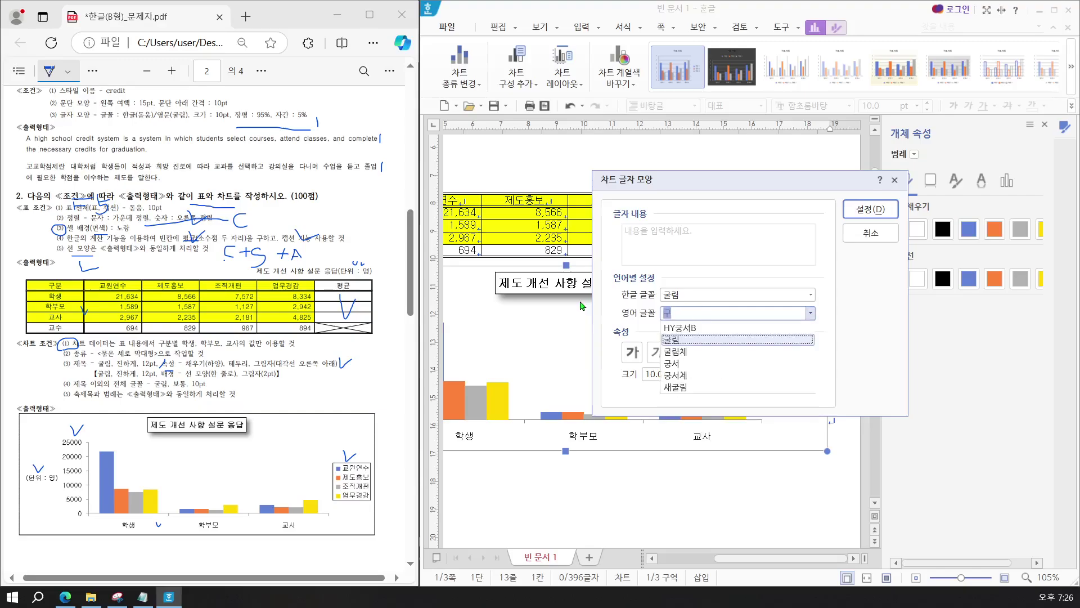
pyautogui.press('Return')
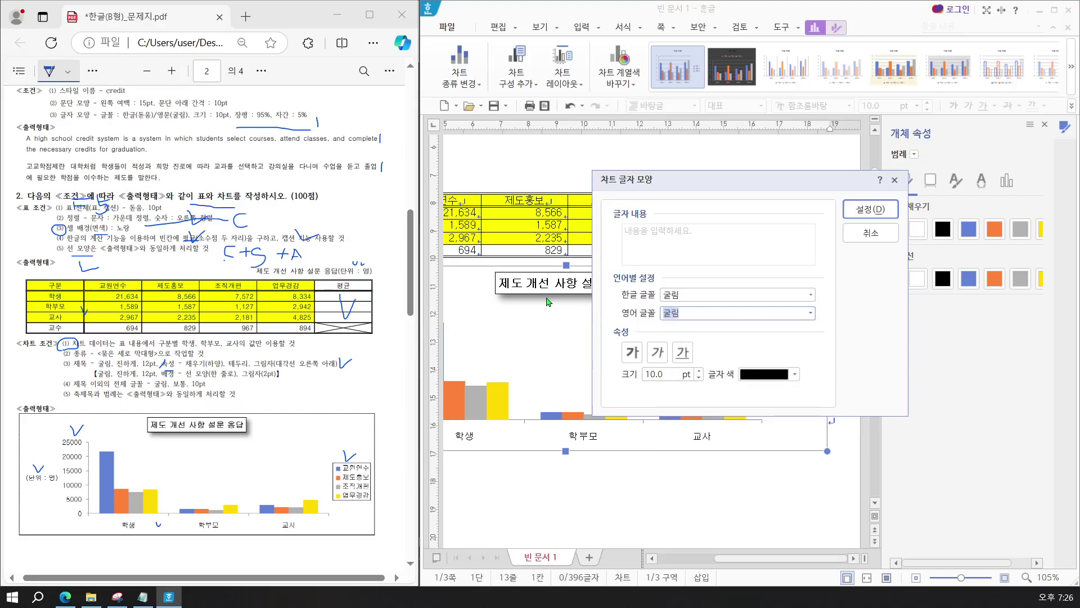
pyautogui.click(860, 213)
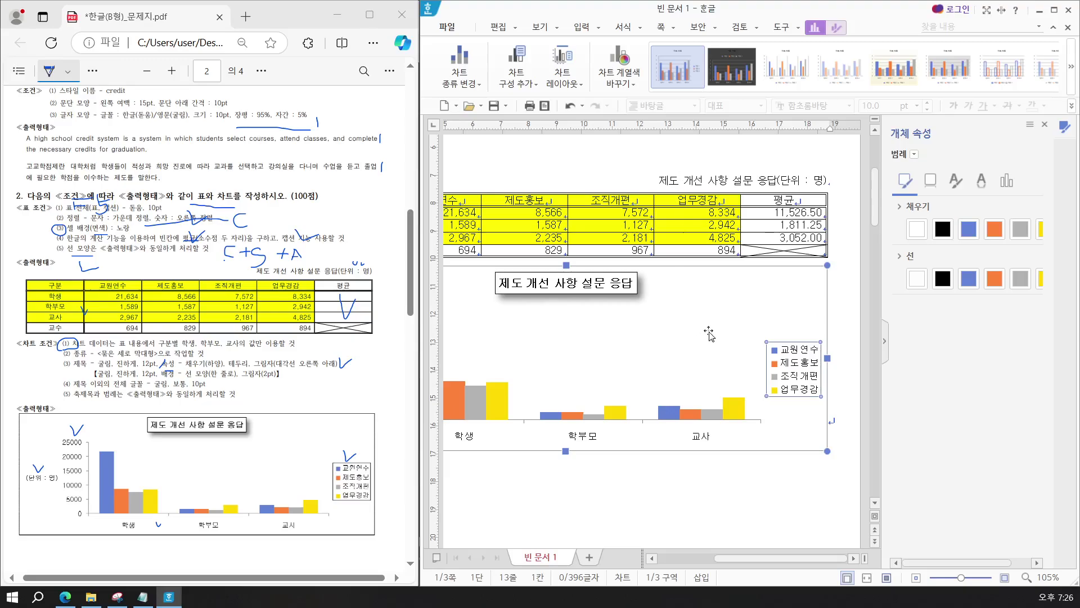
# Give the chart legend a black outline
pyautogui.click(725, 328)
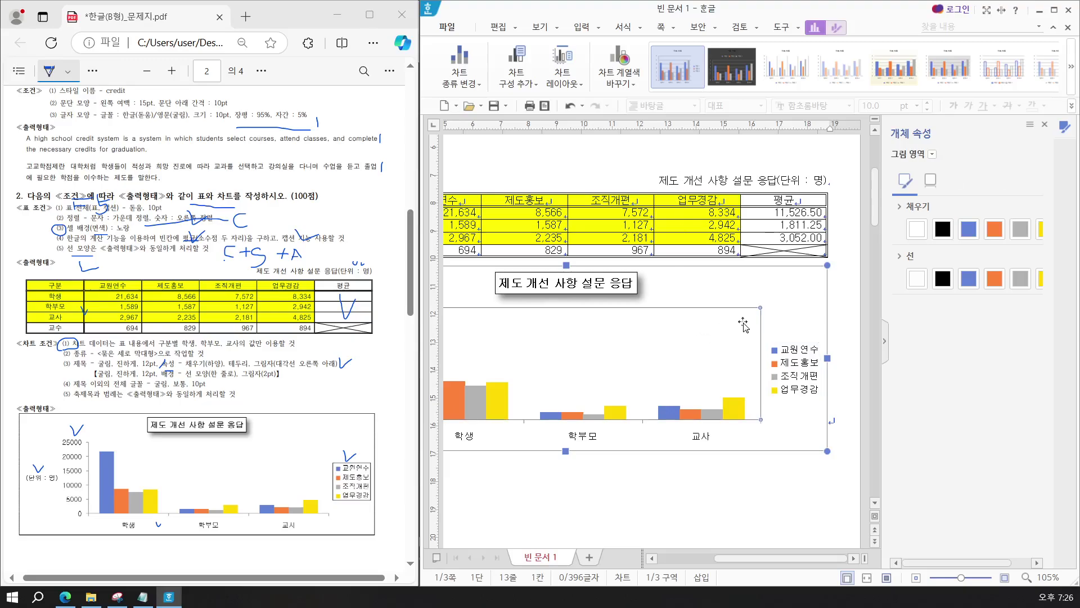
pyautogui.click(797, 380)
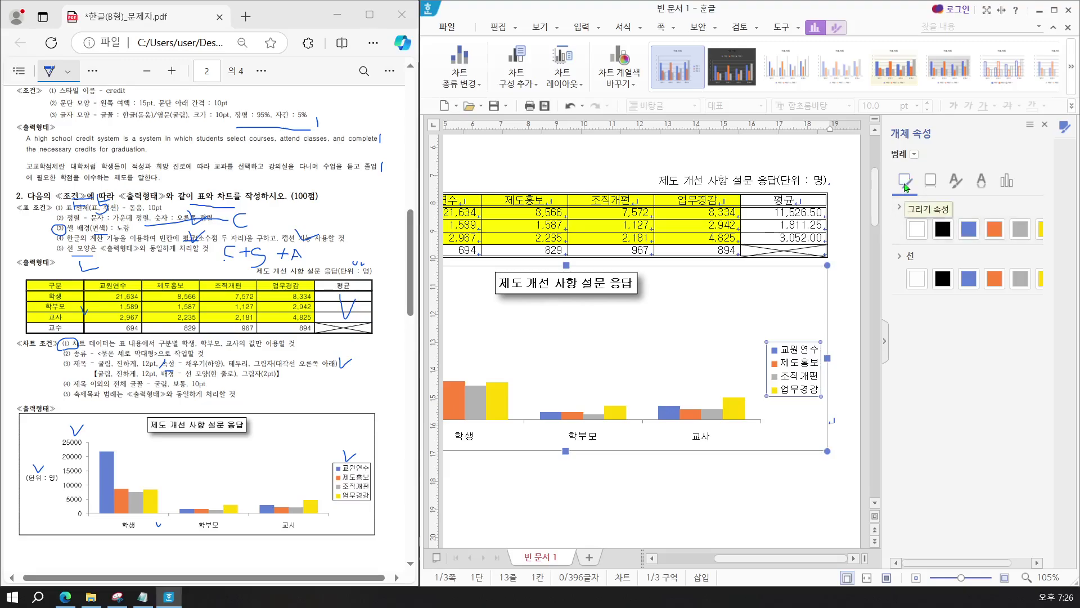
pyautogui.click(940, 284)
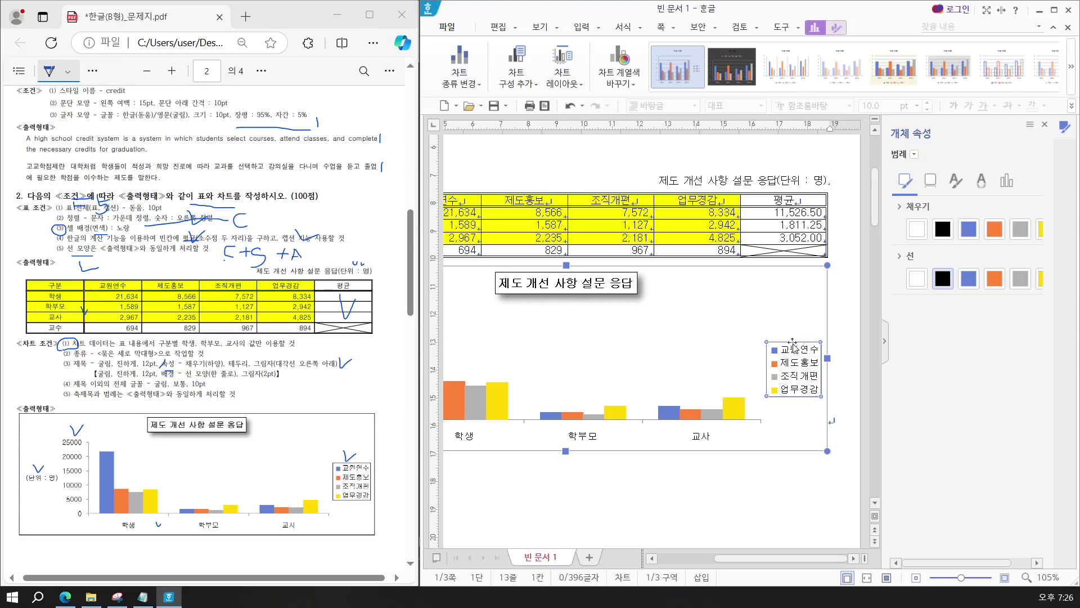
# Deselect the chart, close the object properties pane (개체 속성) and place the text cursor on an empty line below the chart
pyautogui.click(733, 490)
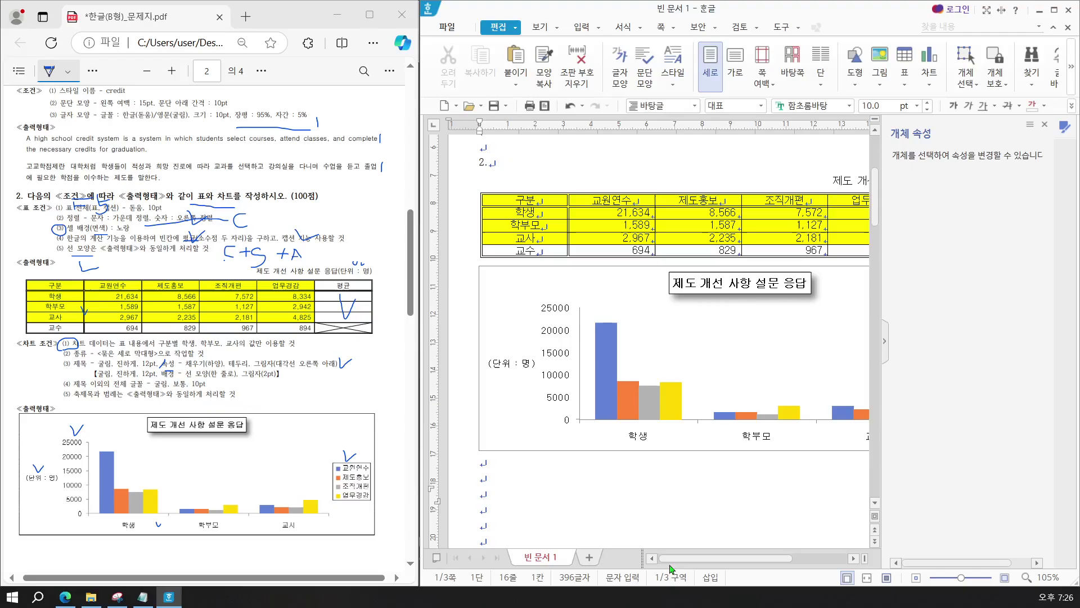
pyautogui.moveTo(673, 562)
pyautogui.mouseDown()
pyautogui.moveTo(735, 568)
pyautogui.moveTo(654, 569)
pyautogui.mouseUp()
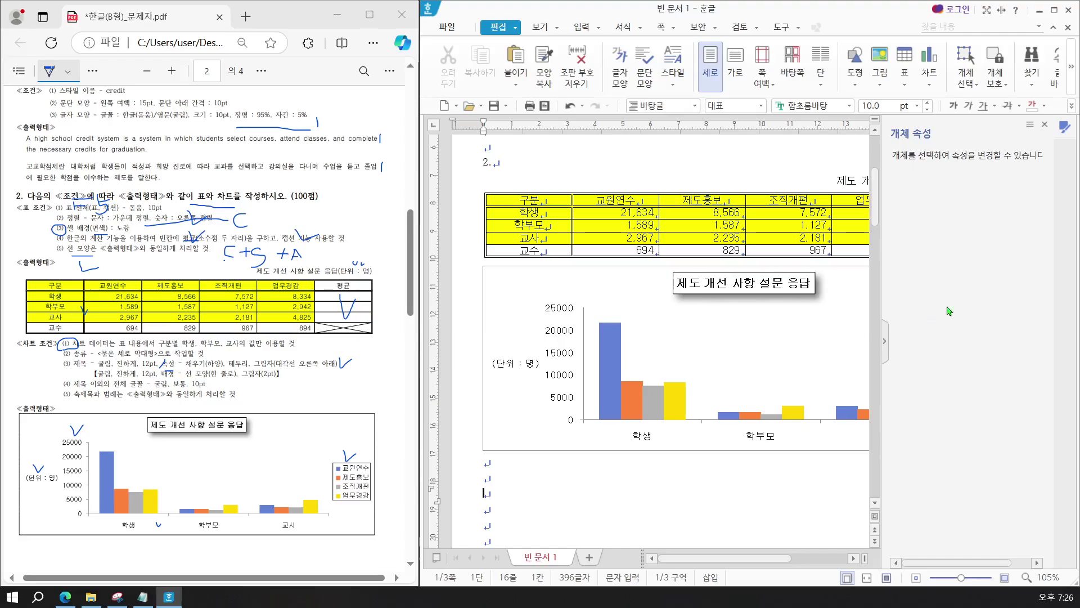
pyautogui.click(1045, 125)
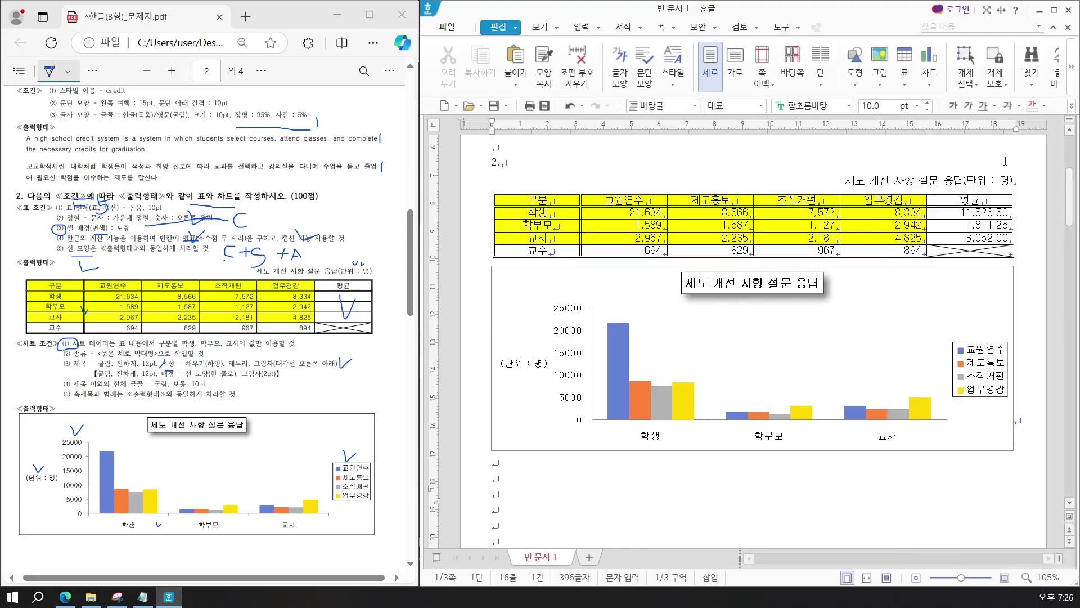
pyautogui.click(507, 486)
# Switch to the exam PDF and underline the (100점) score in question 2's heading with the pen
pyautogui.moveTo(289, 207); pyautogui.dragTo(319, 207)
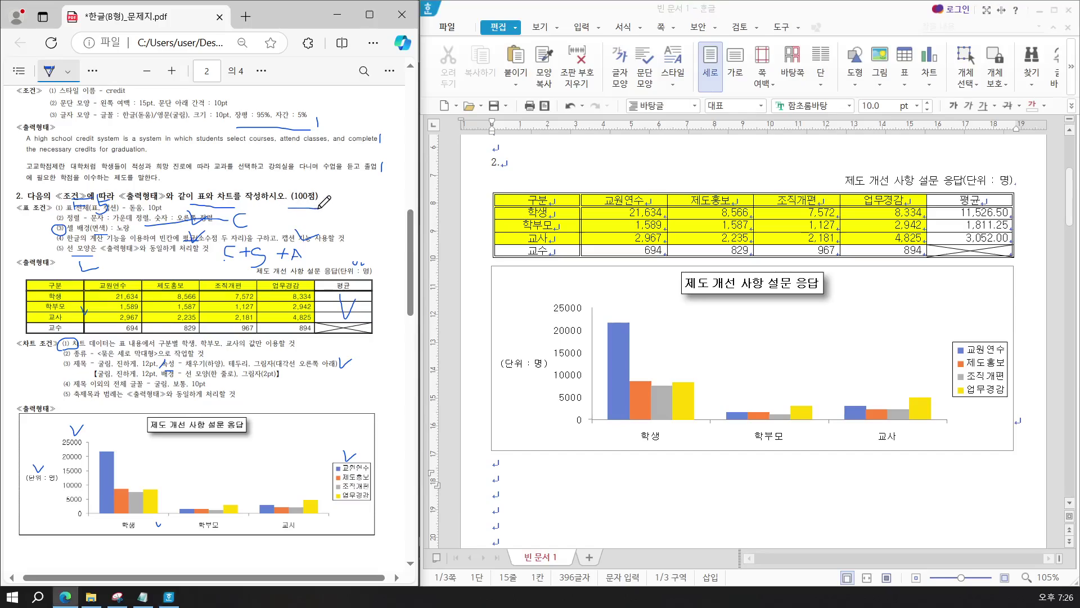